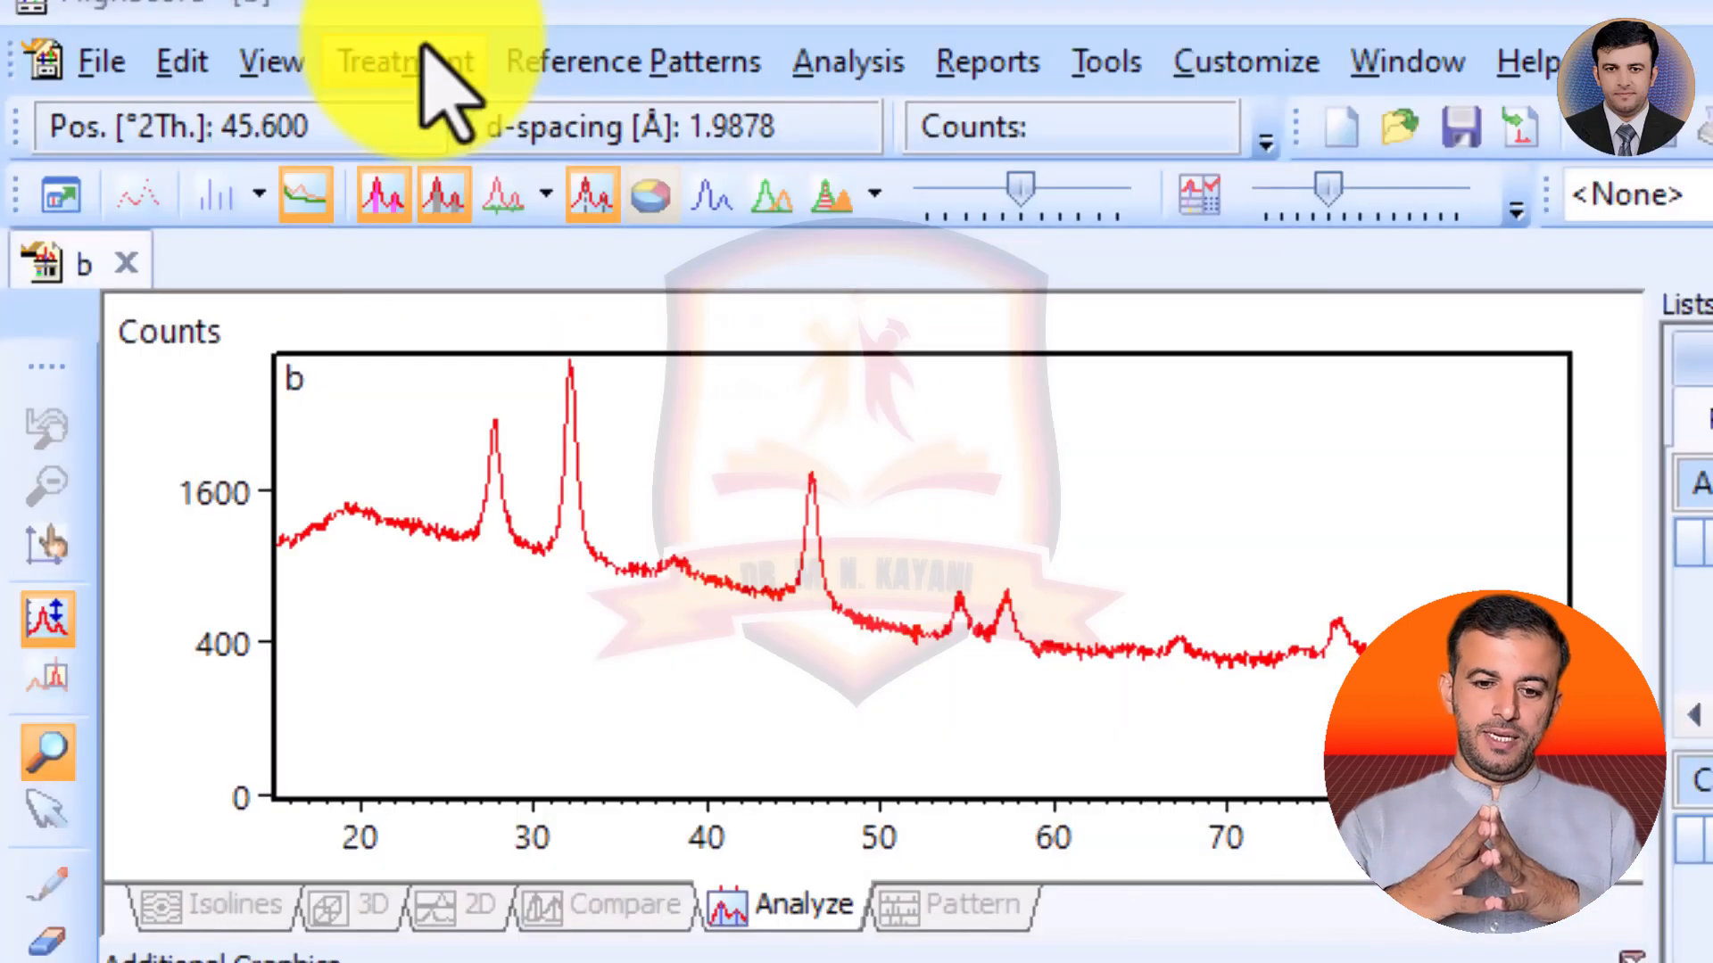
Start Determine Background for the scan and set the automatic granularity to 25 and the bending factor to 9.
left_click(200, 30)
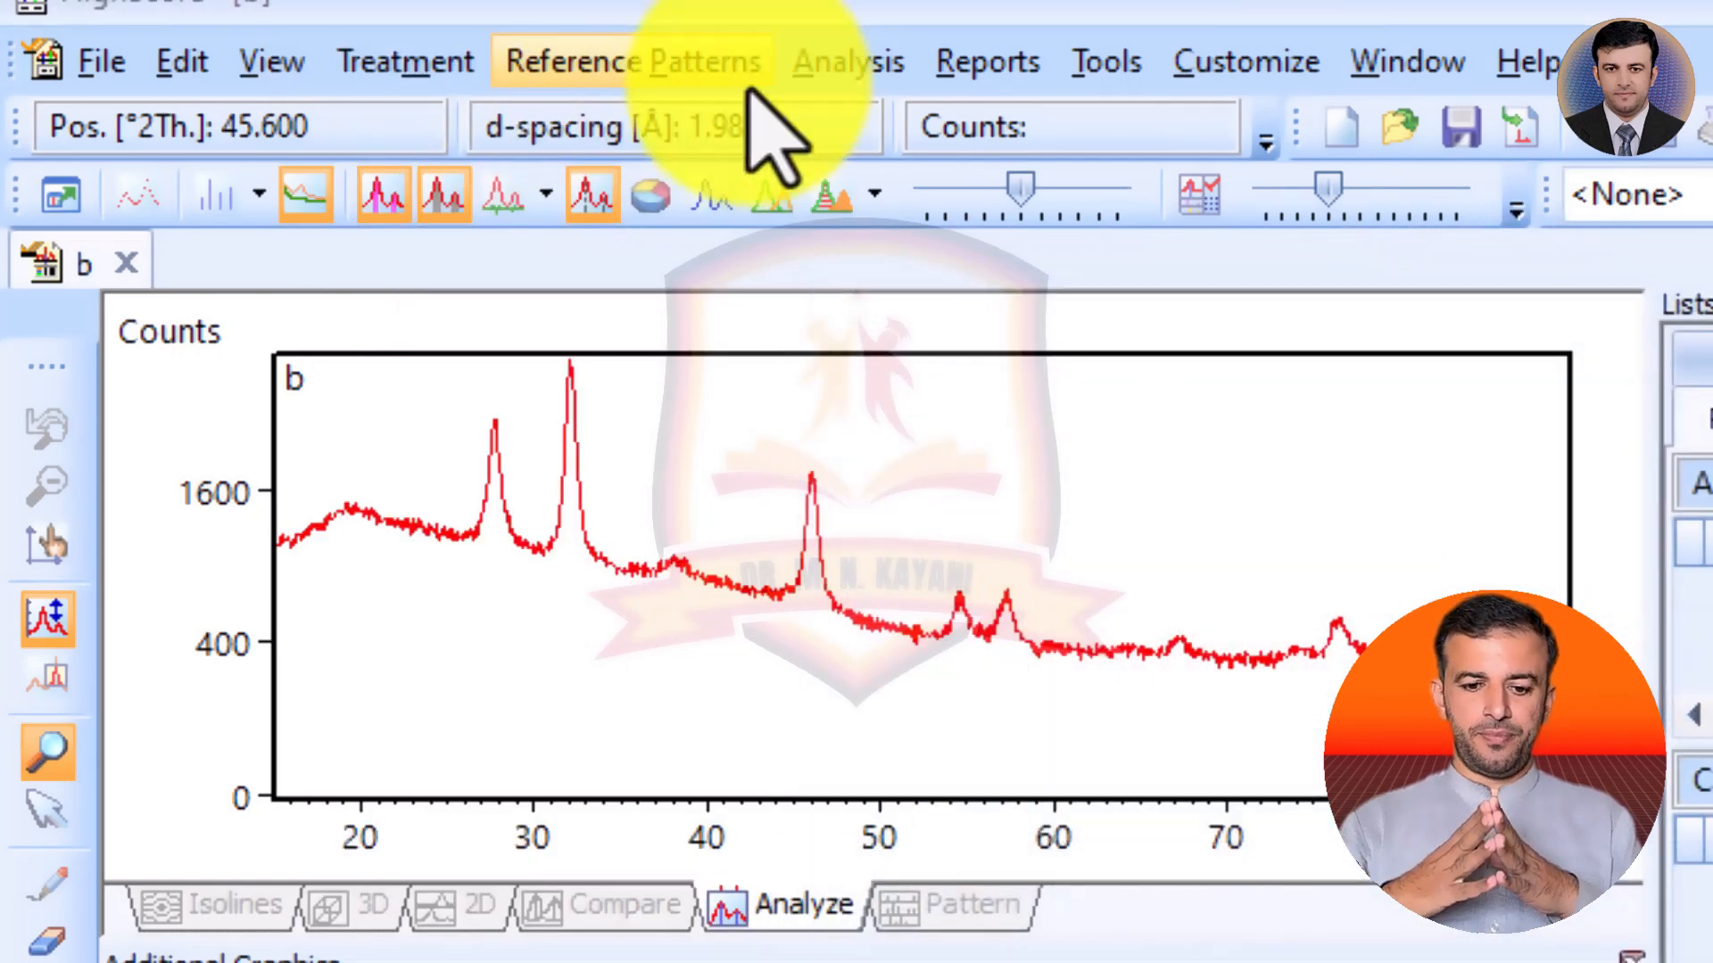
left_click(420, 72)
left_click(499, 133)
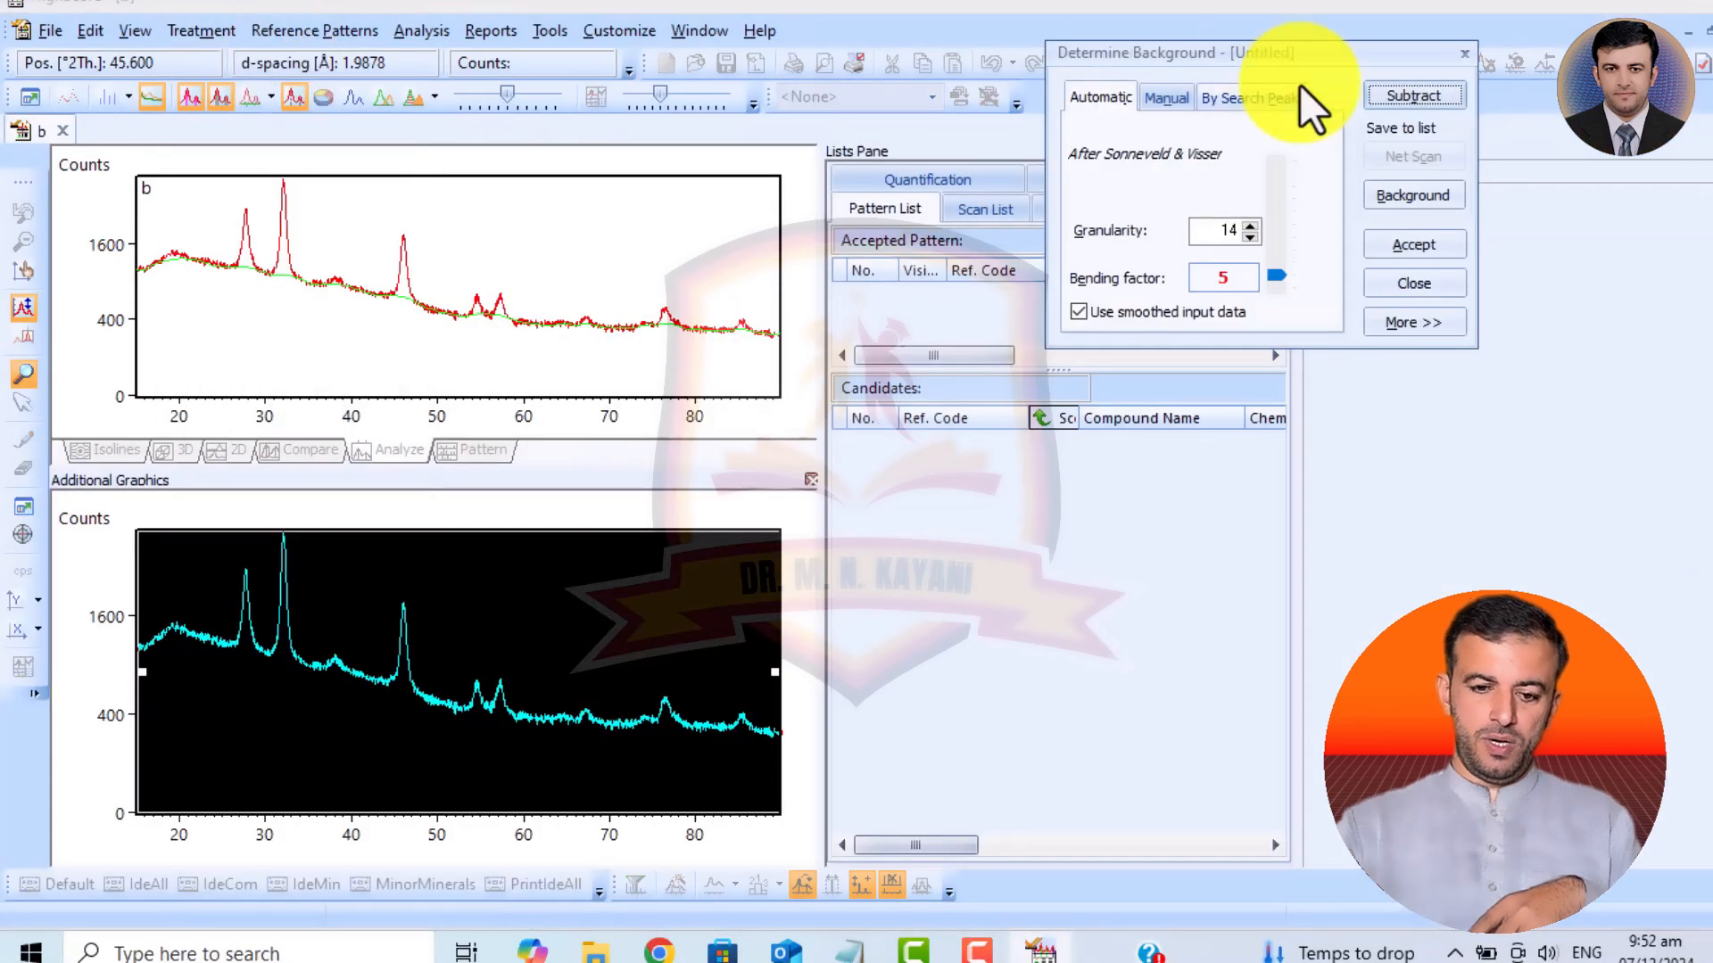
left_click(1405, 98)
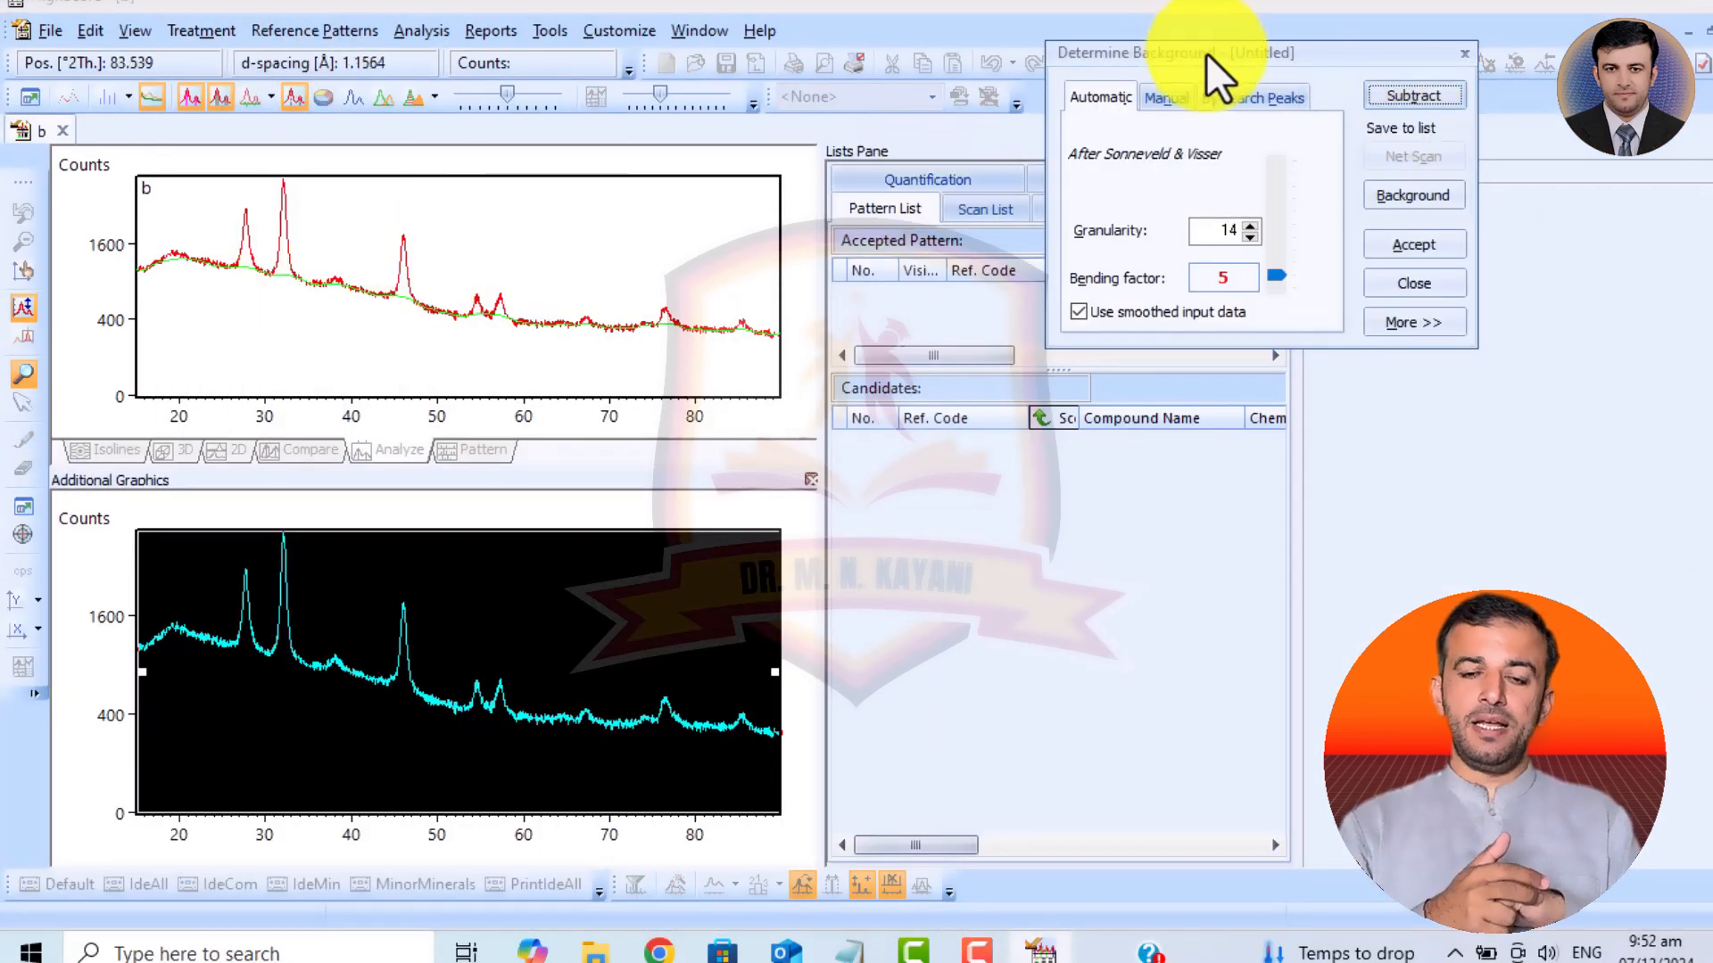
left_click(1252, 227)
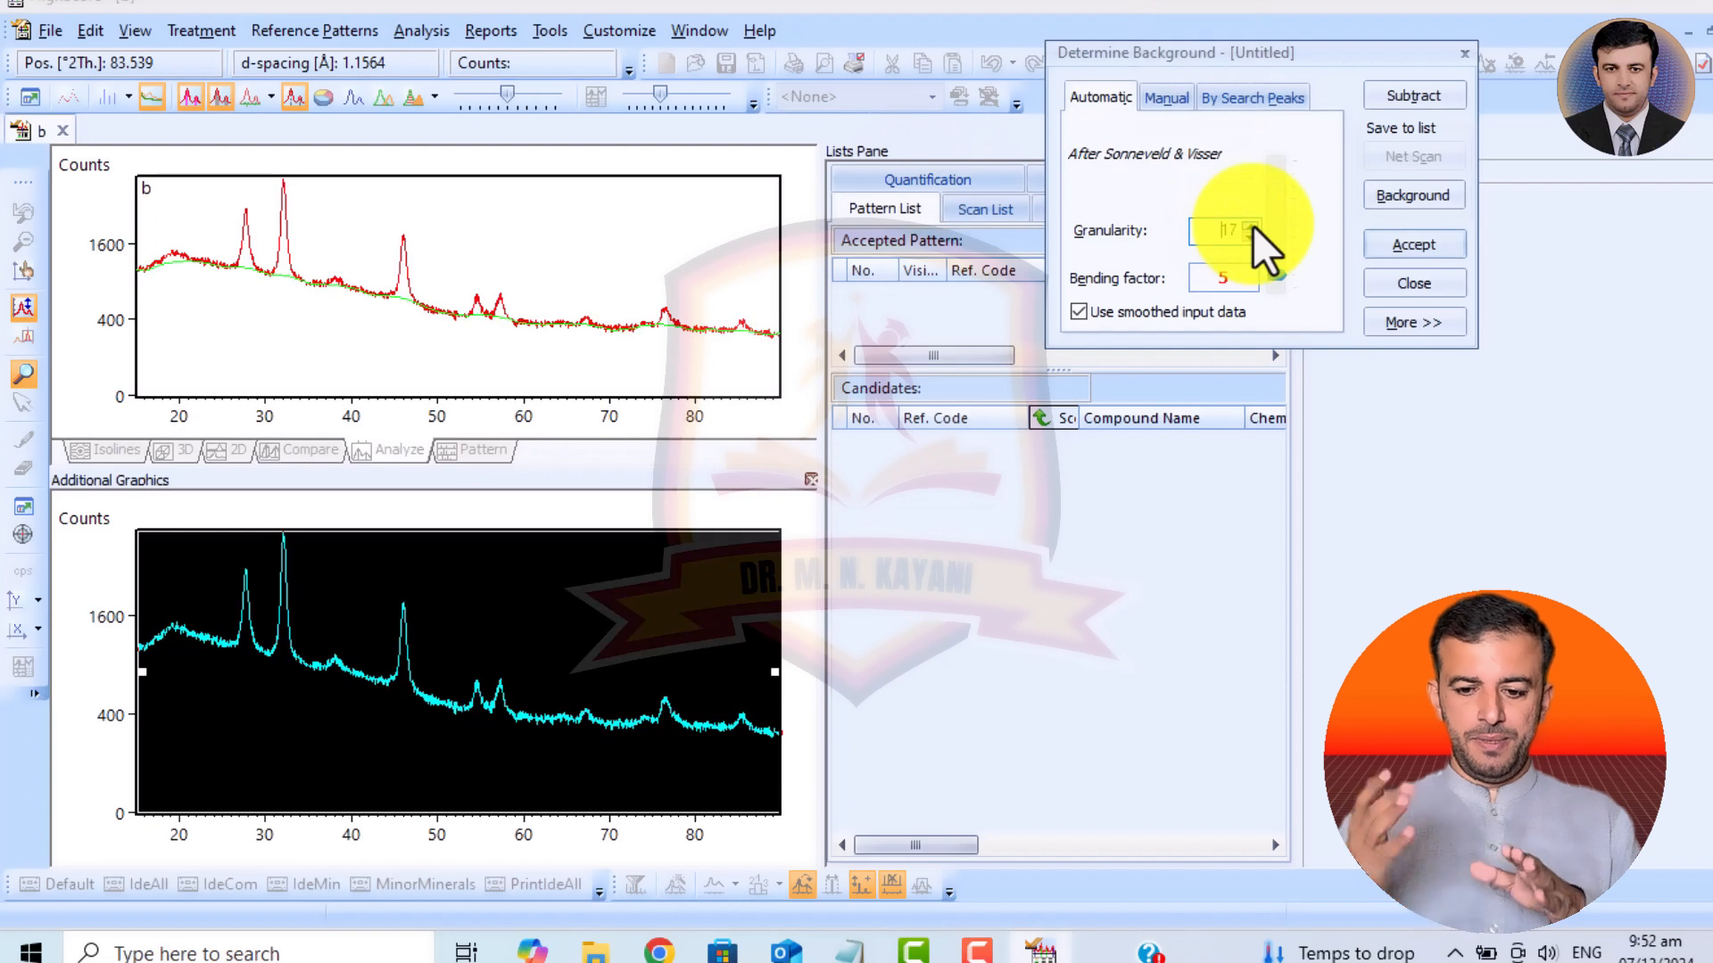
left_click(1252, 226)
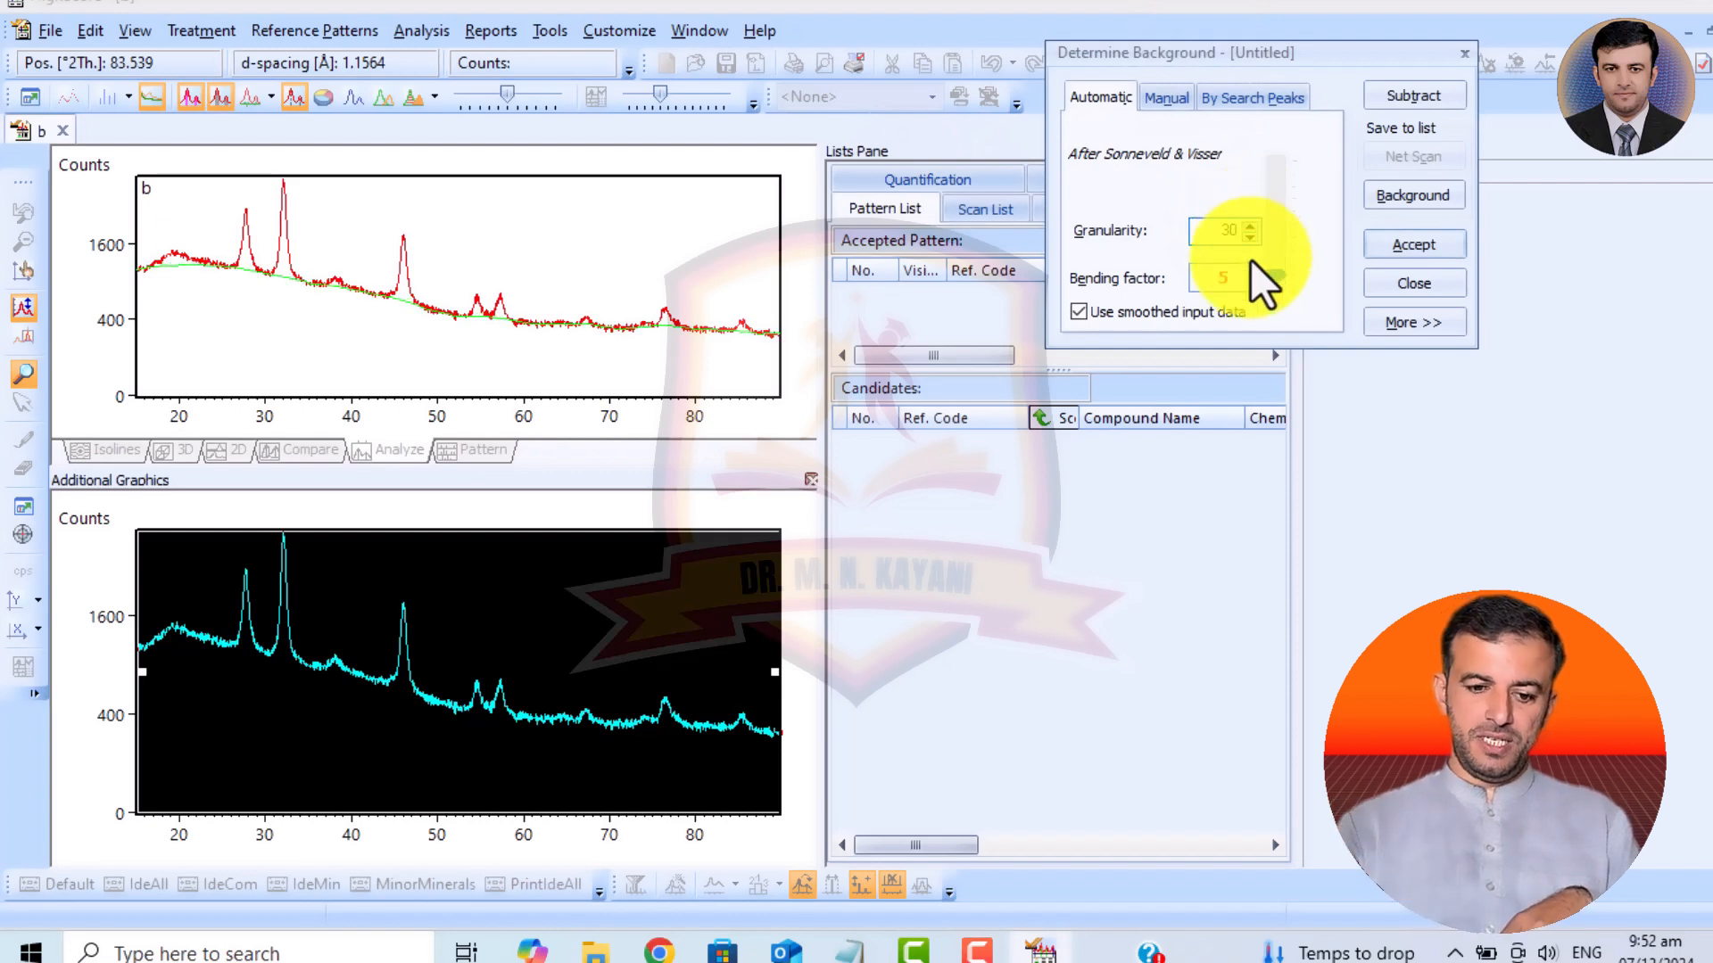
left_click(1249, 238)
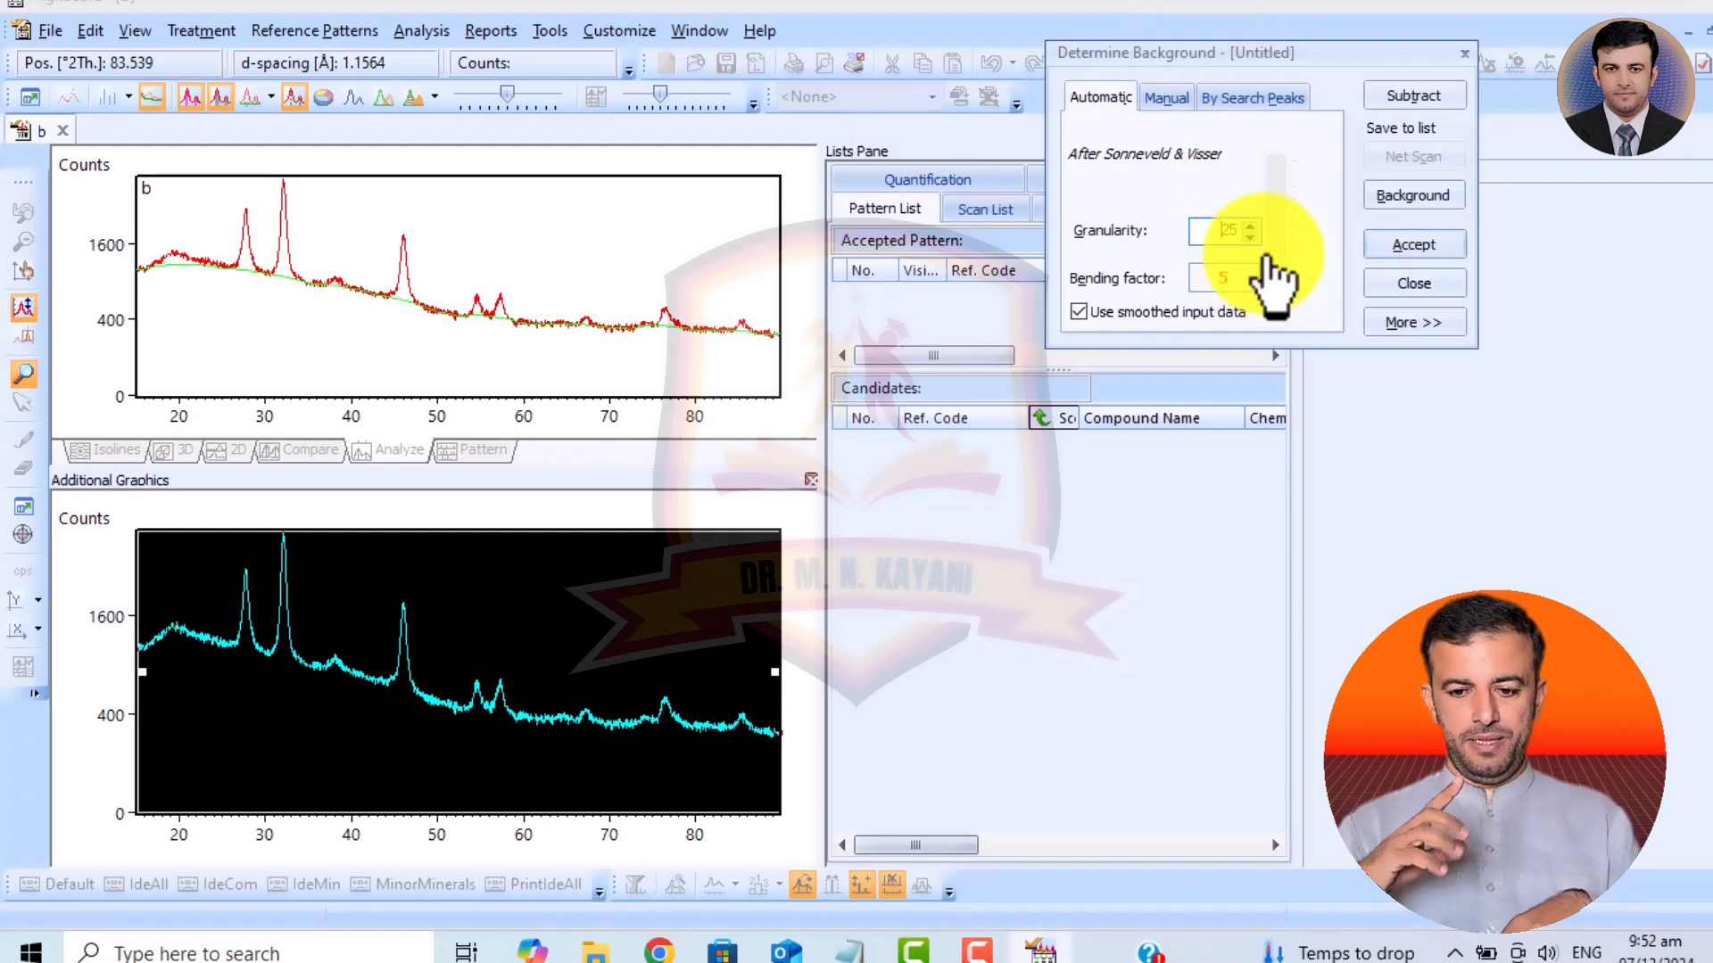
mouse_move(1277, 271)
left_mouse_down()
mouse_move(1283, 221)
mouse_move(1281, 286)
mouse_move(1289, 249)
mouse_move(1286, 264)
left_mouse_up()
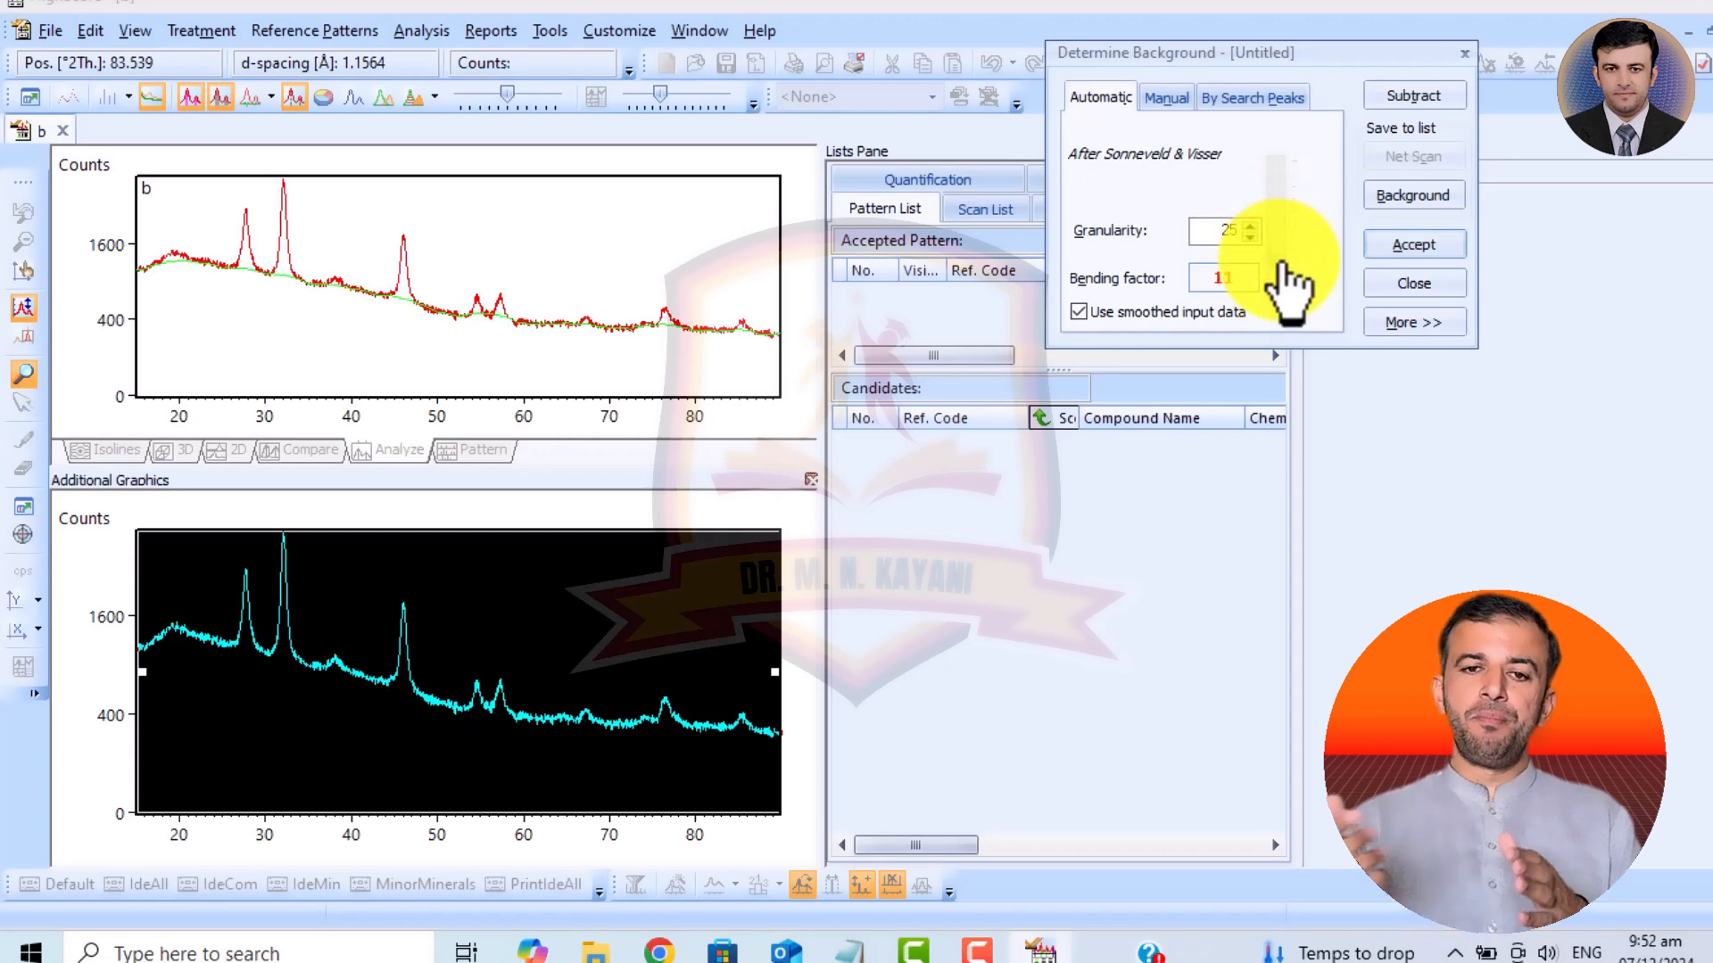
Move the manual background base points to about 20, 40 and 50 °2Theta, then subtract the background and replace the original scan.
left_click(1175, 104)
left_click(1130, 95)
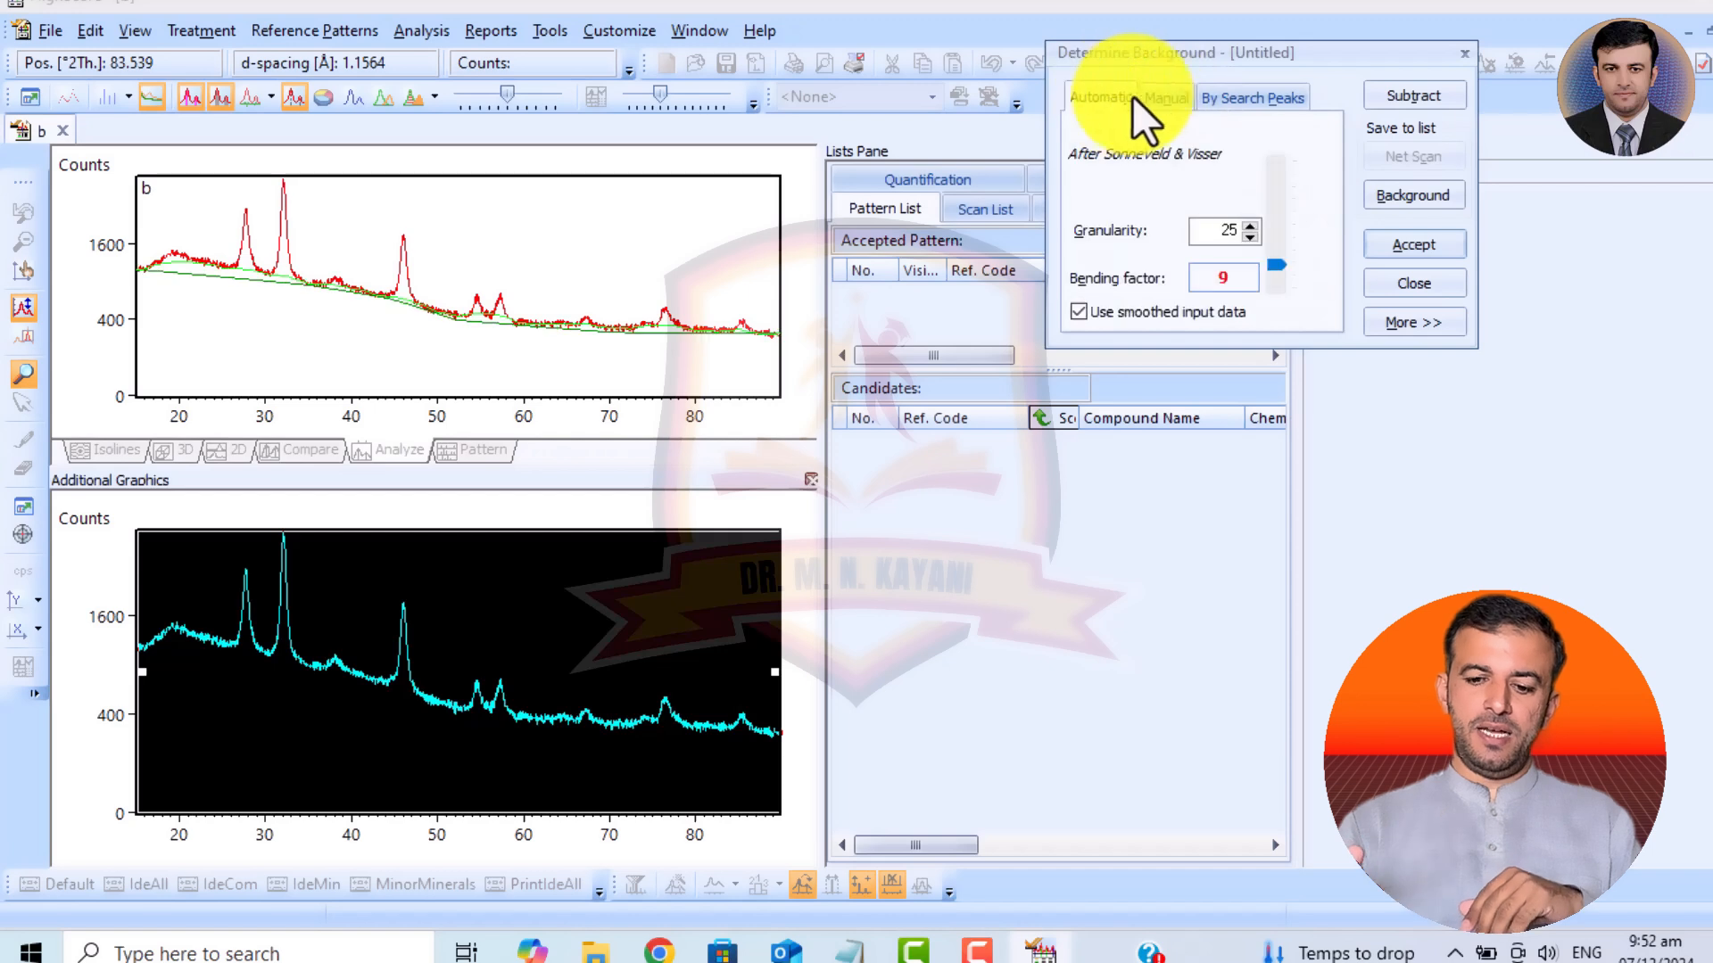
left_click(1170, 98)
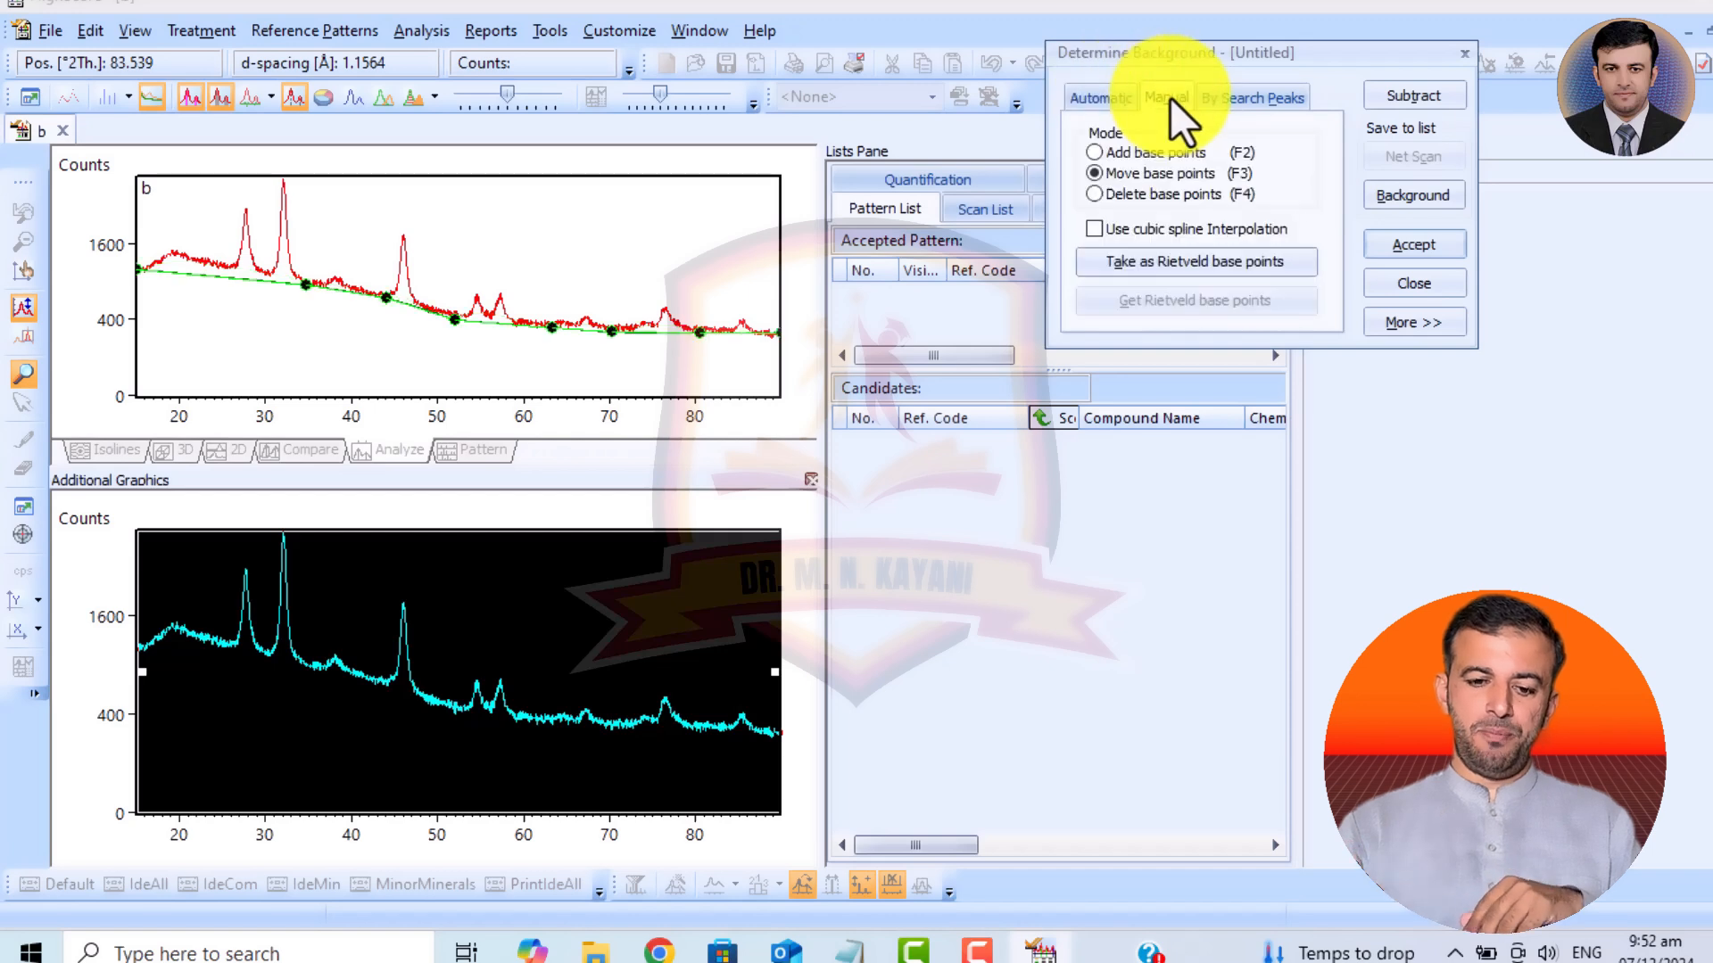
left_click(308, 287)
left_click_drag(308, 285, 174, 257)
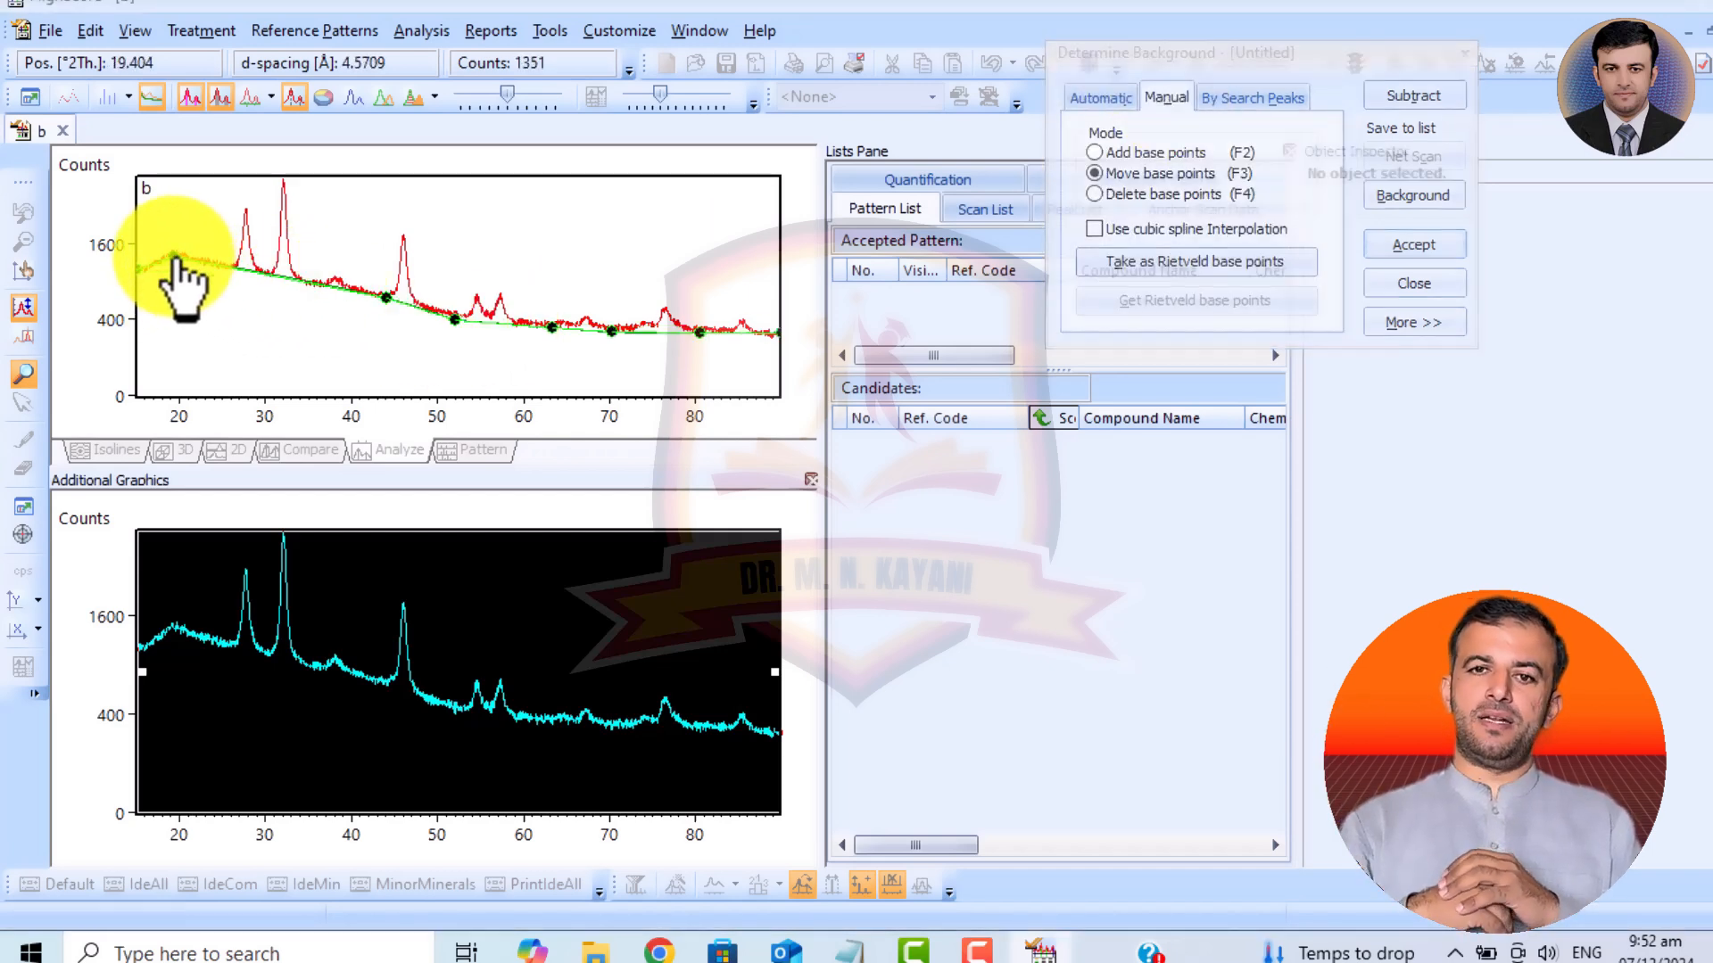
left_click(570, 348)
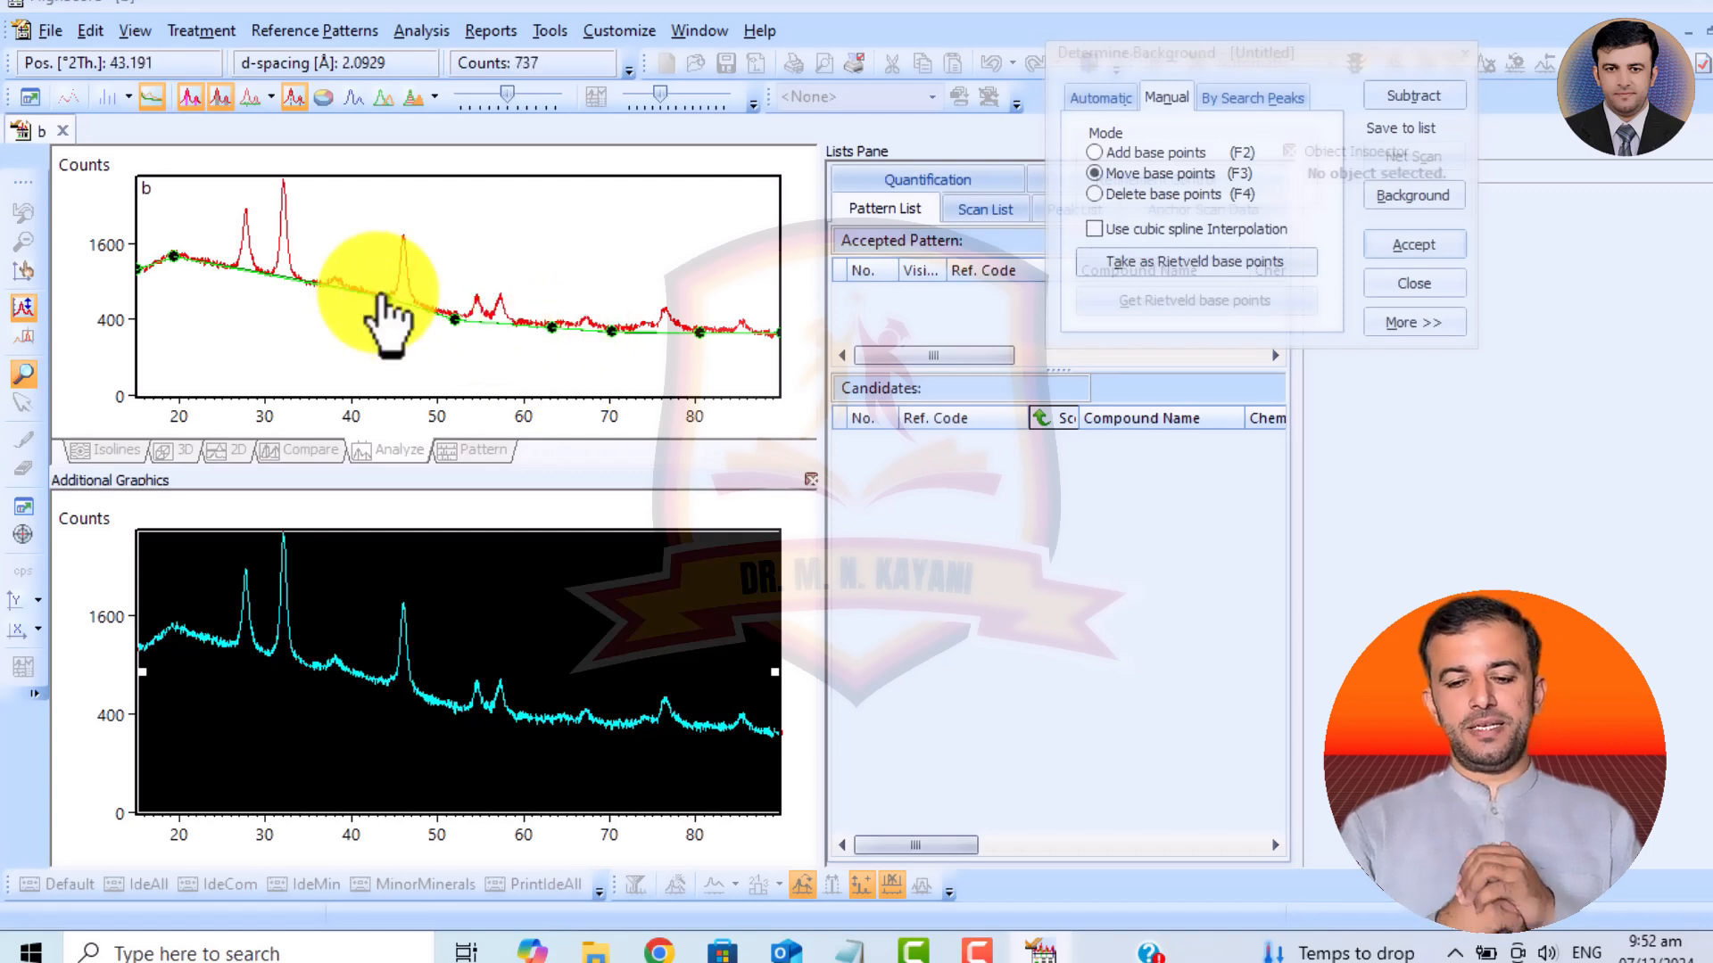
left_click_drag(382, 312, 351, 291)
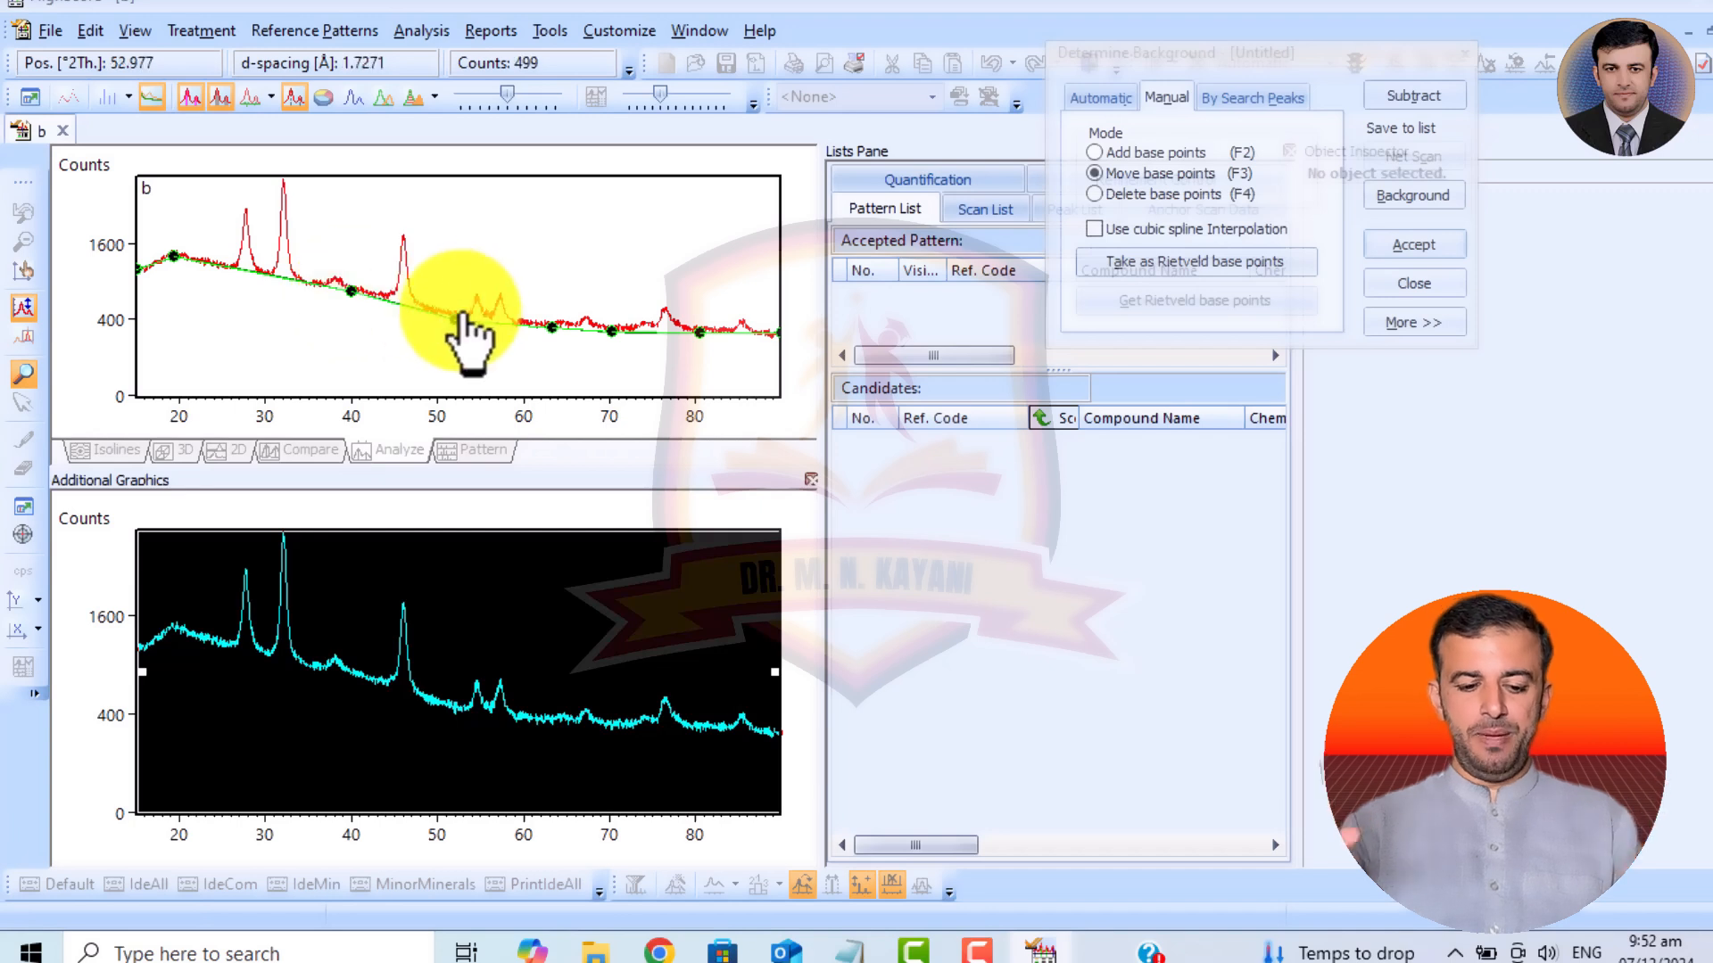
left_click(694, 327)
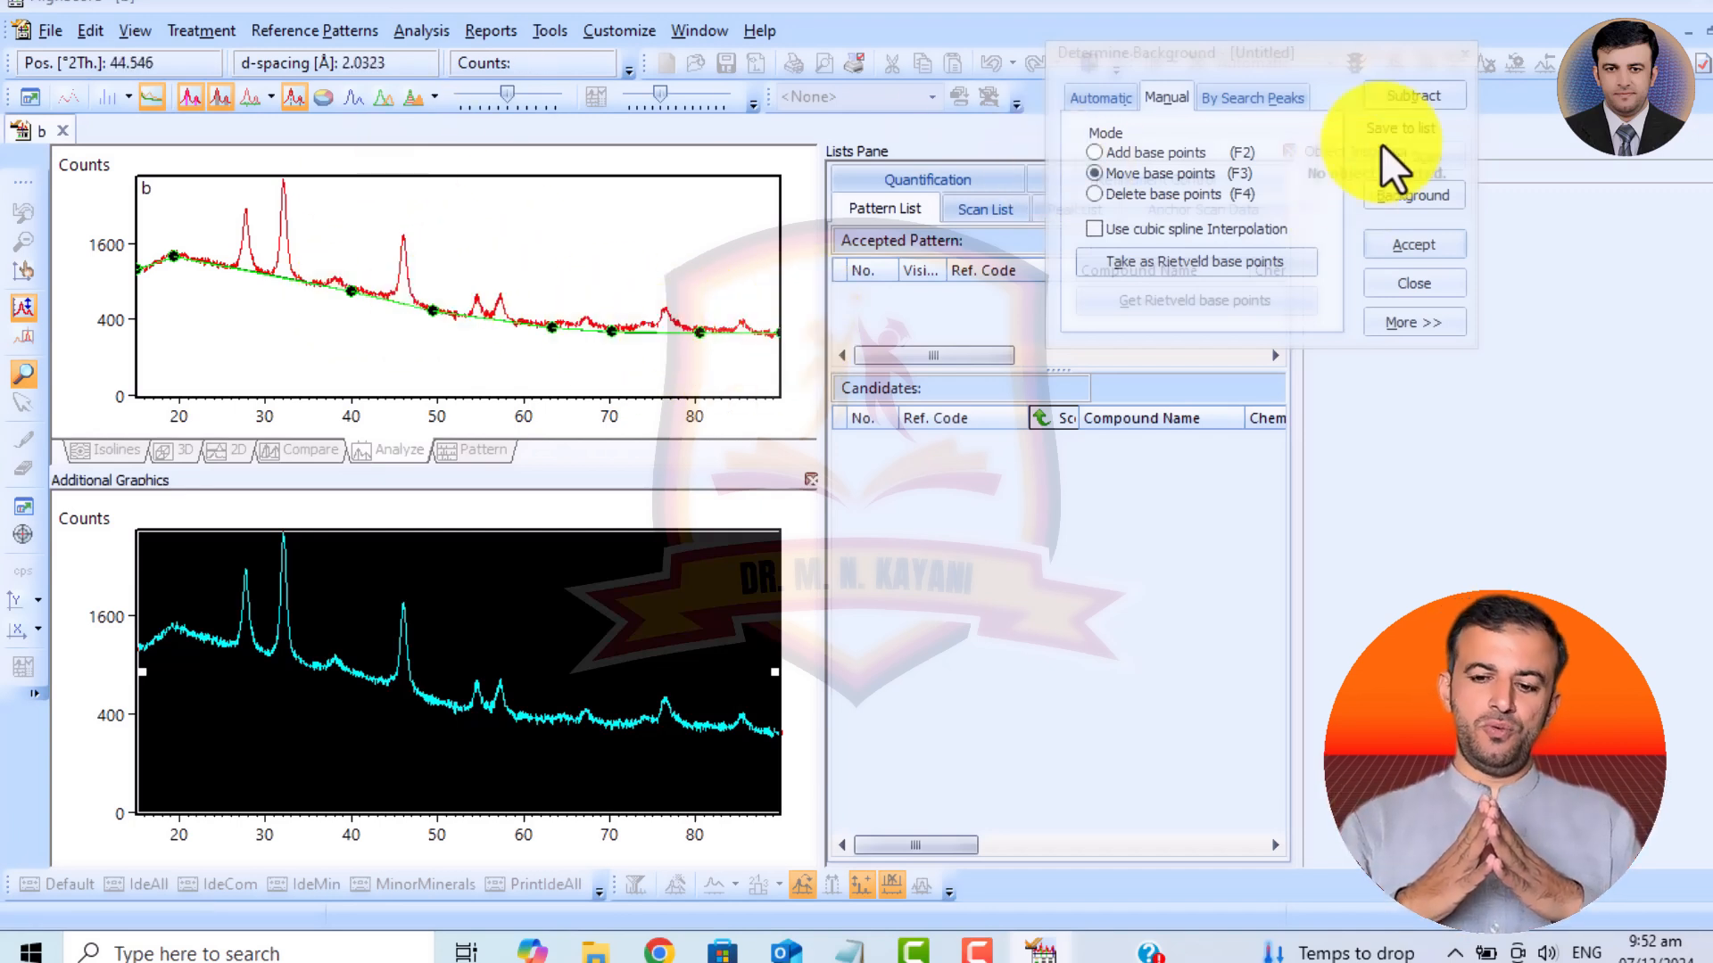
left_click(1406, 95)
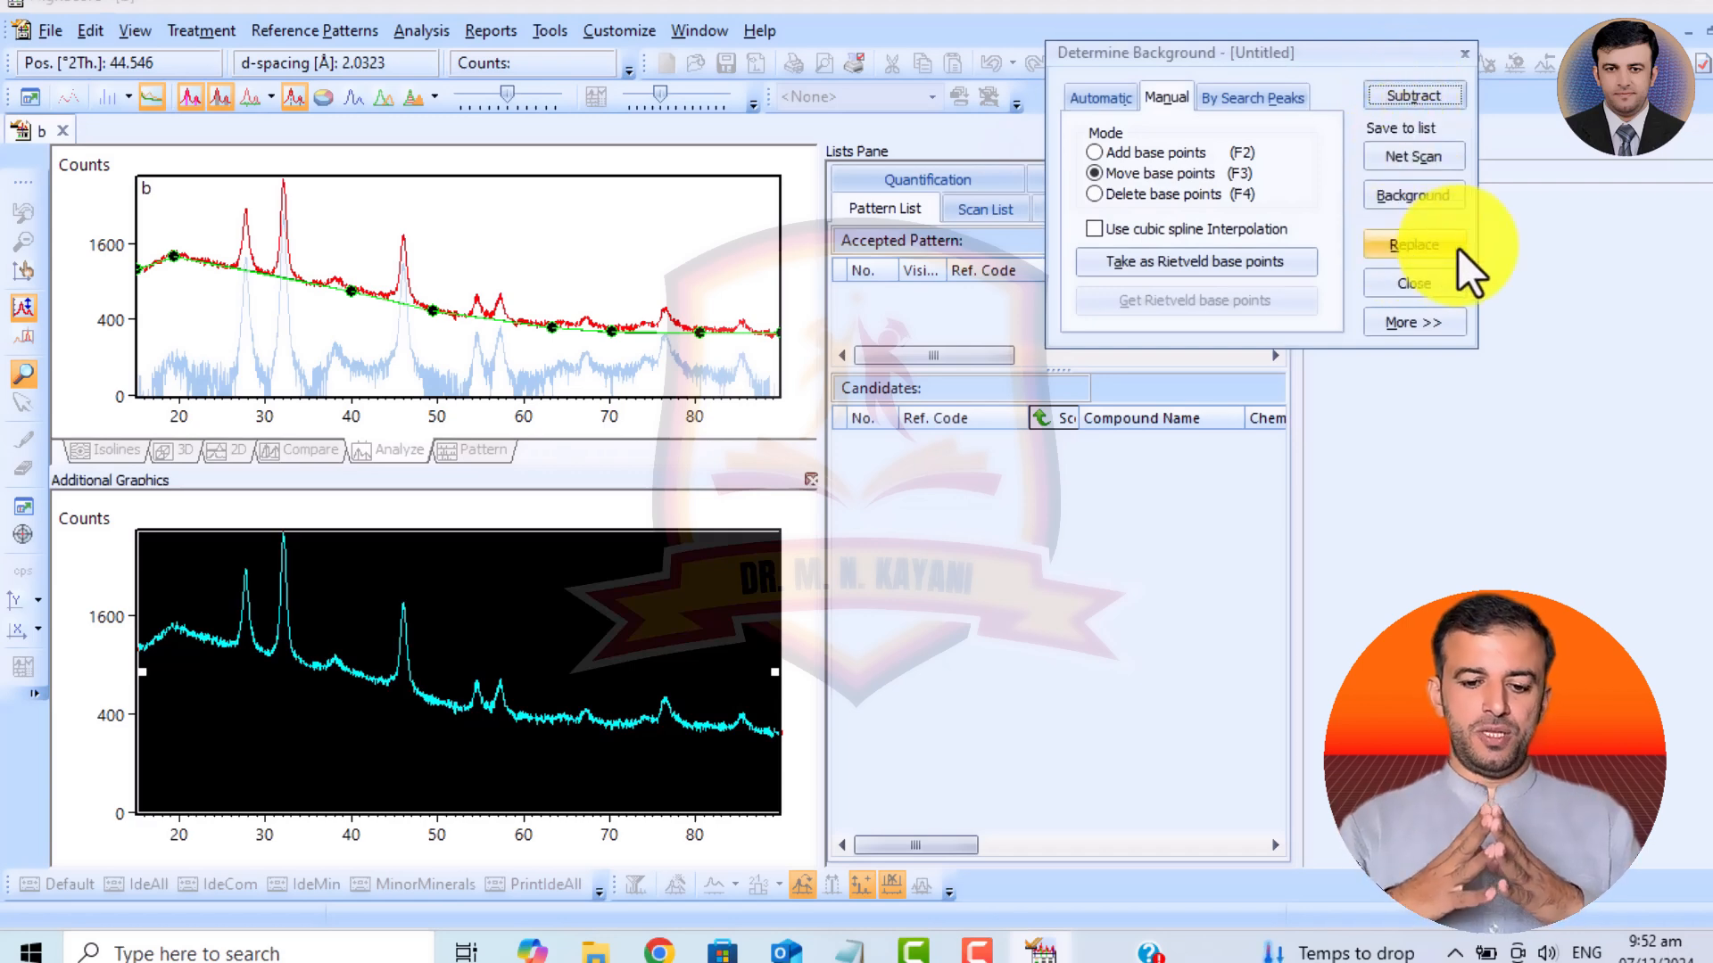
left_click(1412, 242)
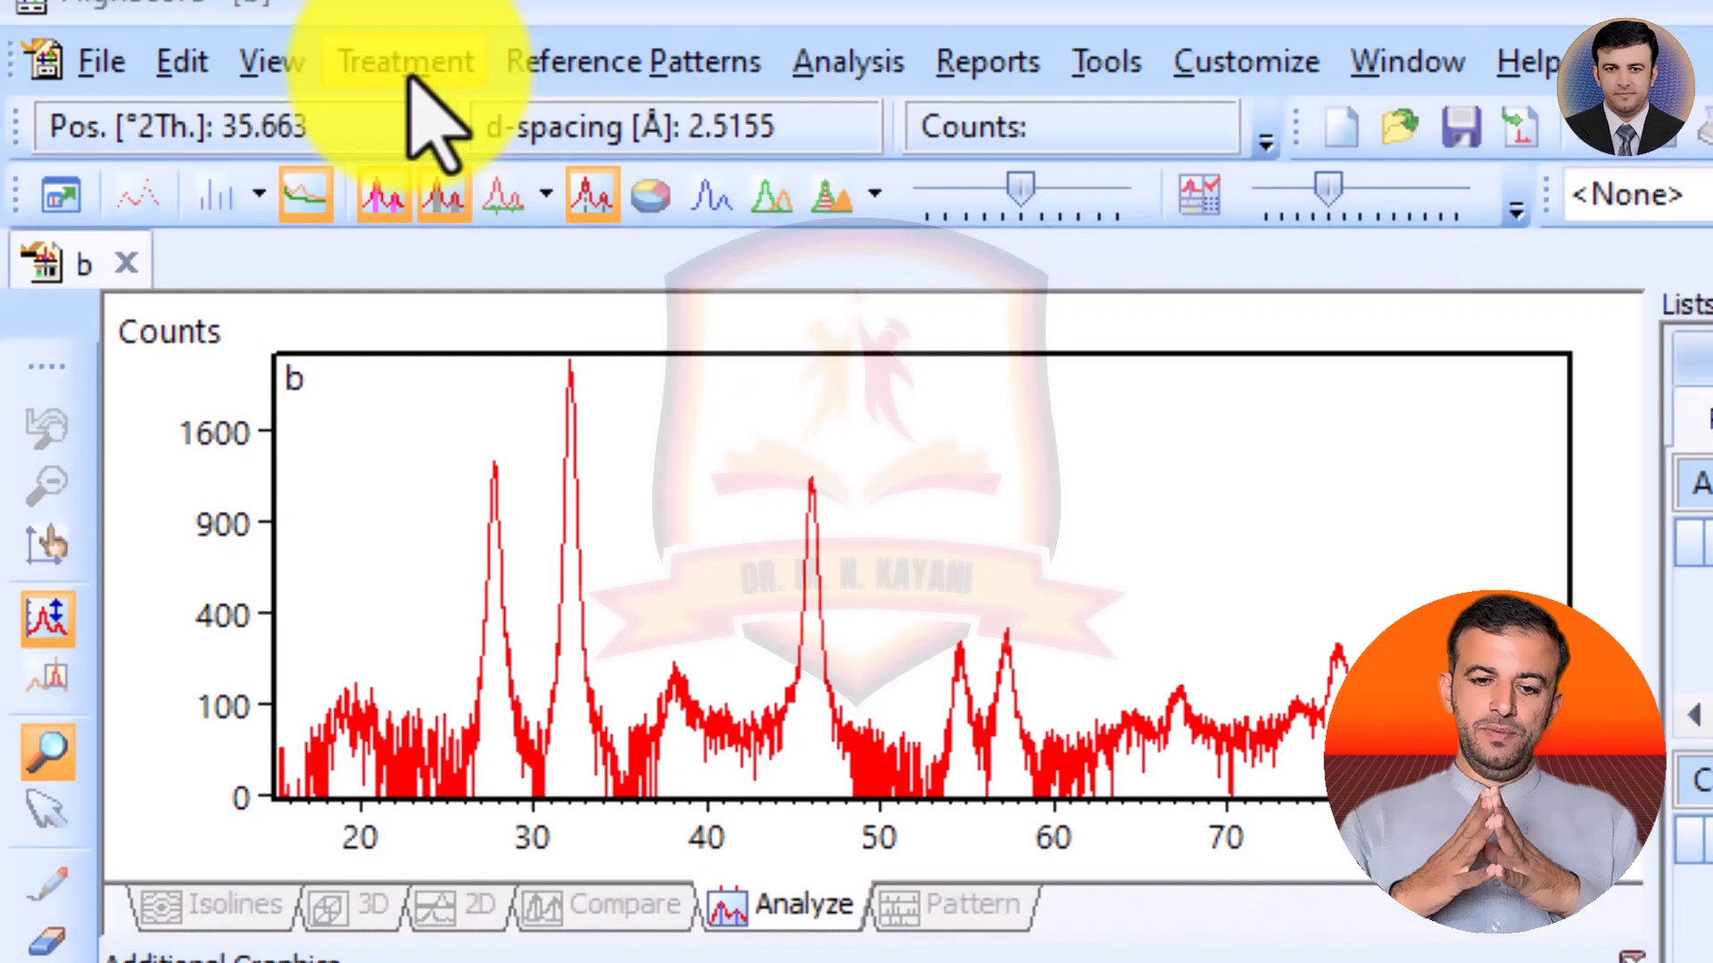
Run a peak search on the net scan with minimum significance 10, and repeat it with minimum significance 5.
left_click(406, 64)
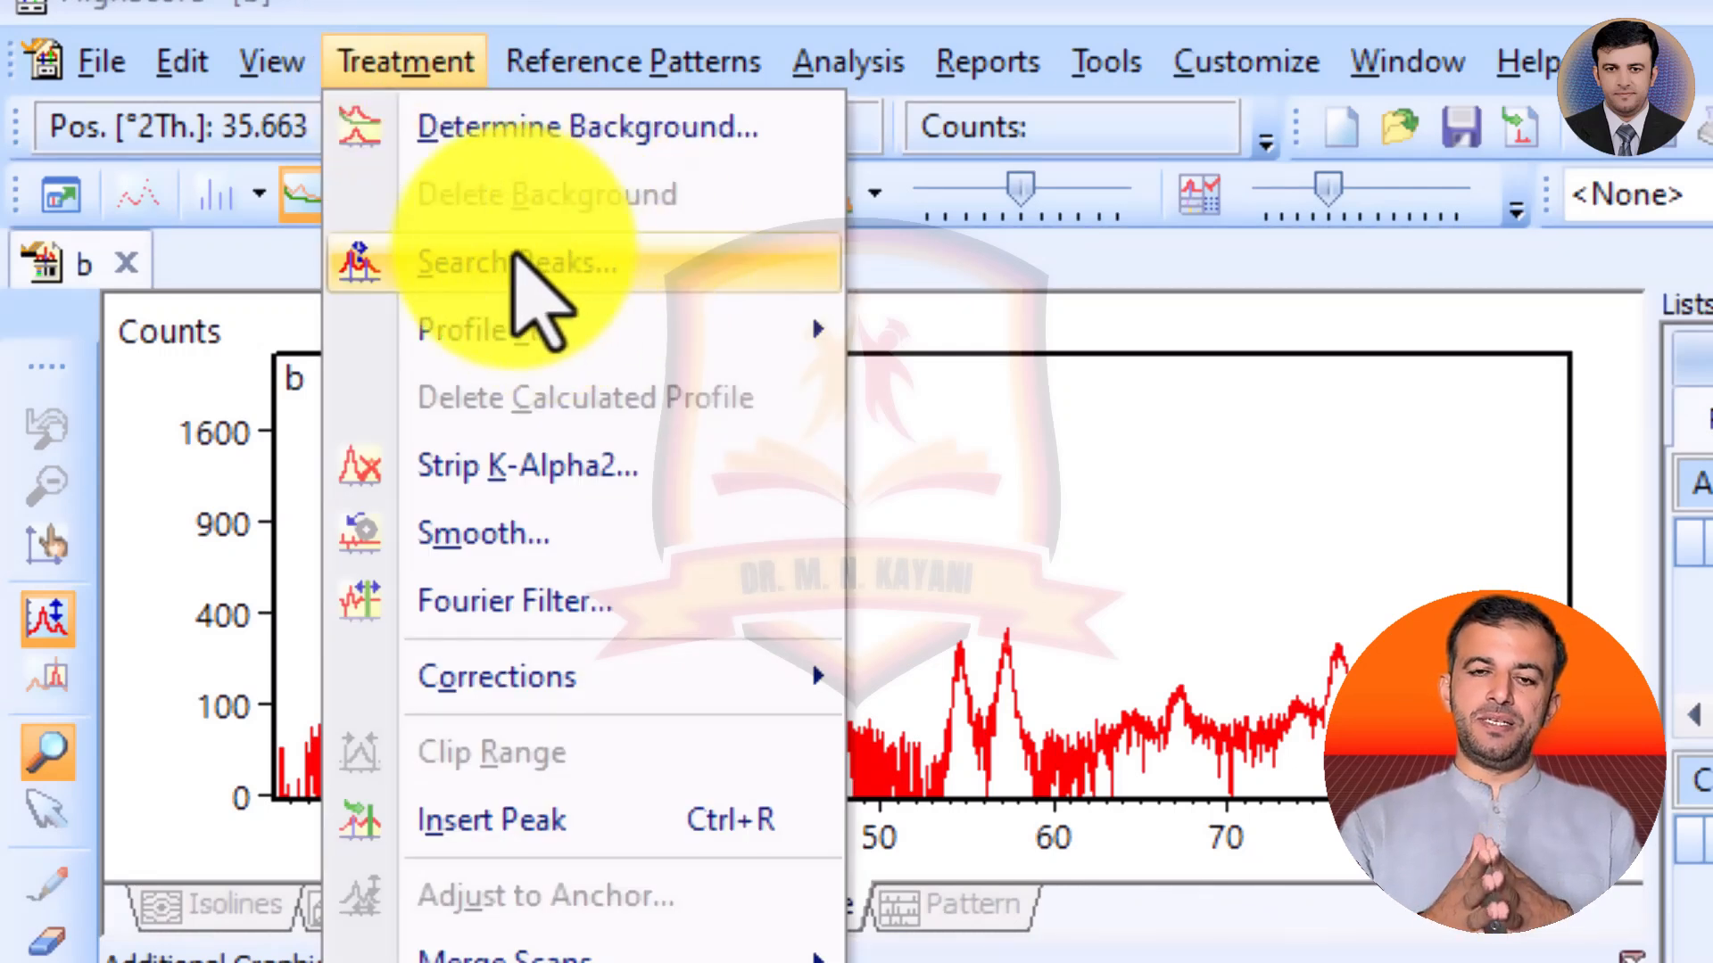
left_click(598, 261)
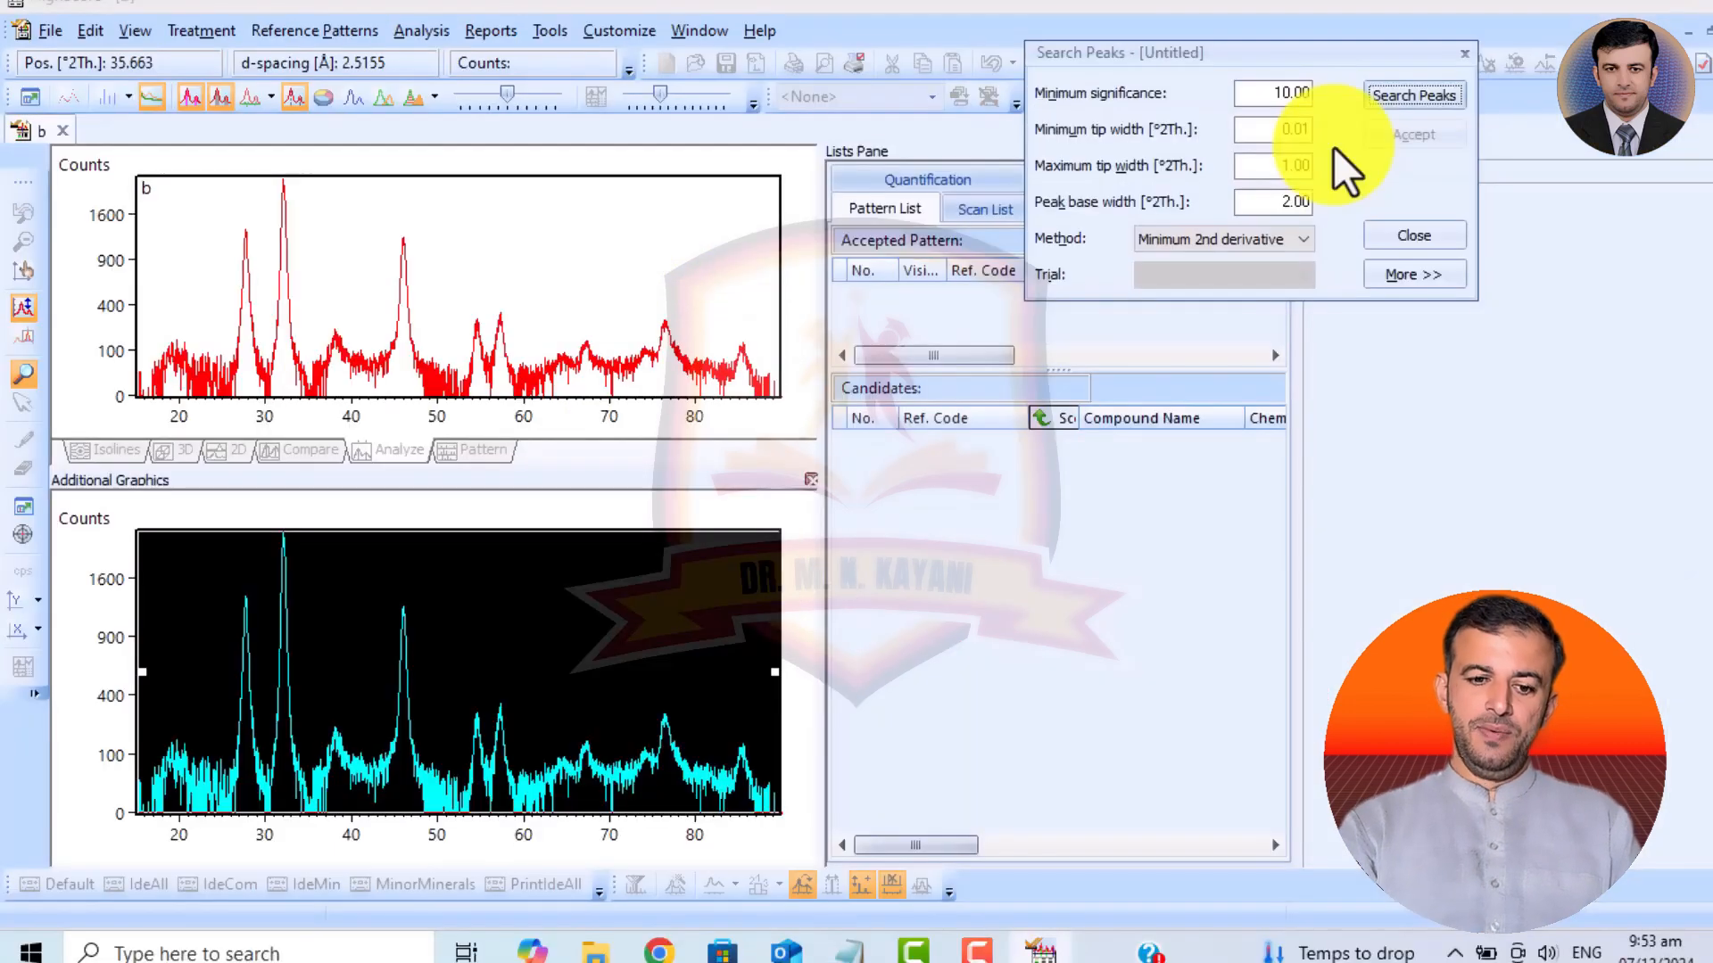
left_click(1400, 104)
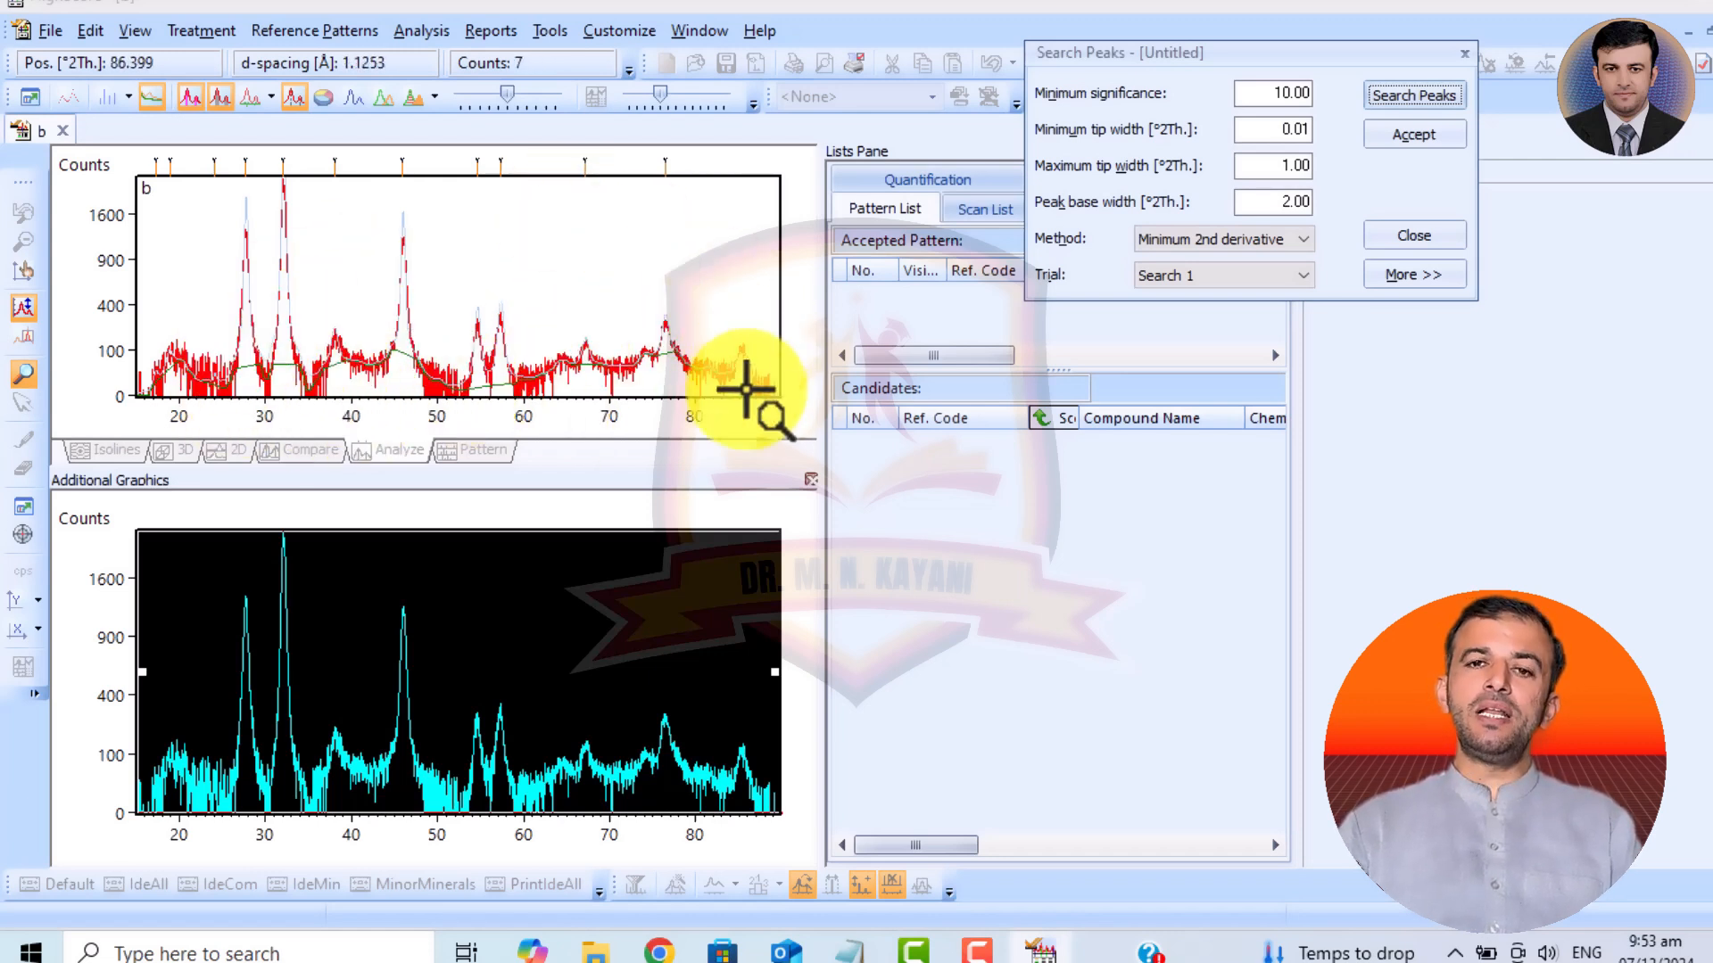
double_click(1279, 91)
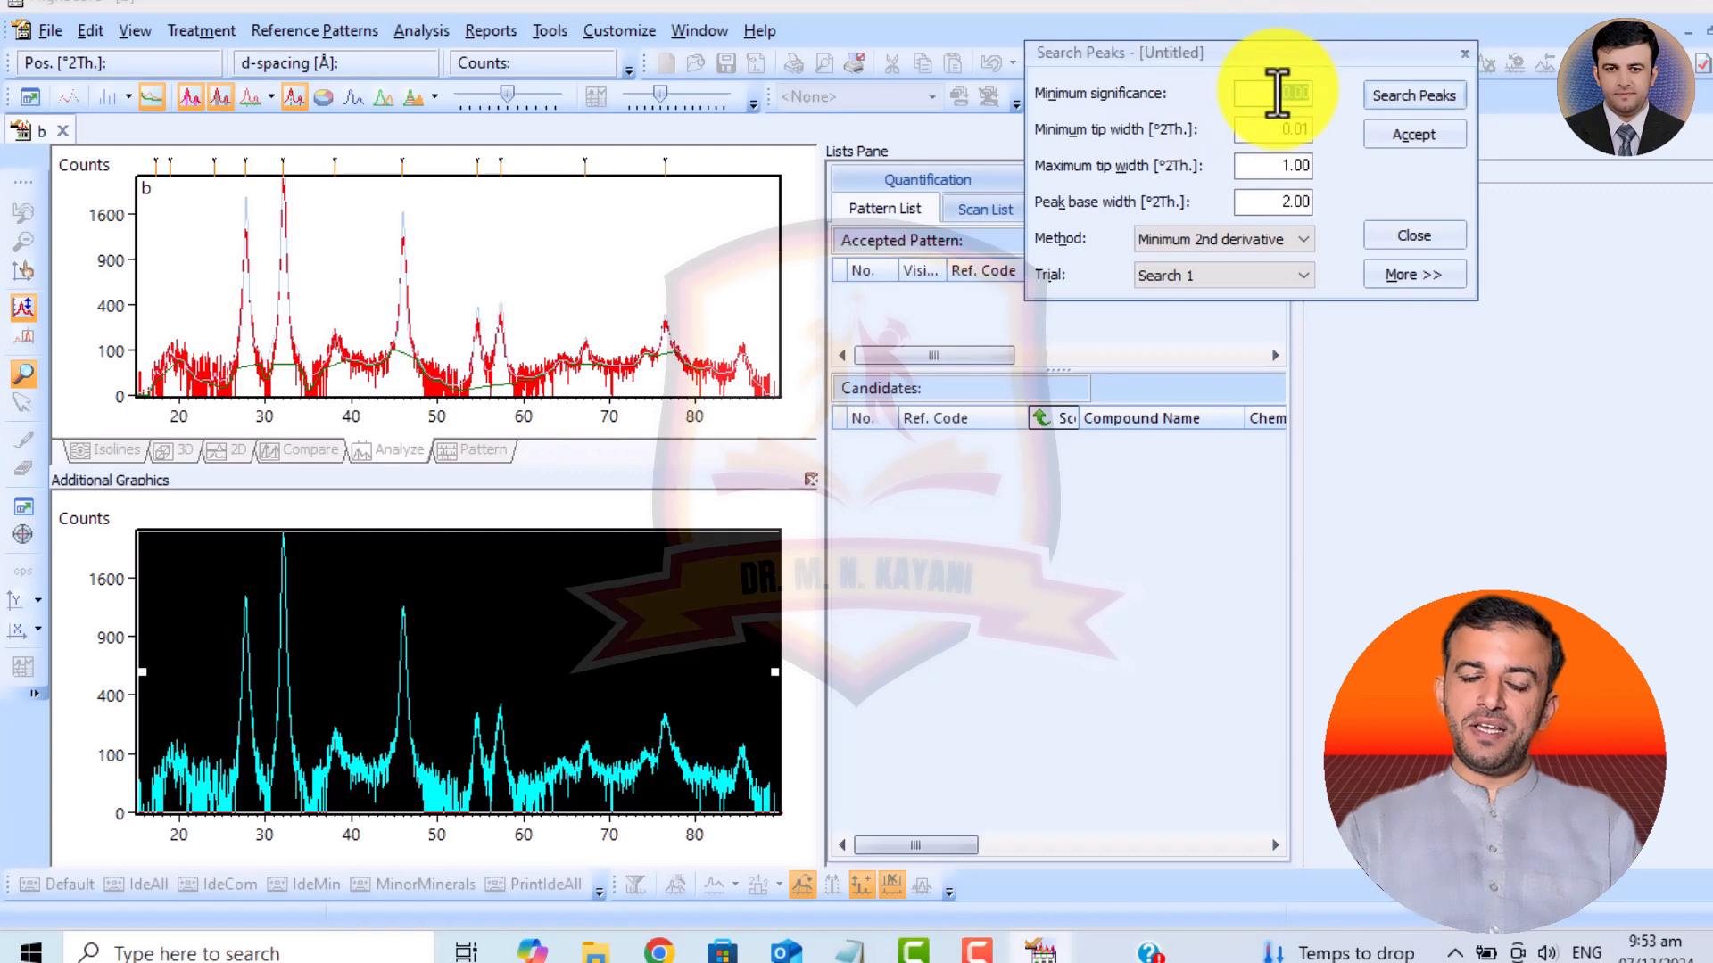
left_click(1404, 93)
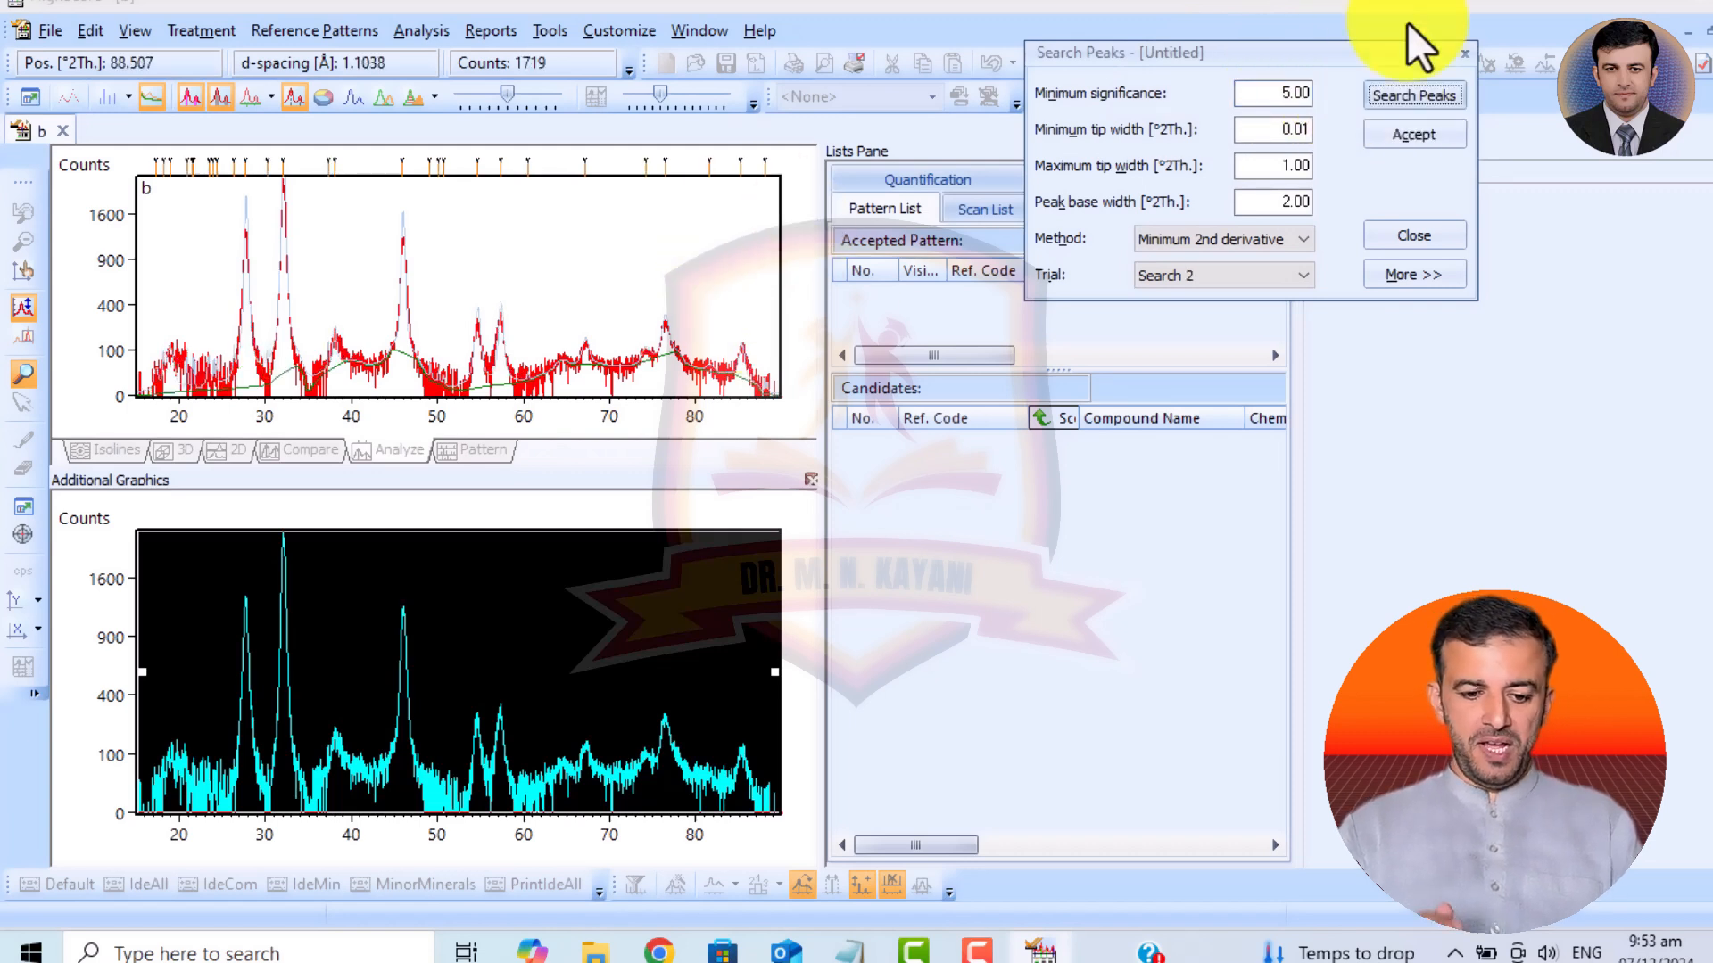
Repeat the peak search with minimum significance 15 and accept the found peaks.
double_click(1296, 91)
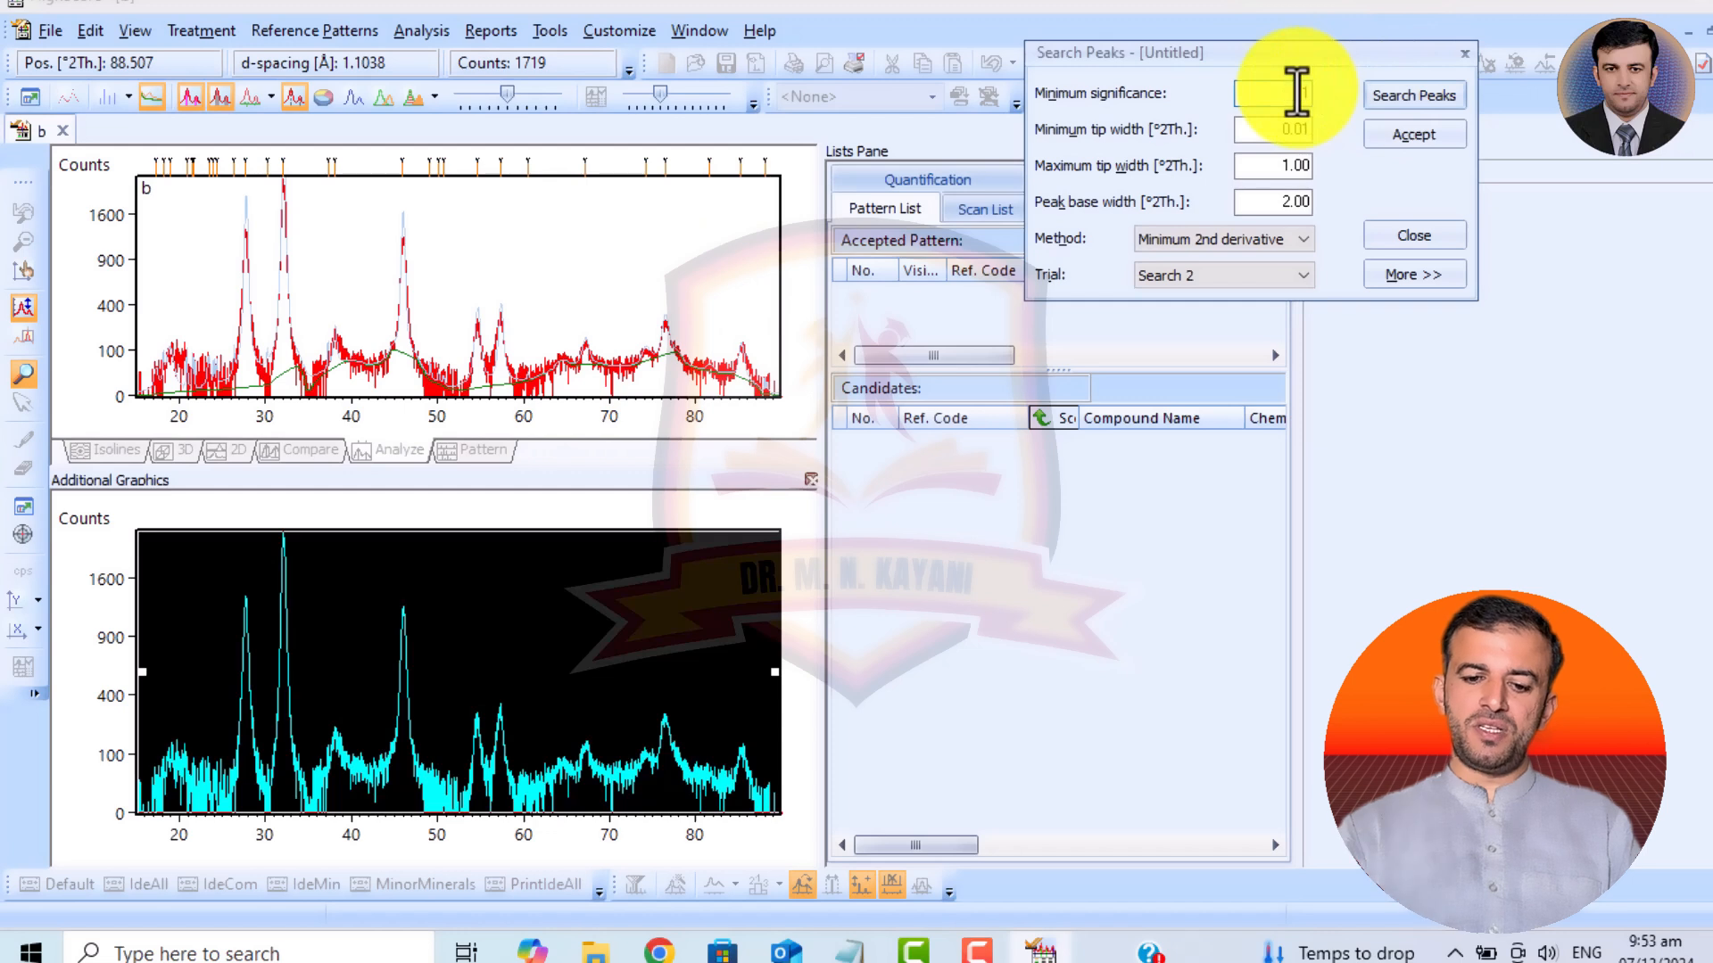
type("15")
left_click(1409, 98)
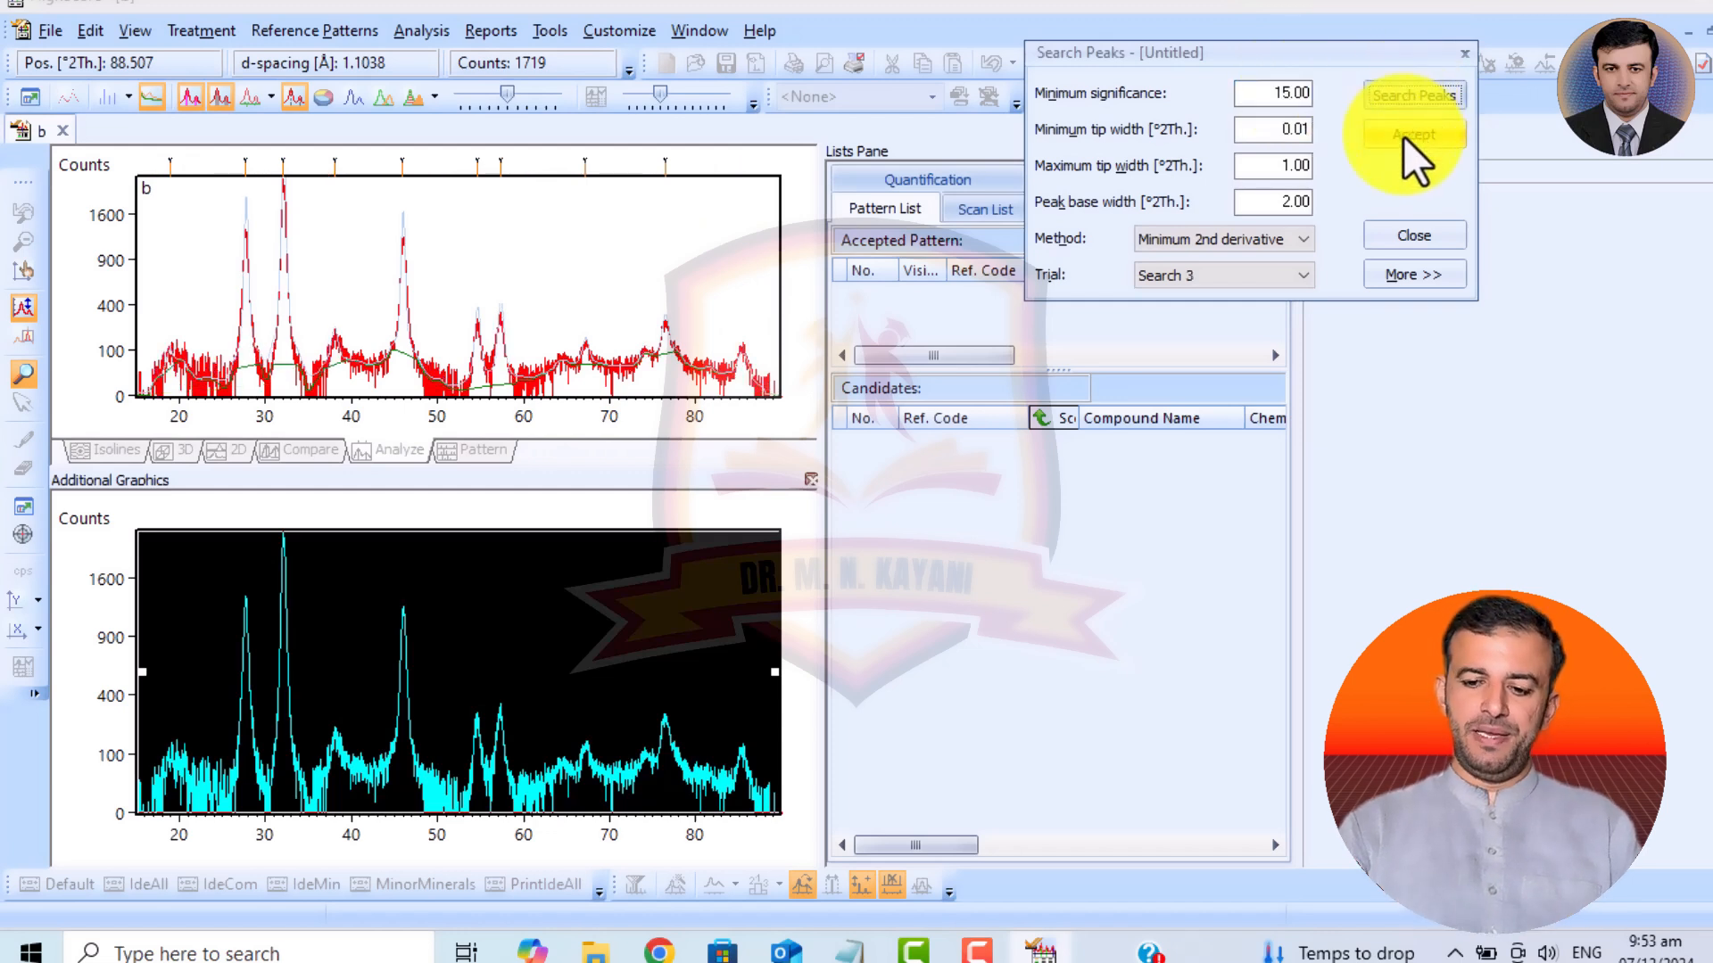
left_click(1404, 136)
Insert a peak at about 85.35 °2Theta on the undetected hump and display the peak list.
left_click(198, 32)
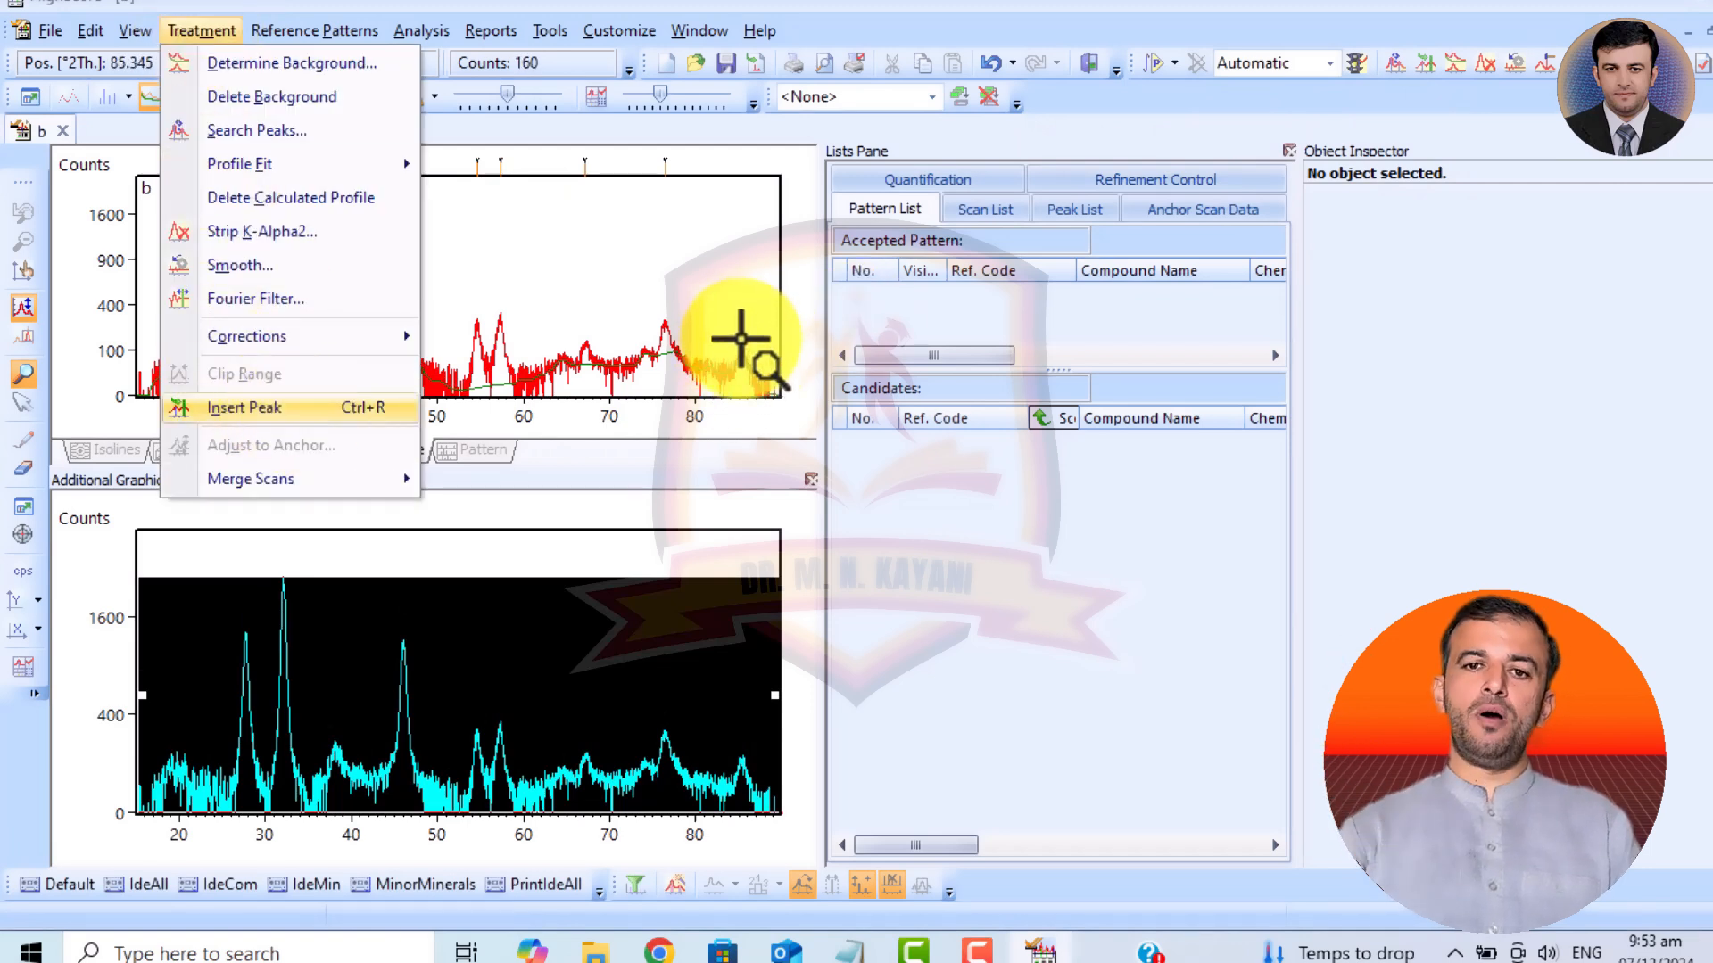
left_click(280, 410)
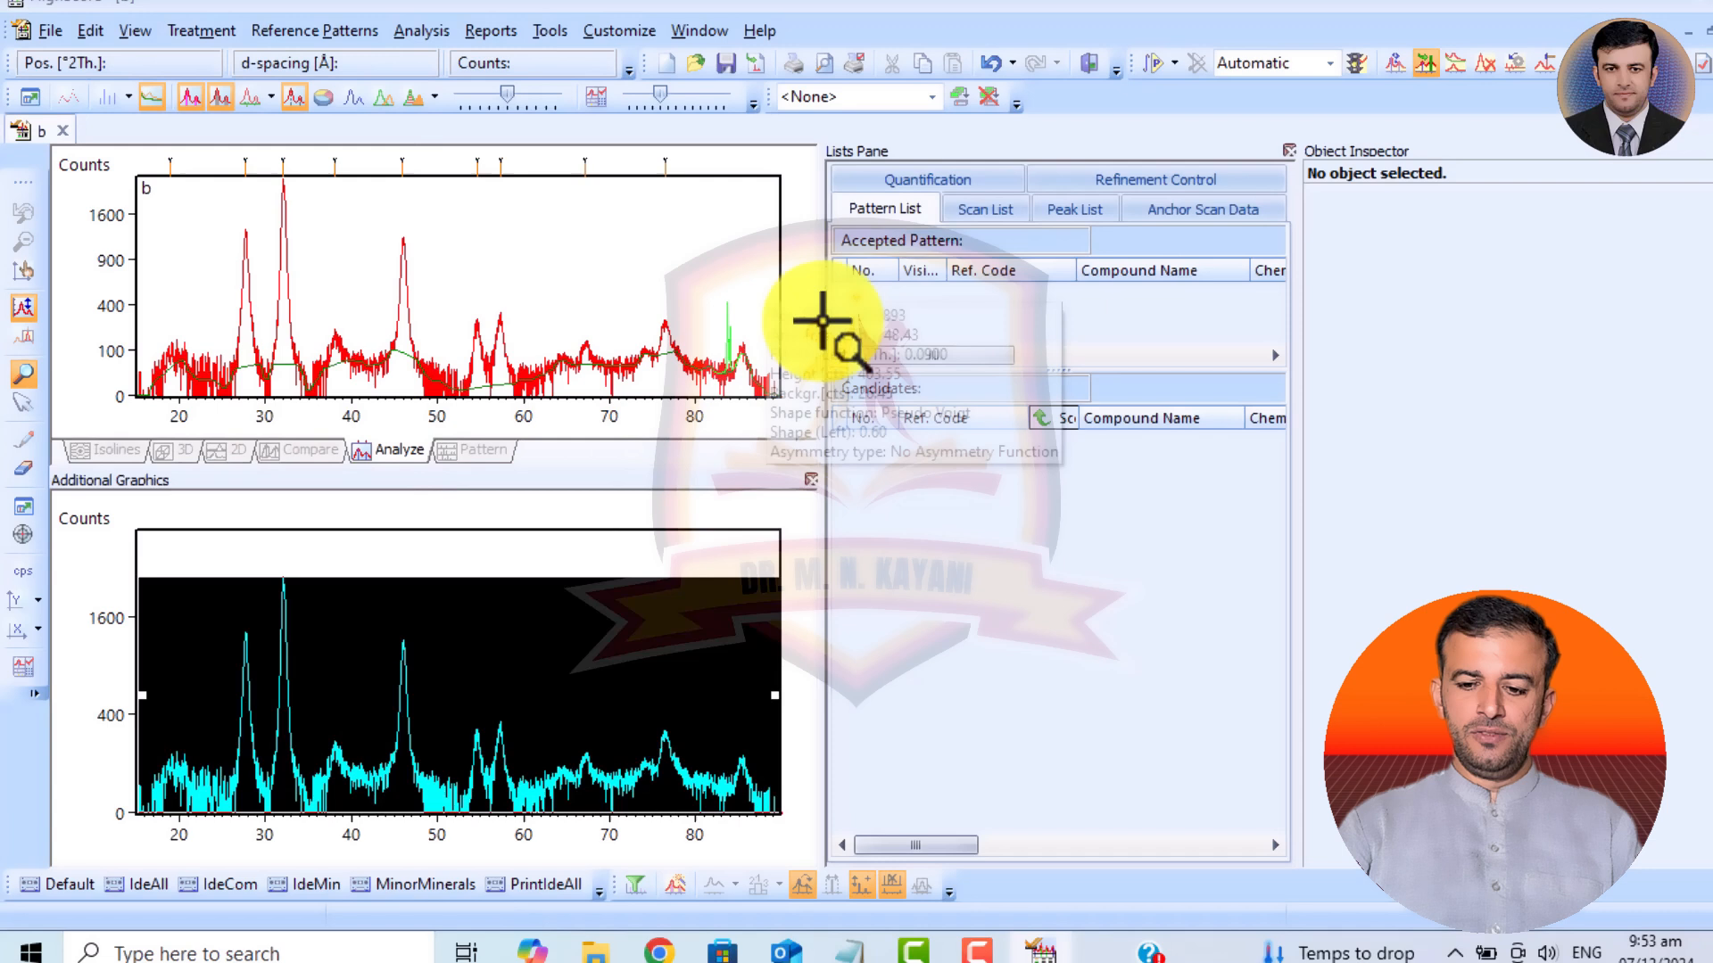
left_click(740, 338)
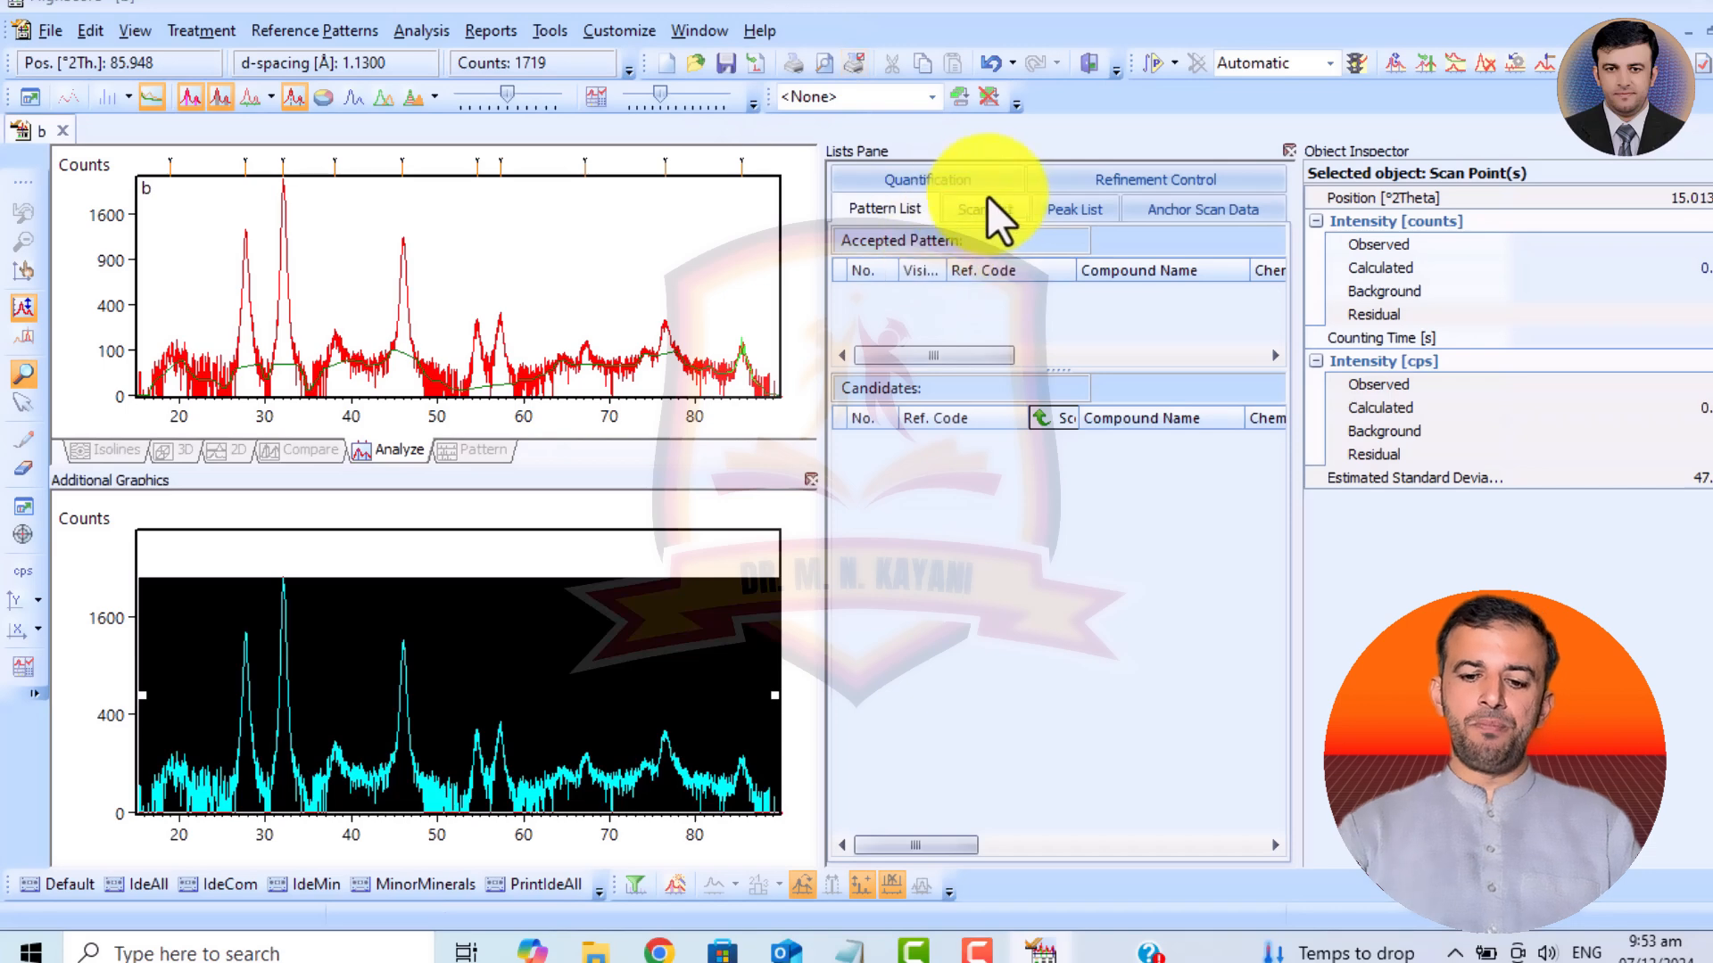
left_click(1074, 216)
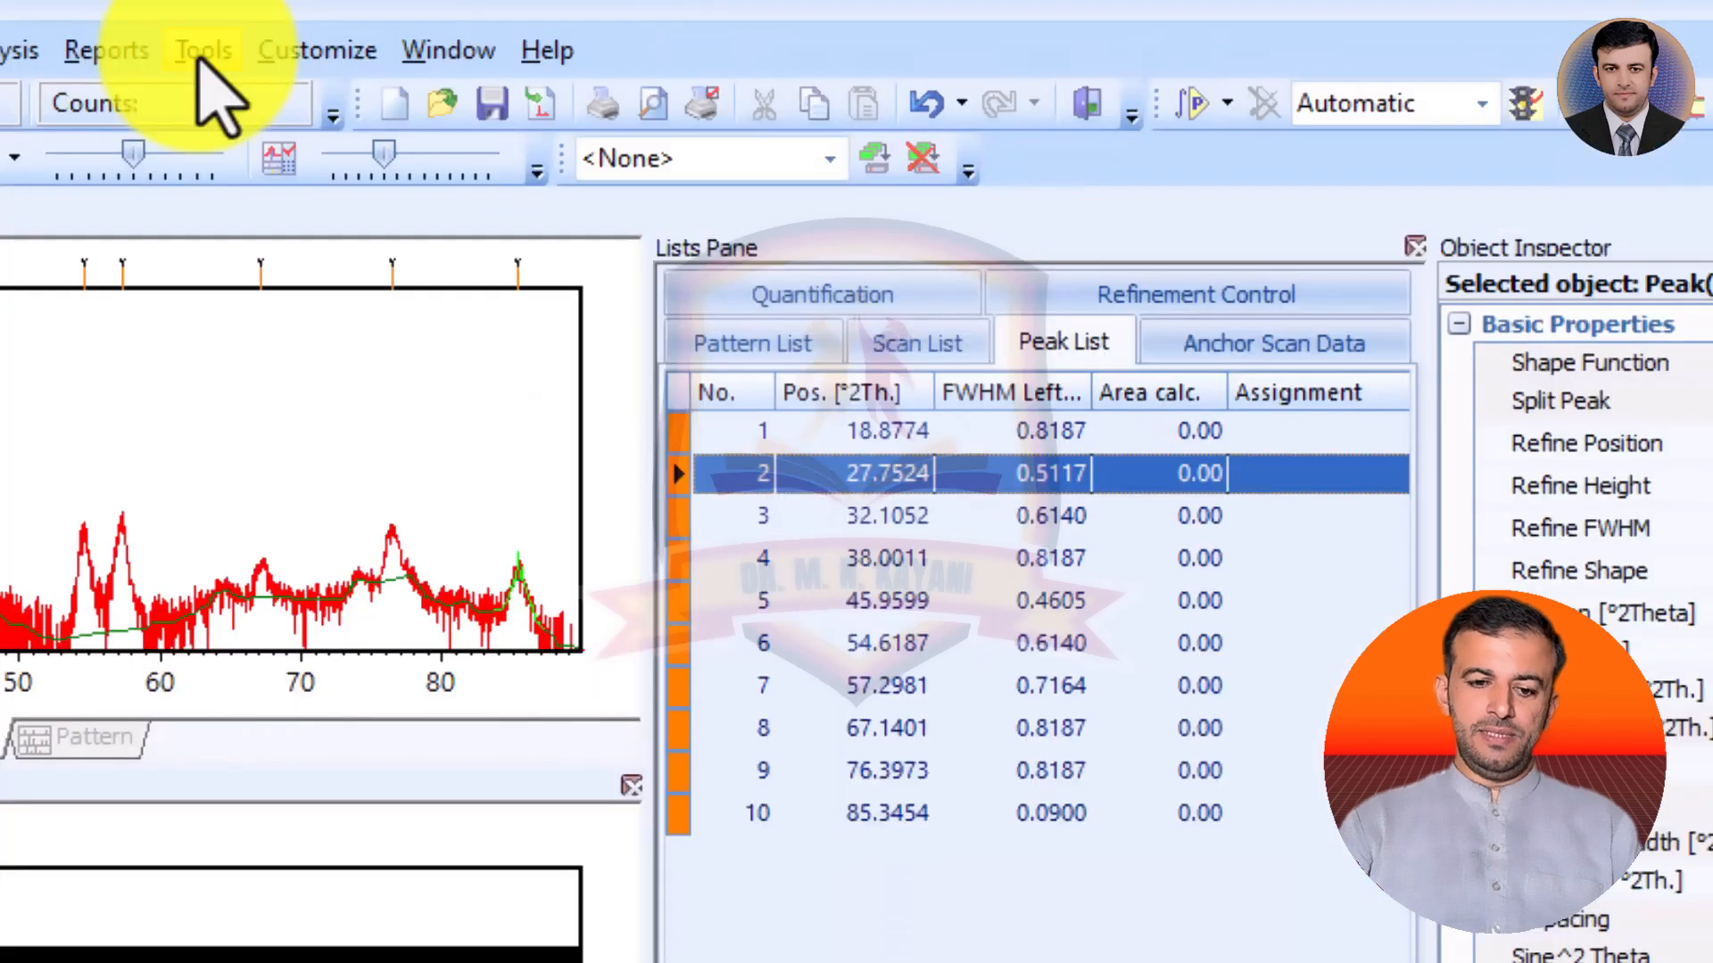
Label all peaks in the diffractogram with their position and FWHM.
left_click(555, 32)
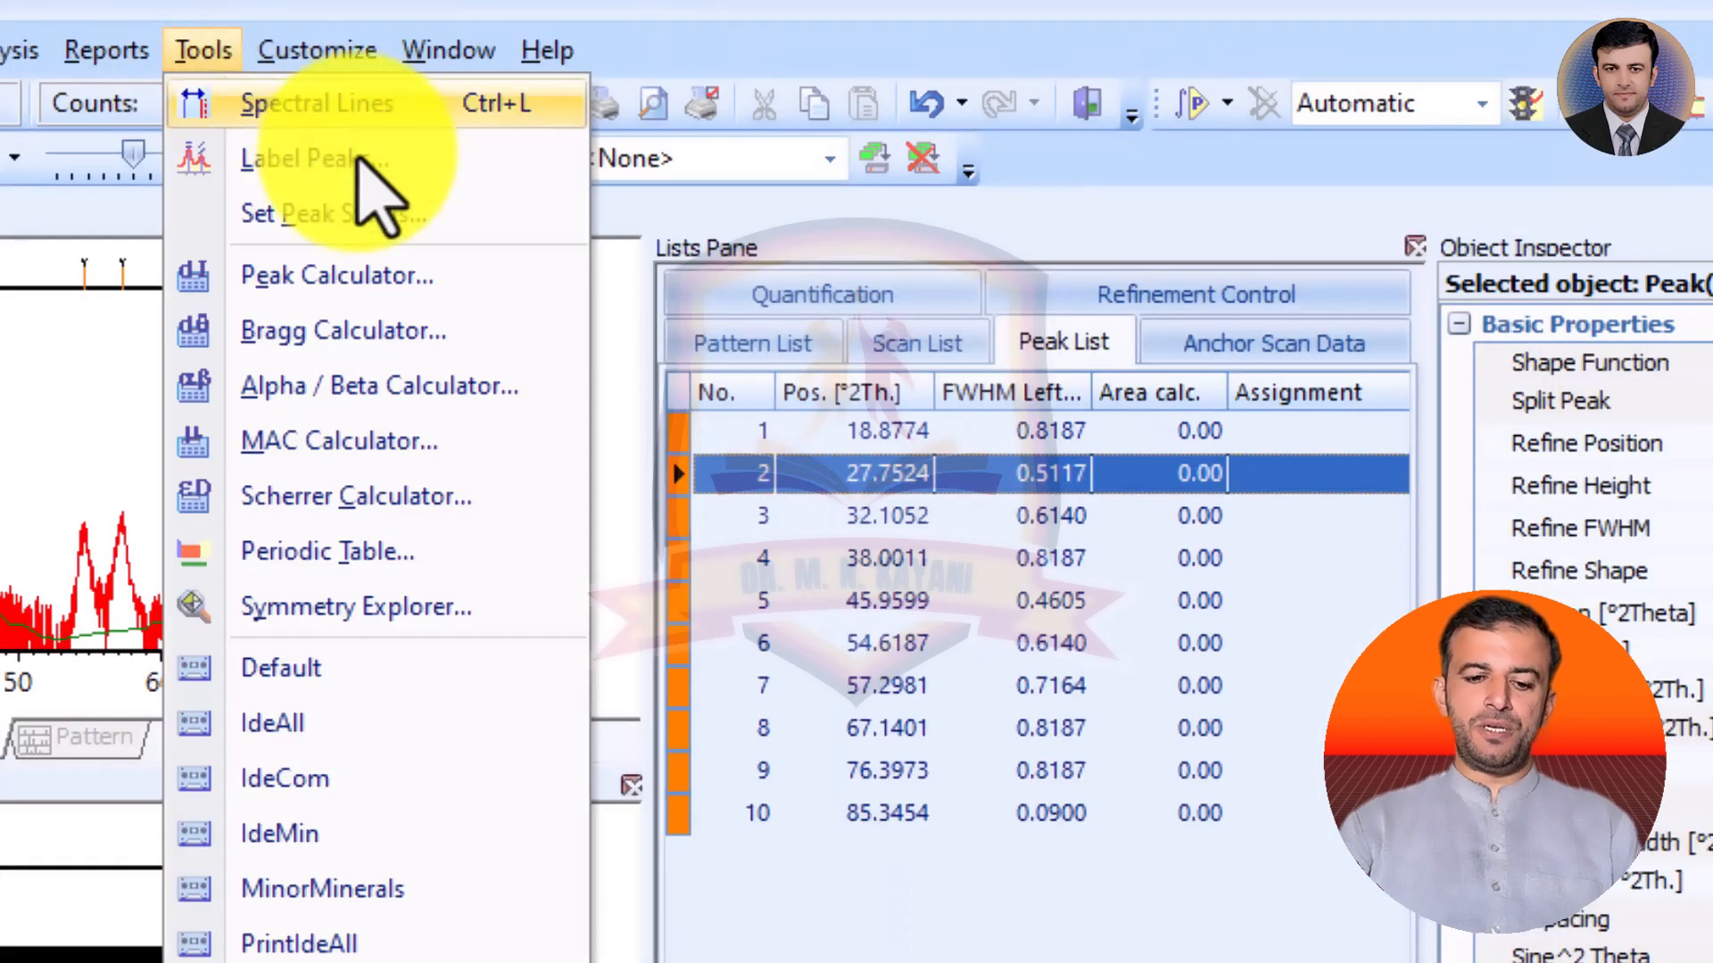
left_click(196, 63)
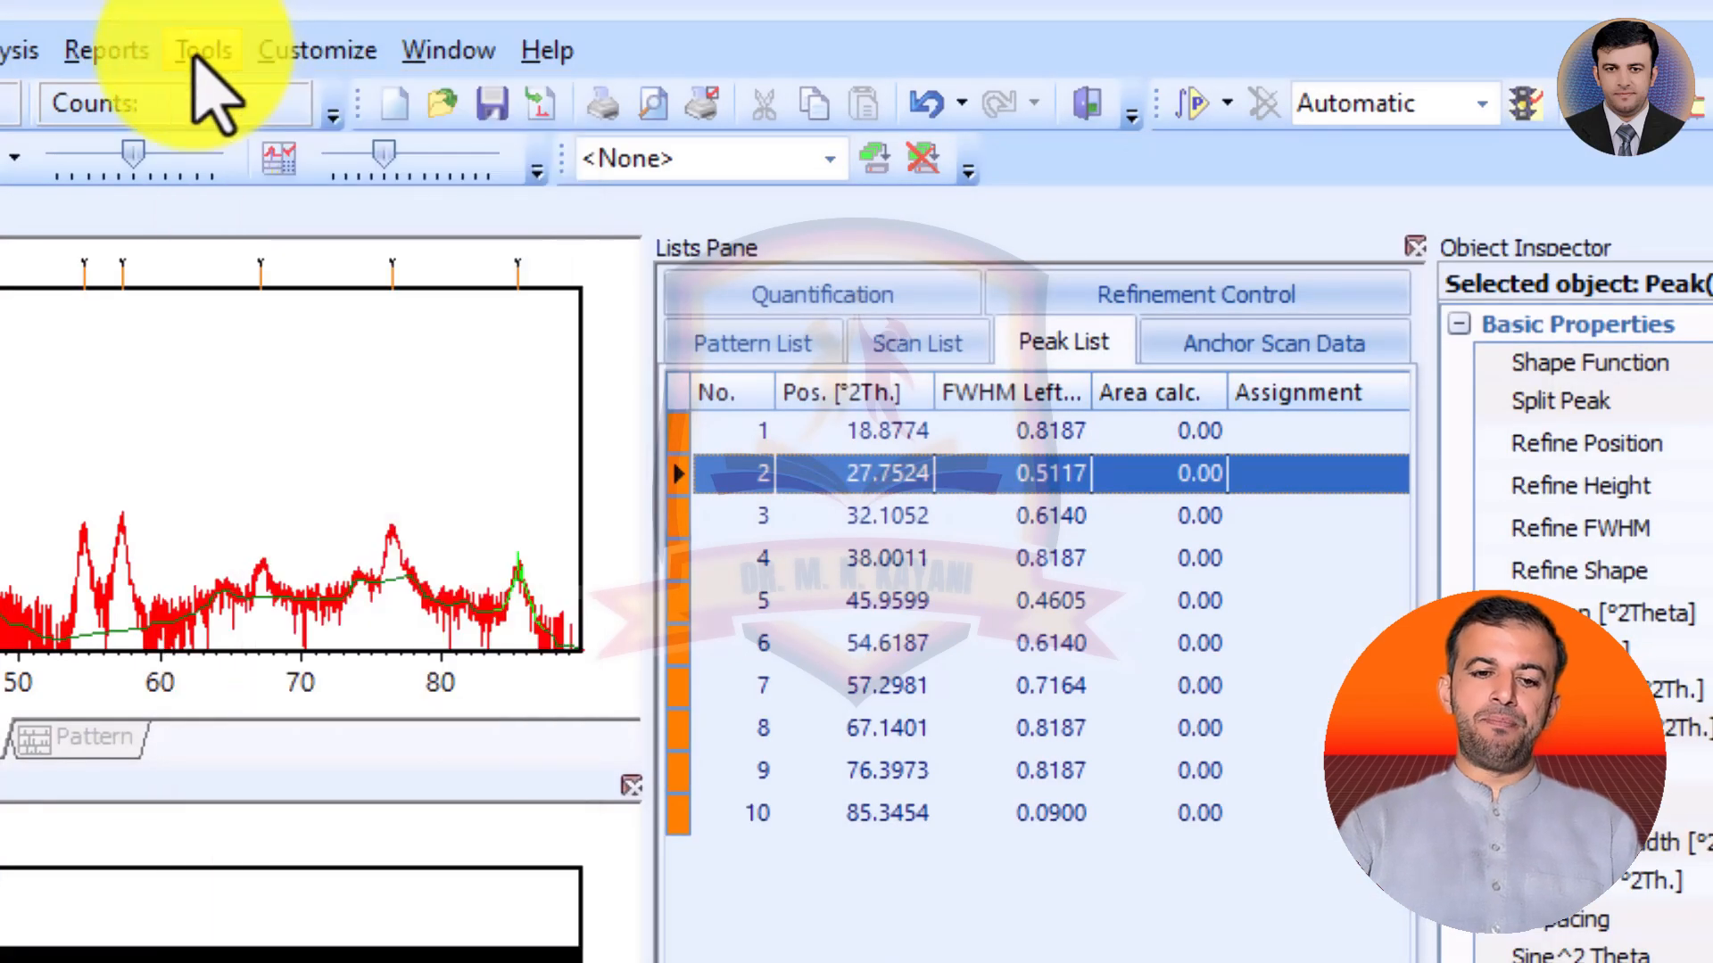
left_click(195, 64)
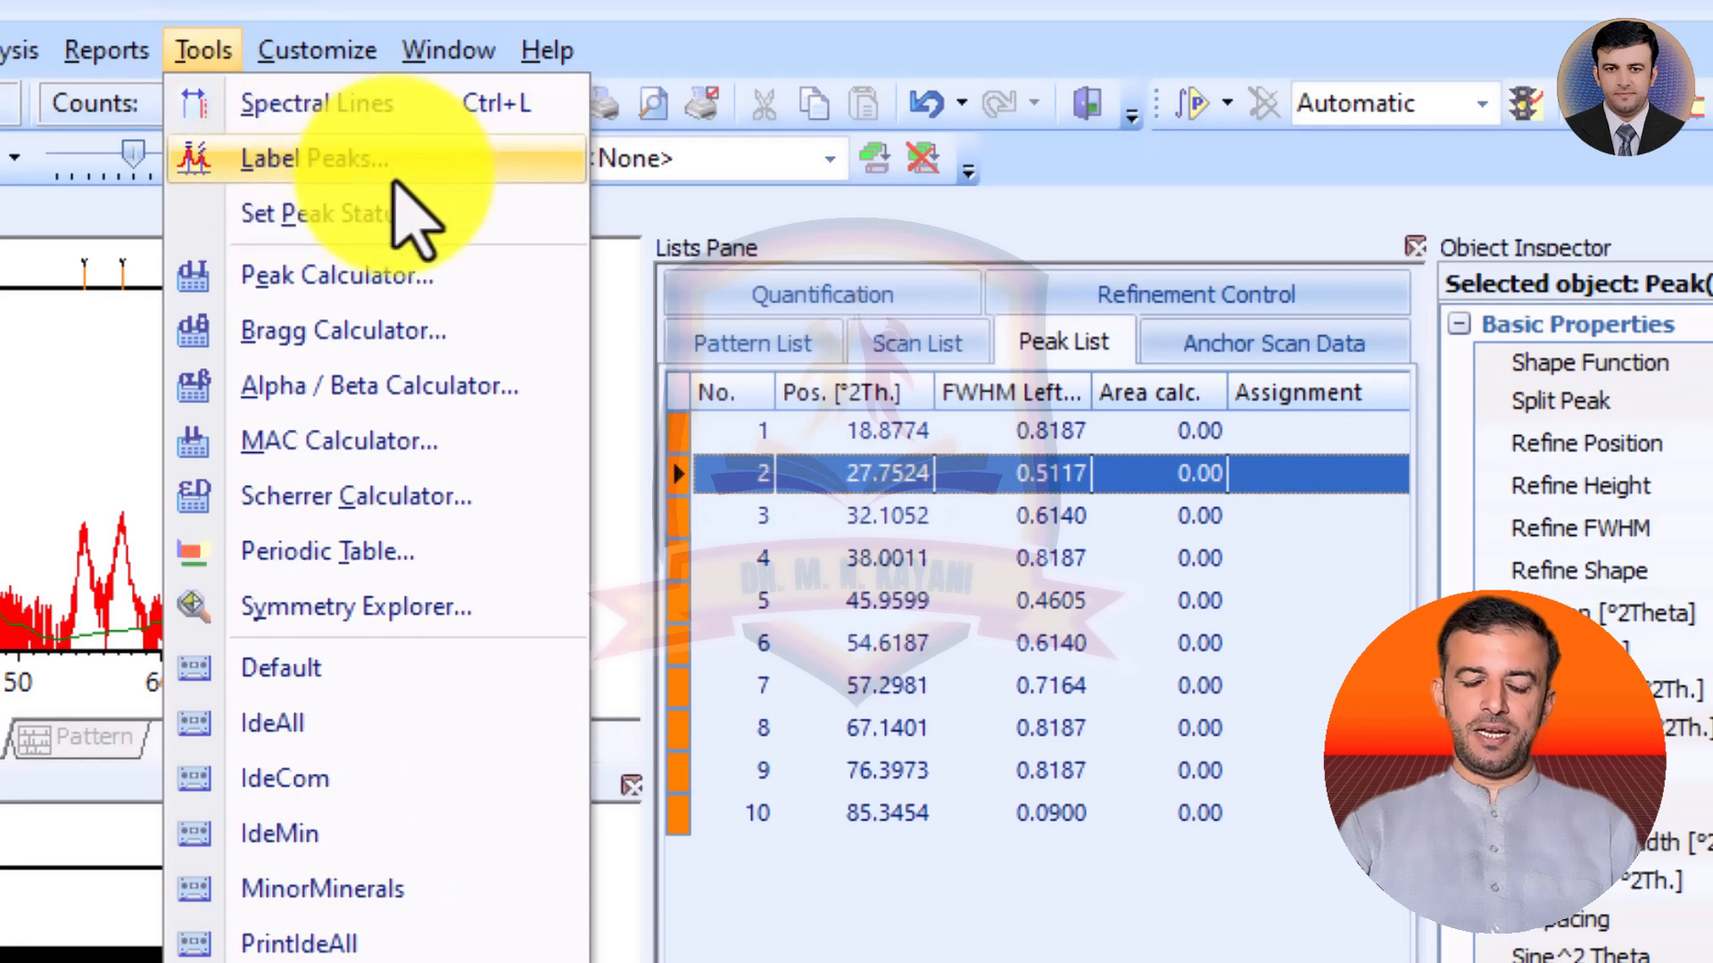
left_click(395, 165)
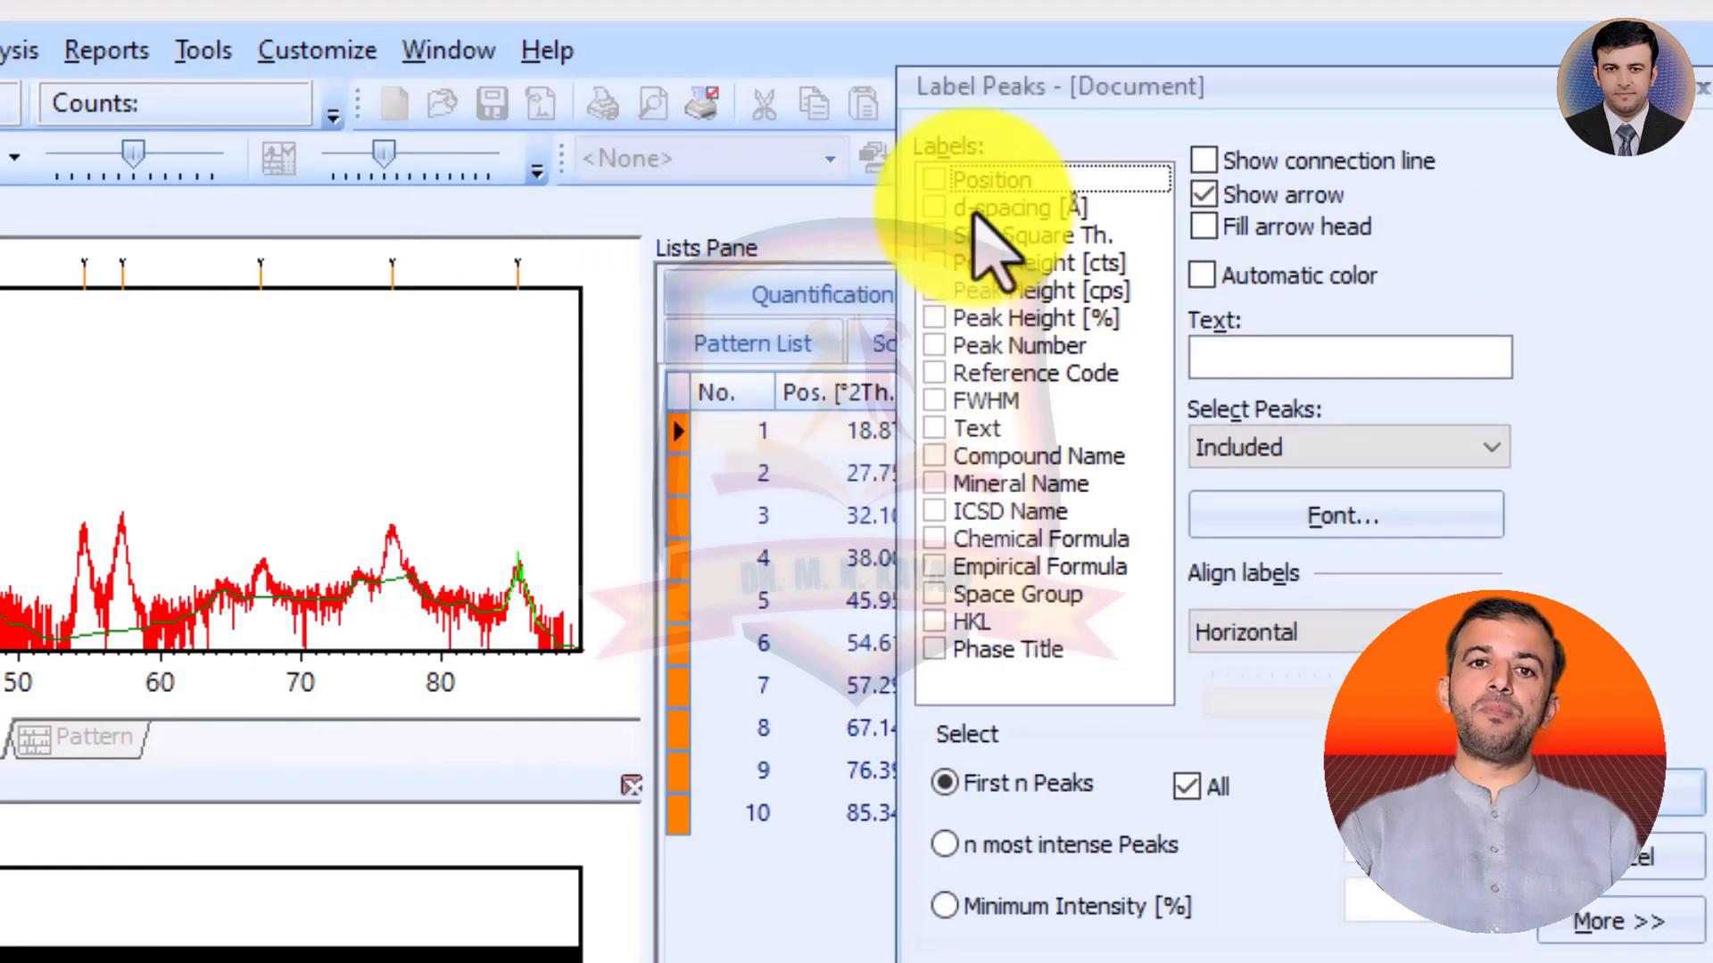
left_click(933, 181)
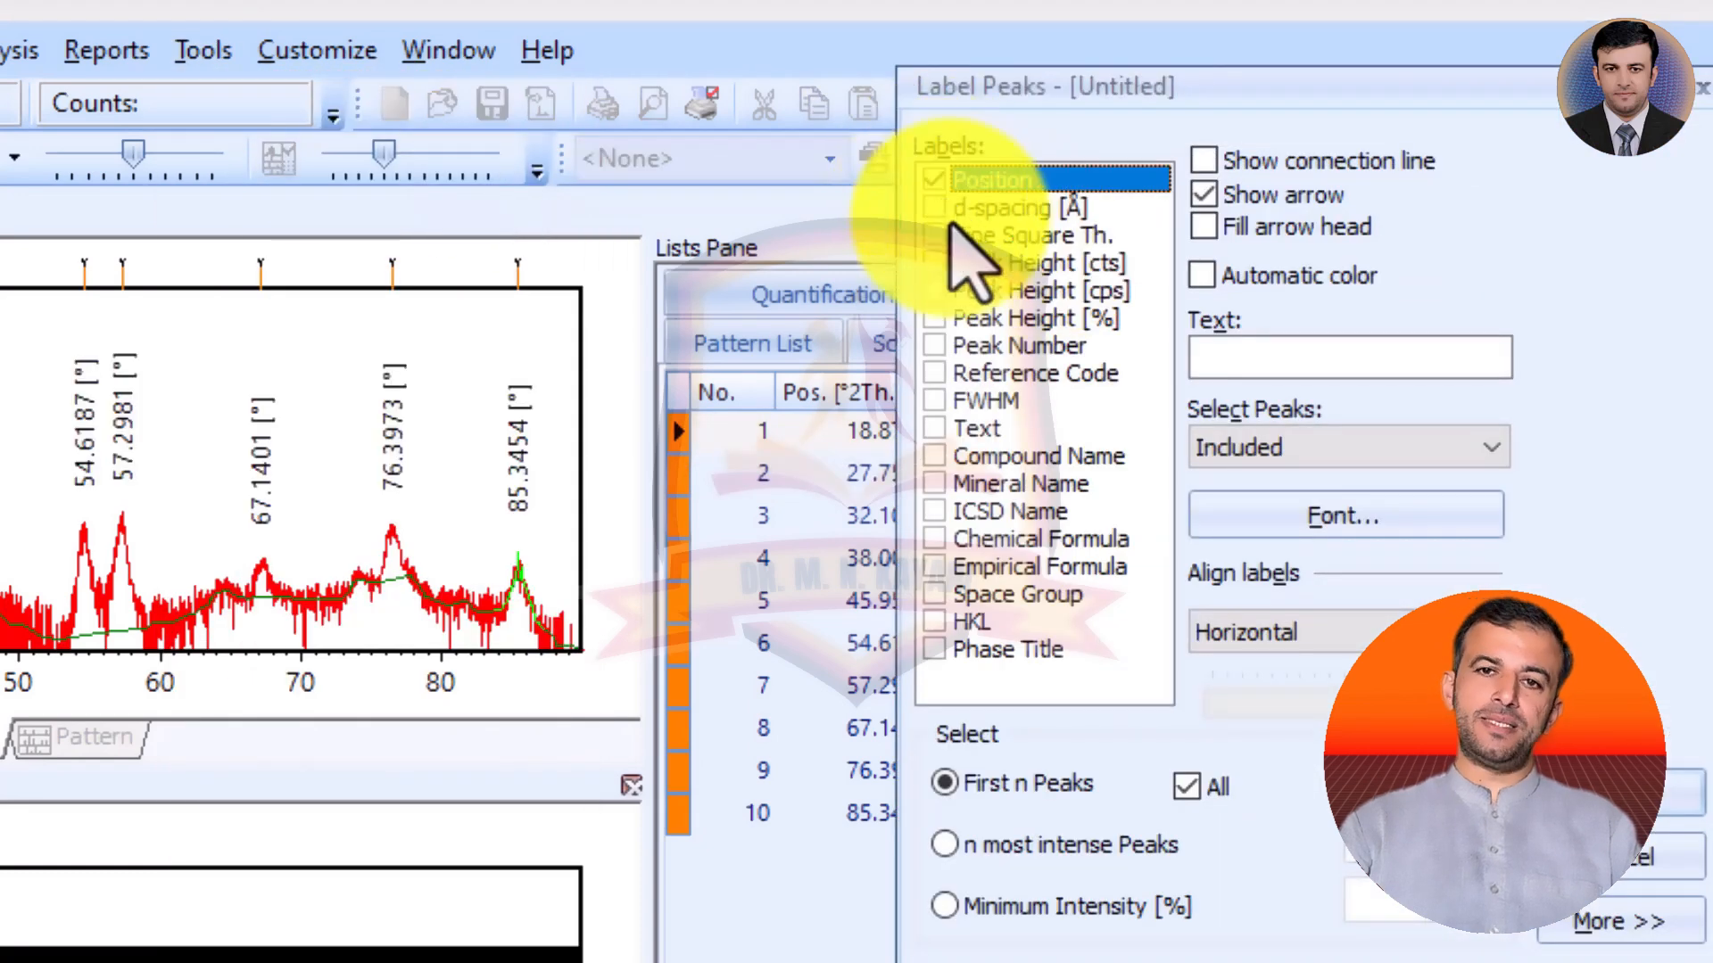
left_click(934, 403)
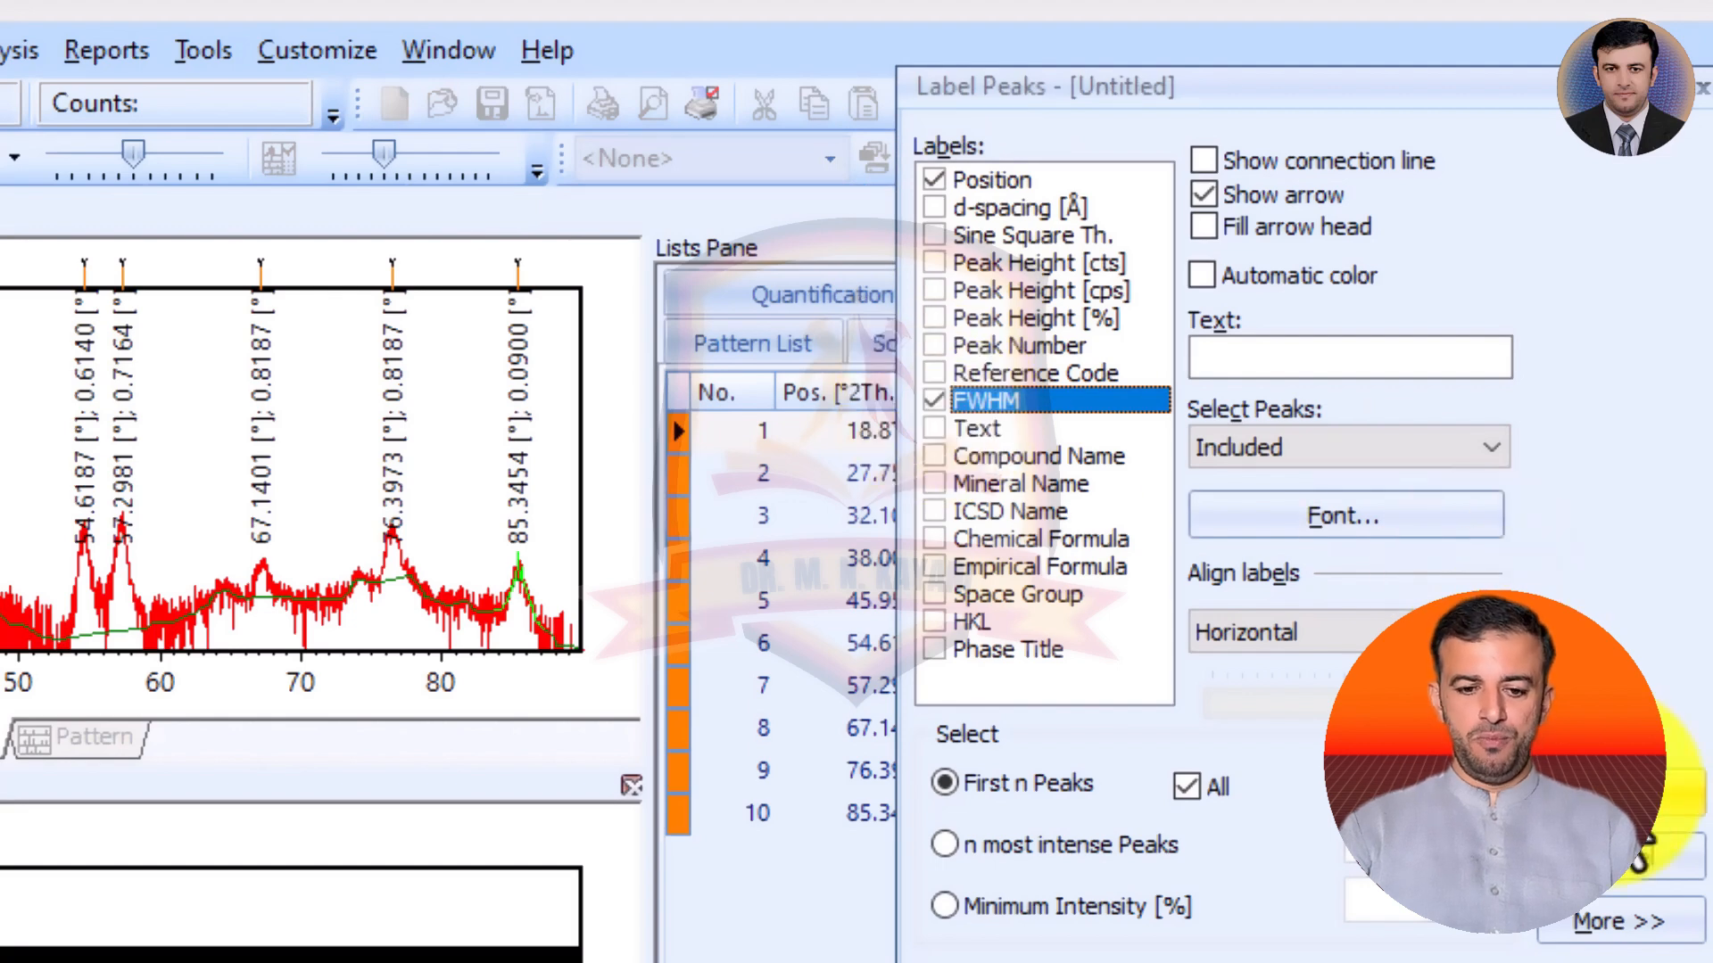
left_click(1606, 796)
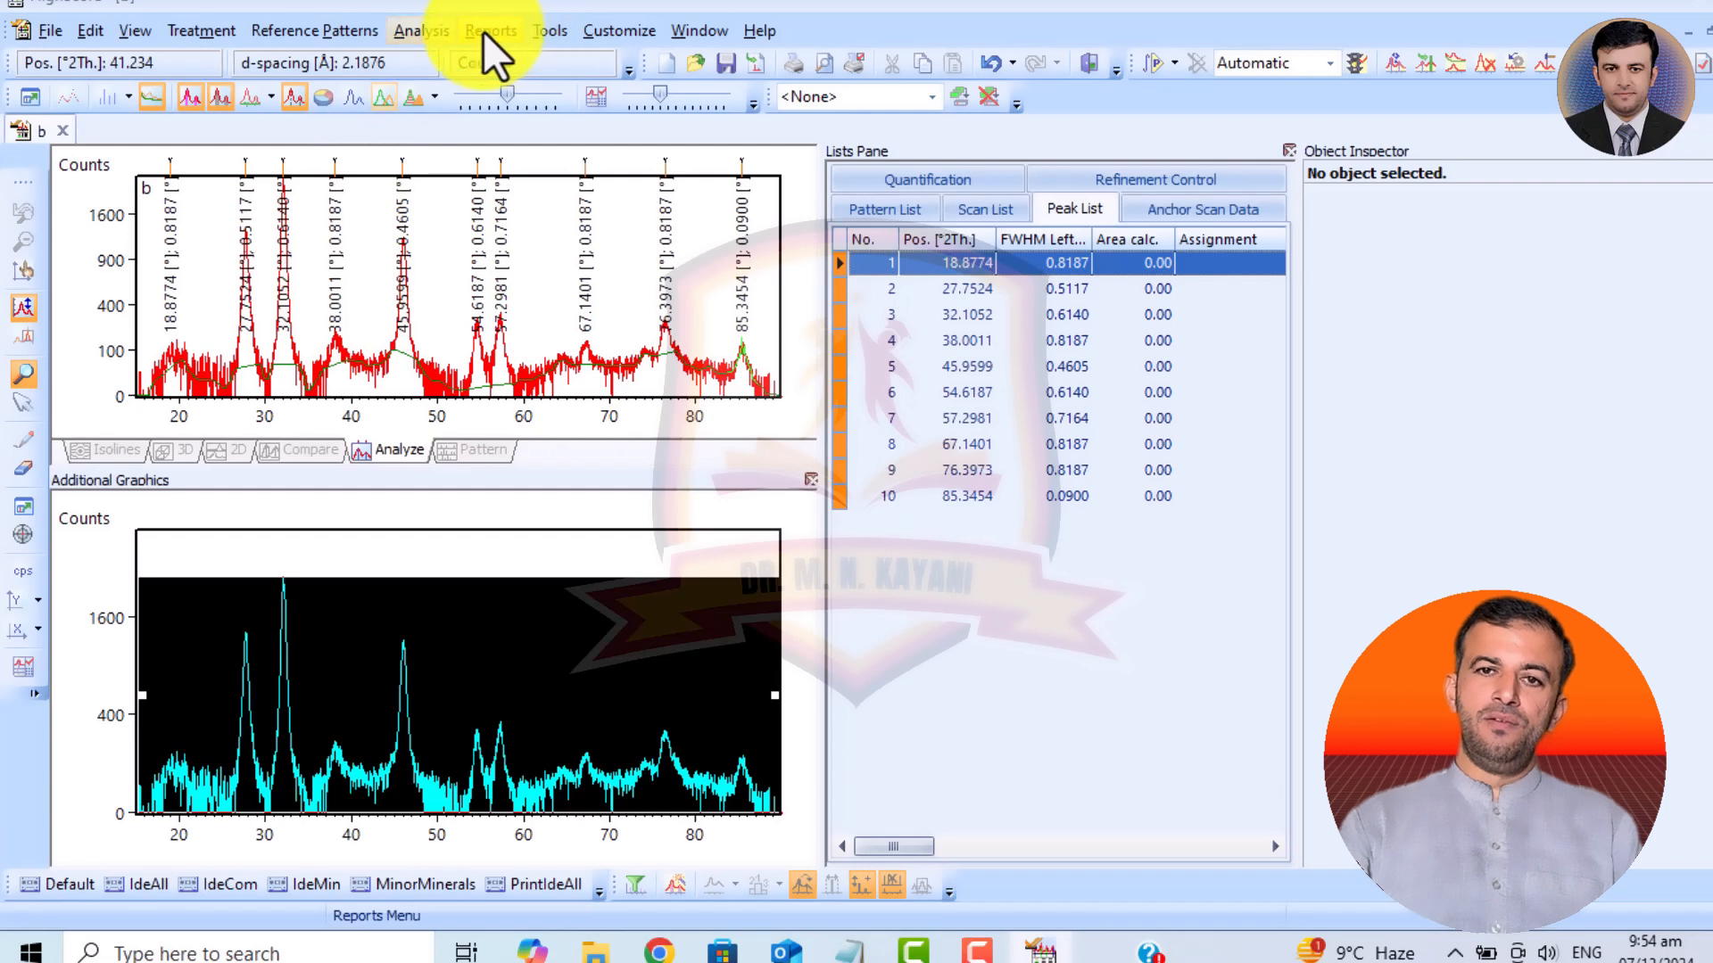
Open the Scherrer Calculator.
left_click(419, 34)
mouse_move(533, 31)
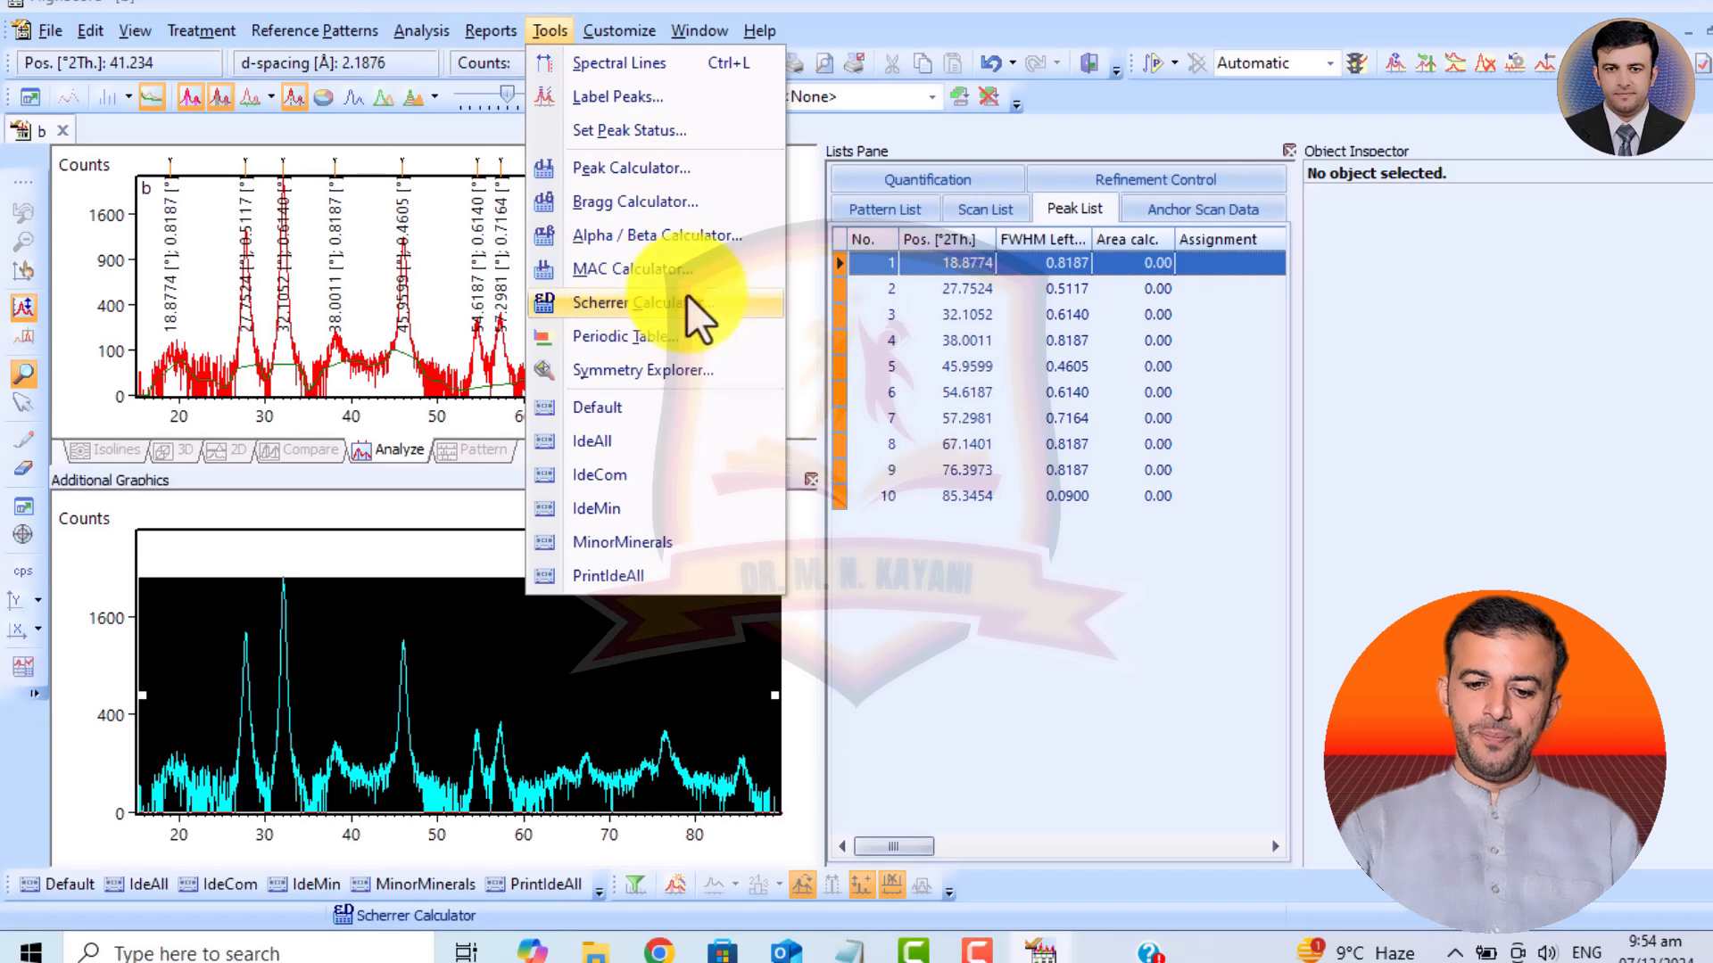
left_click(660, 303)
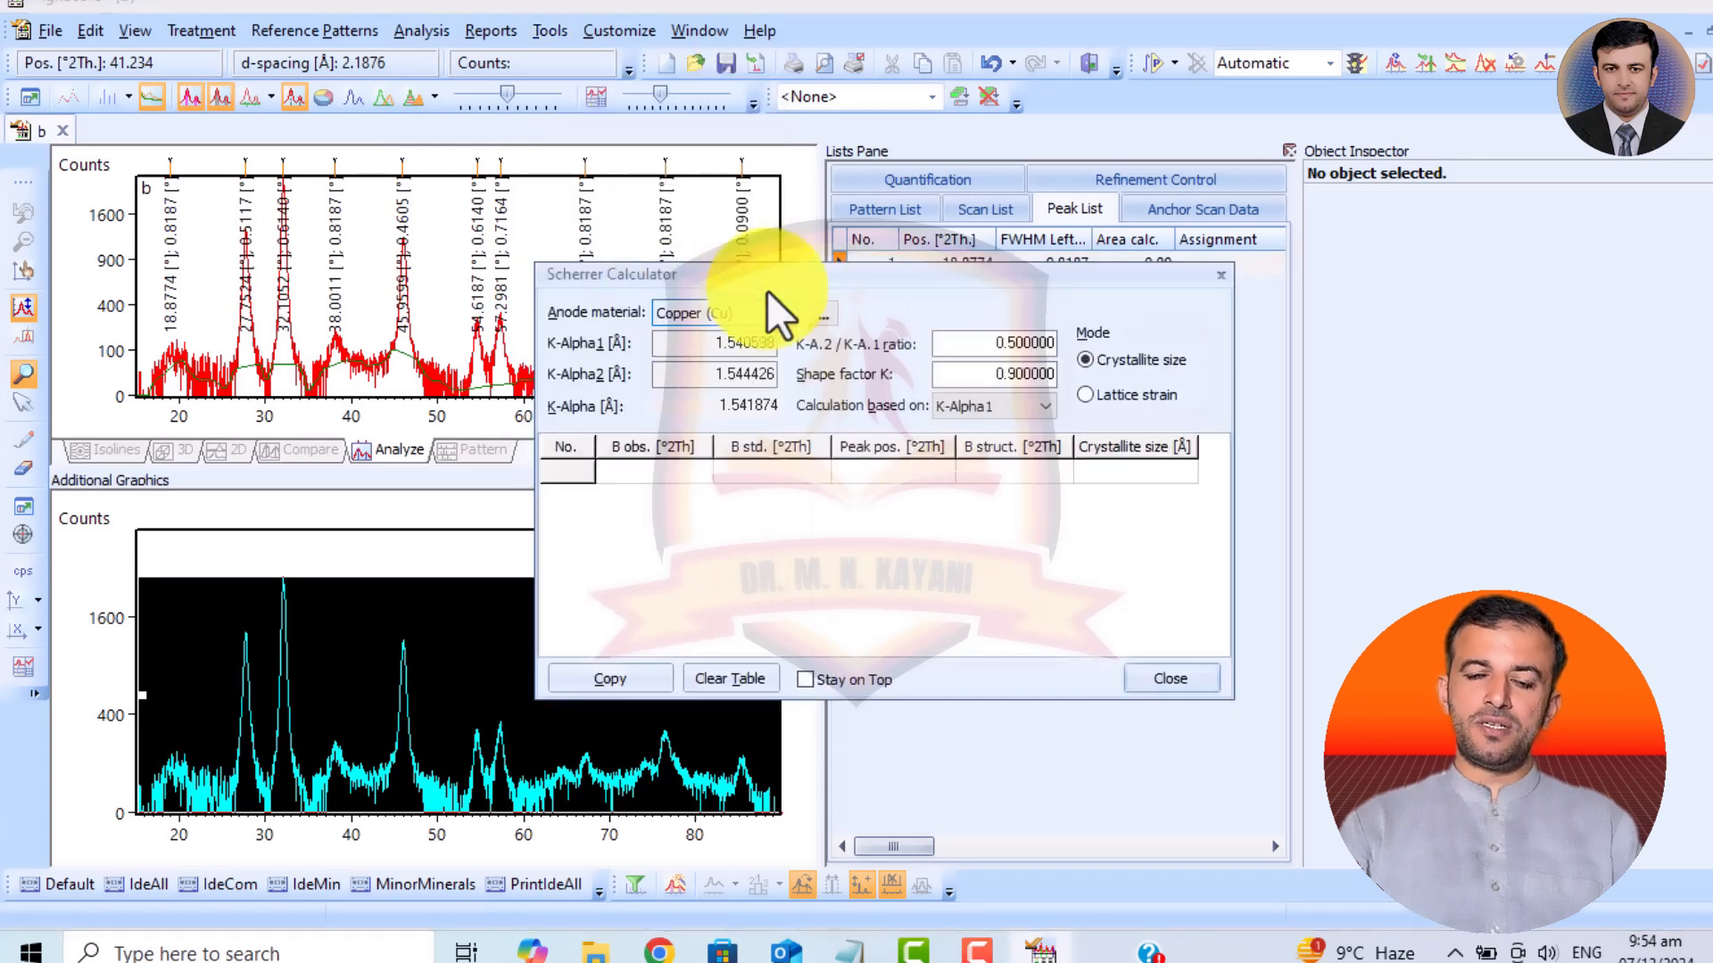
Switch the Scherrer Calculator to Lattice strain mode and return it to Crystallite size mode.
left_click(1105, 394)
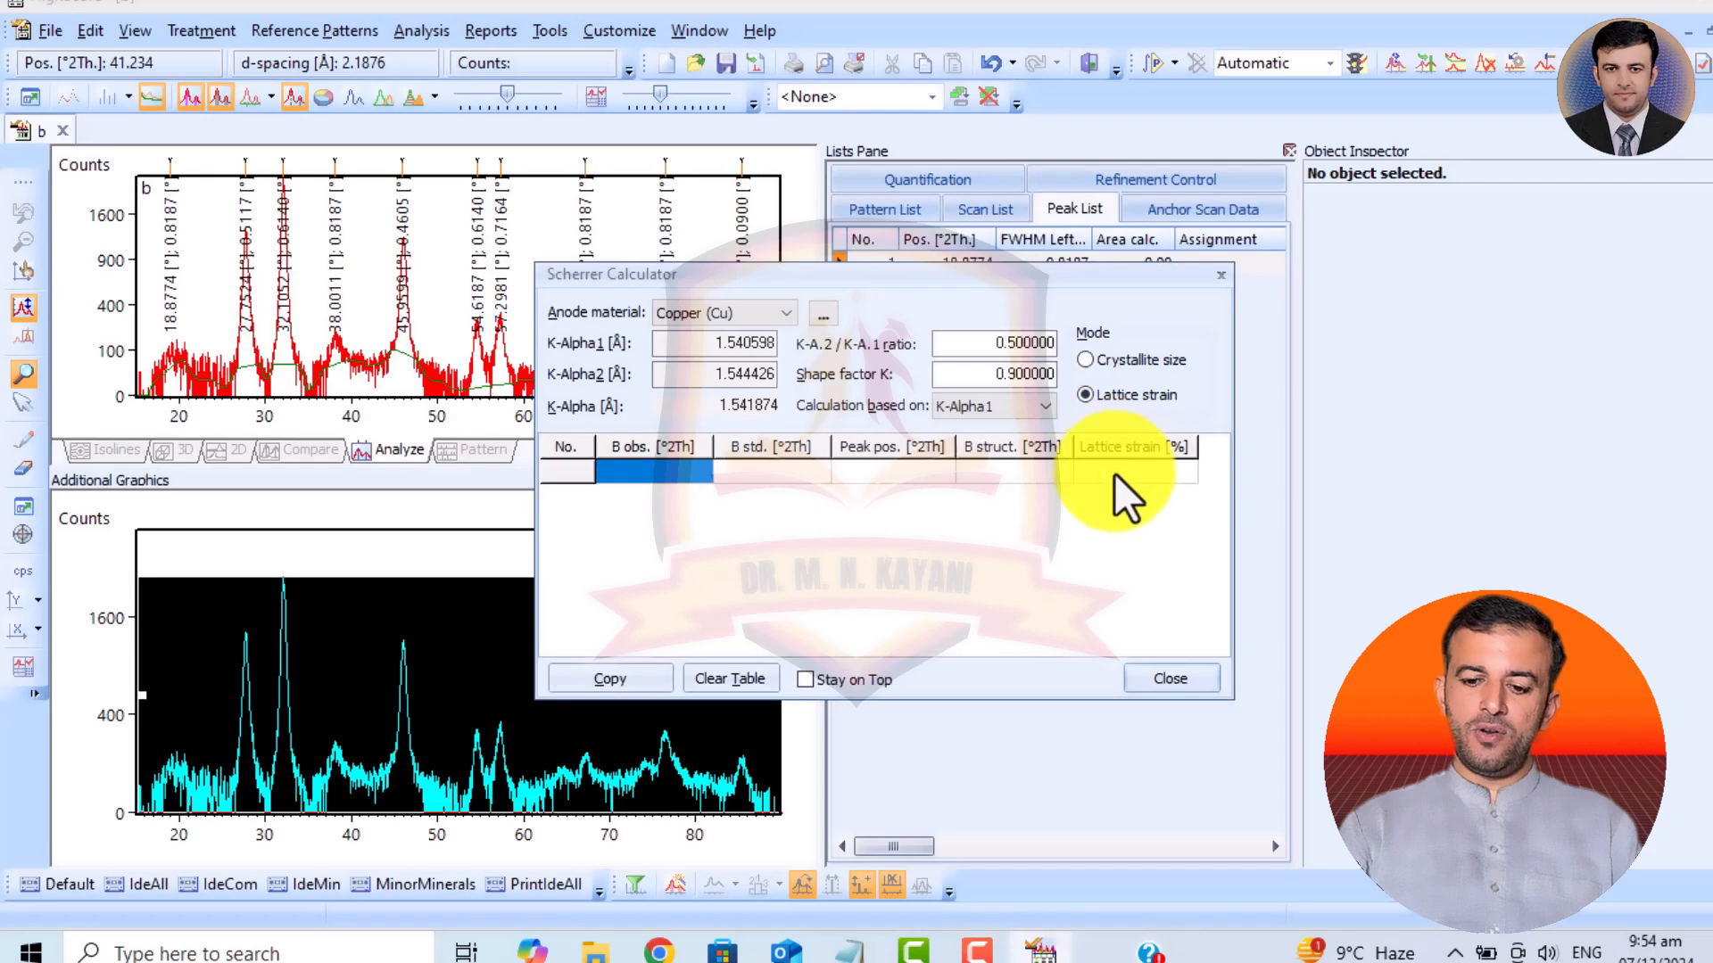
left_click(1115, 473)
left_click(1106, 355)
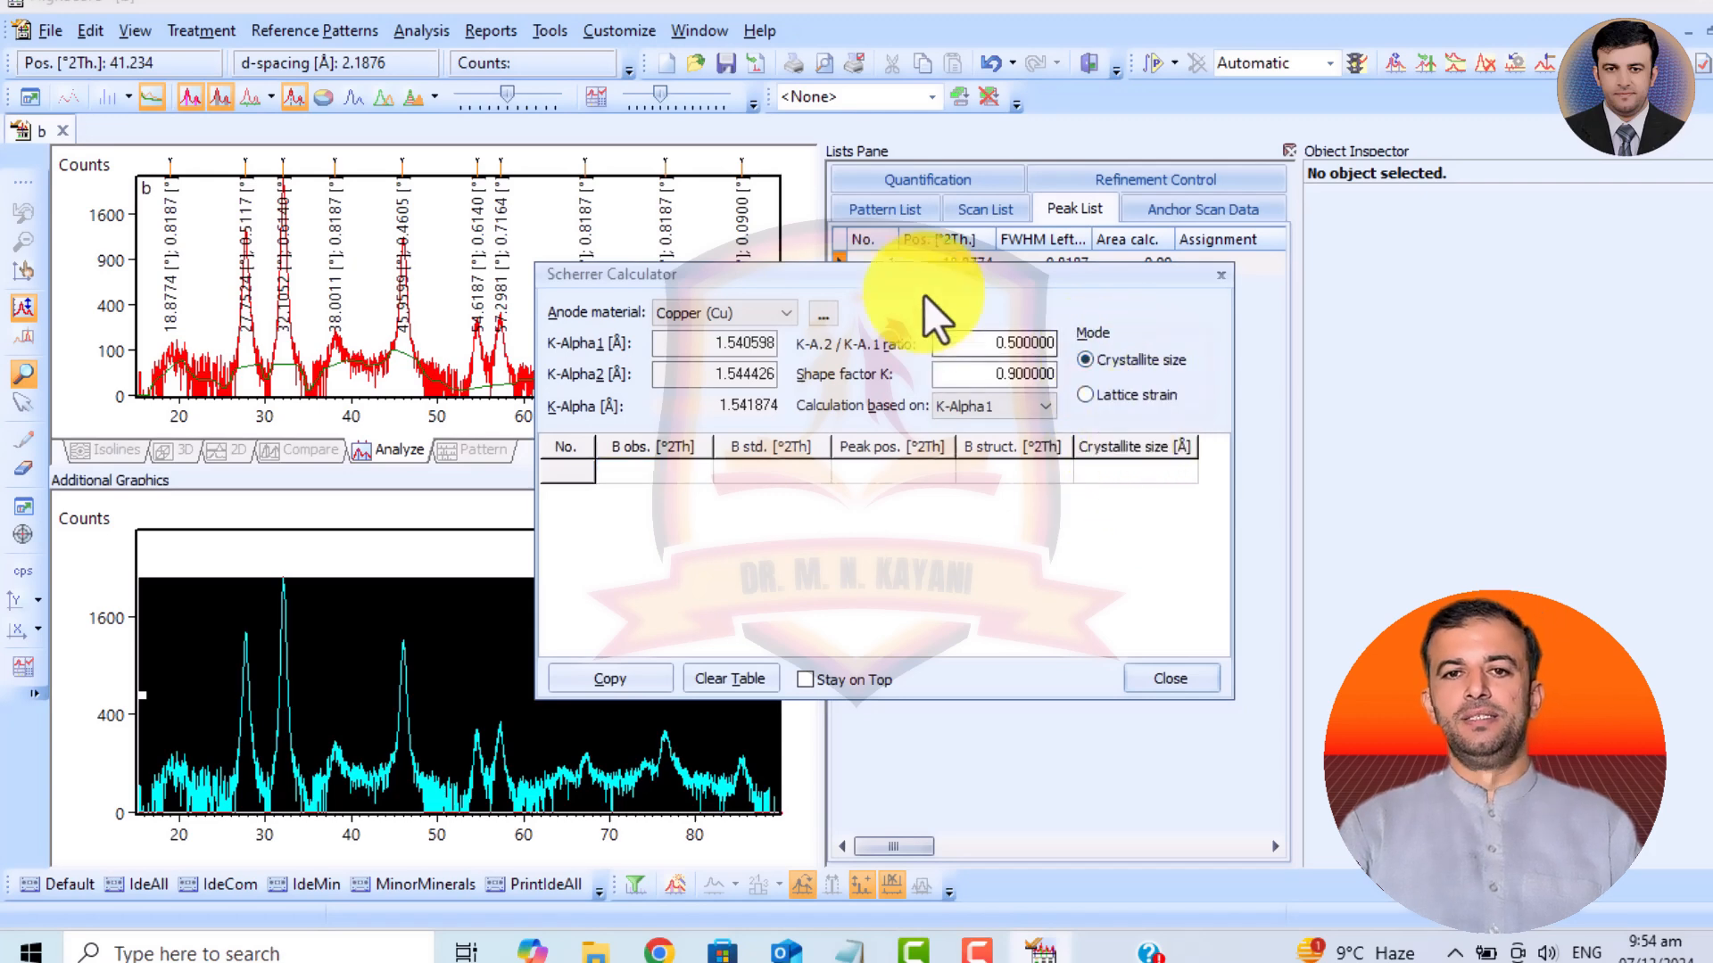
Move the Scherrer Calculator clear of the labelled diffractogram and choose Copper (Cu) as the anode material.
left_click_drag(918, 275, 1211, 164)
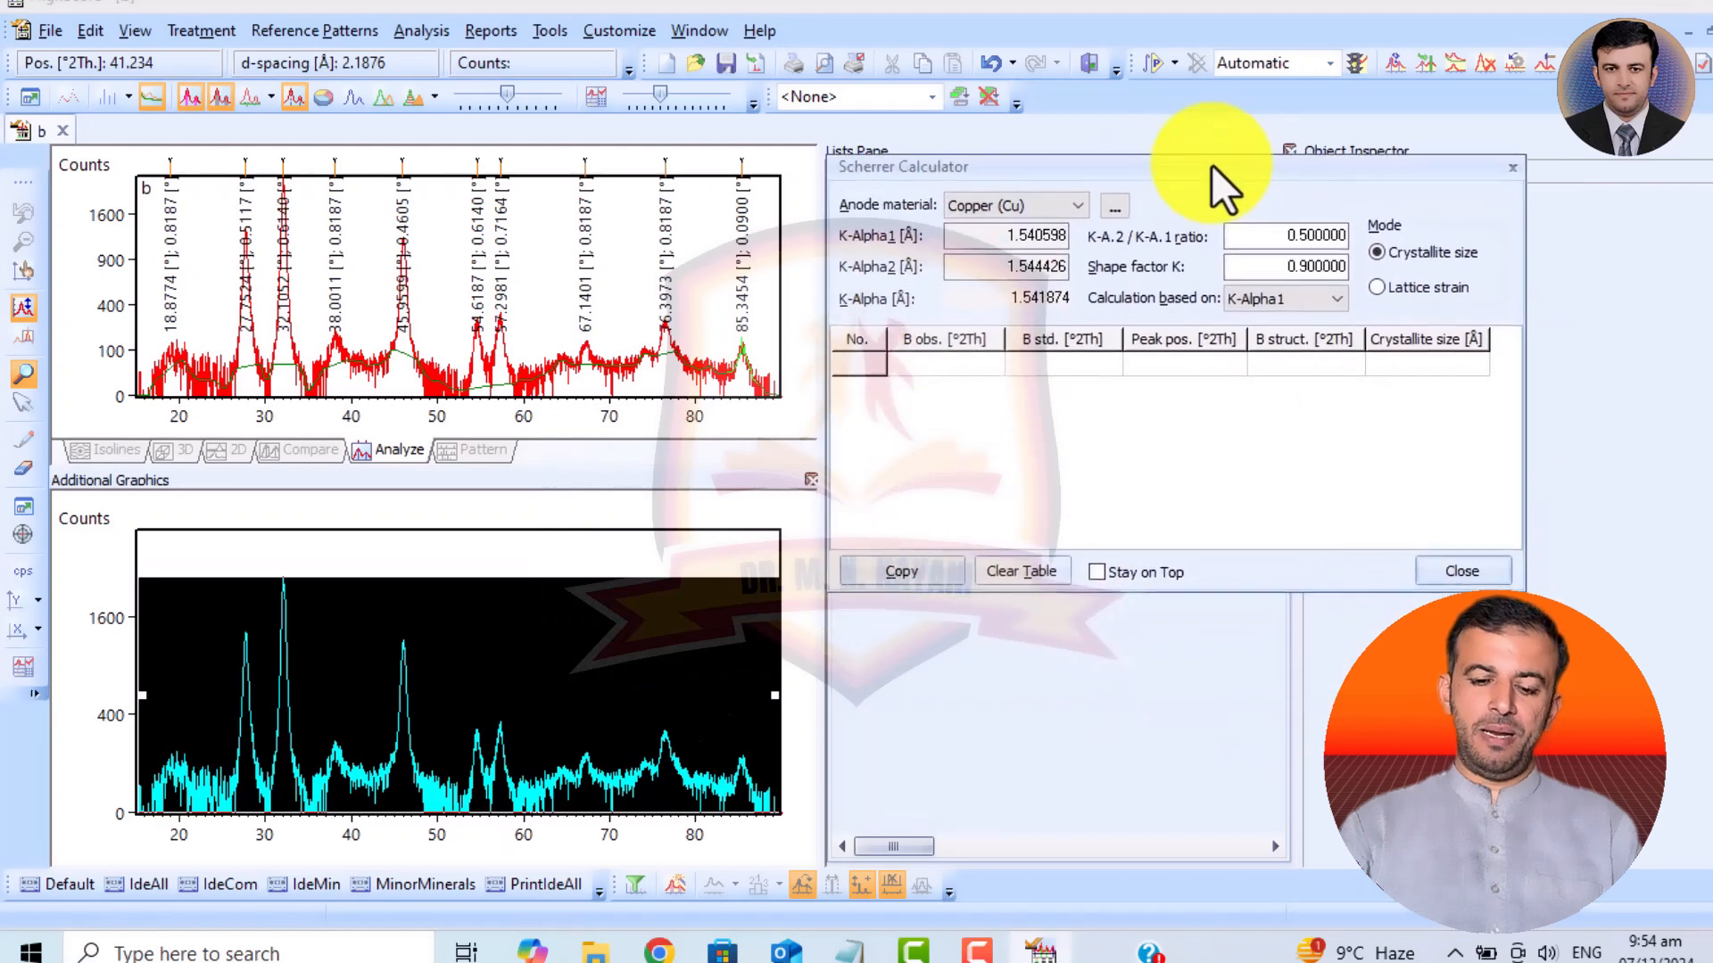
left_click(1035, 201)
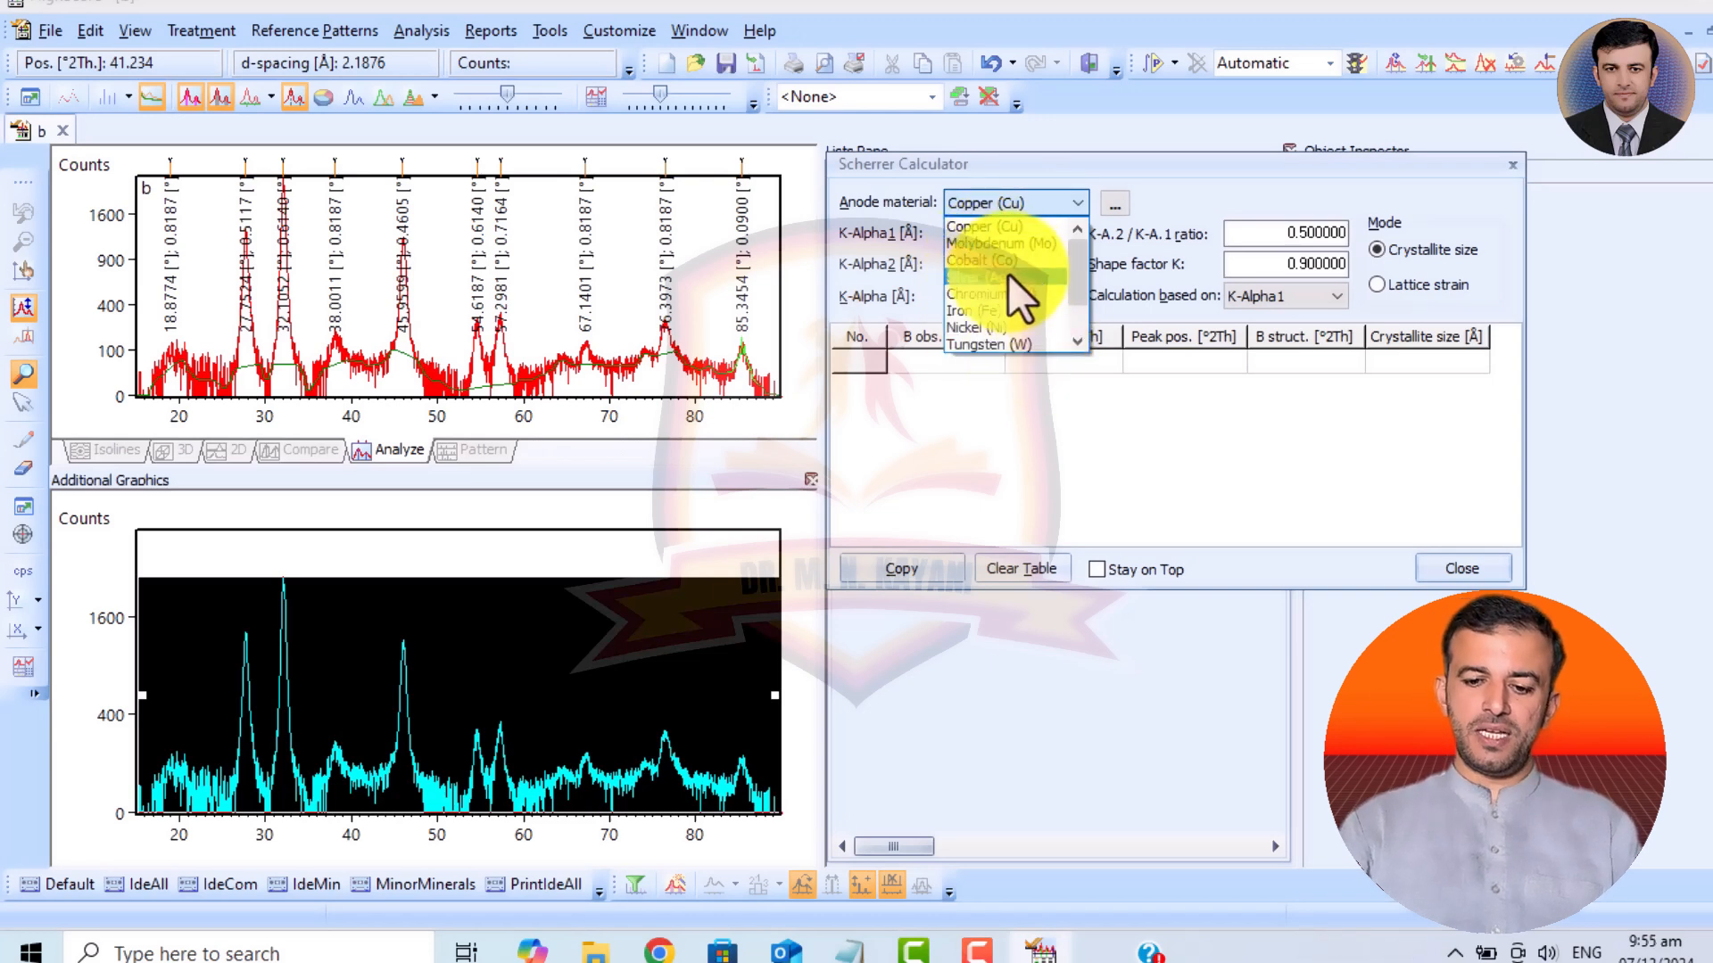
left_click(999, 229)
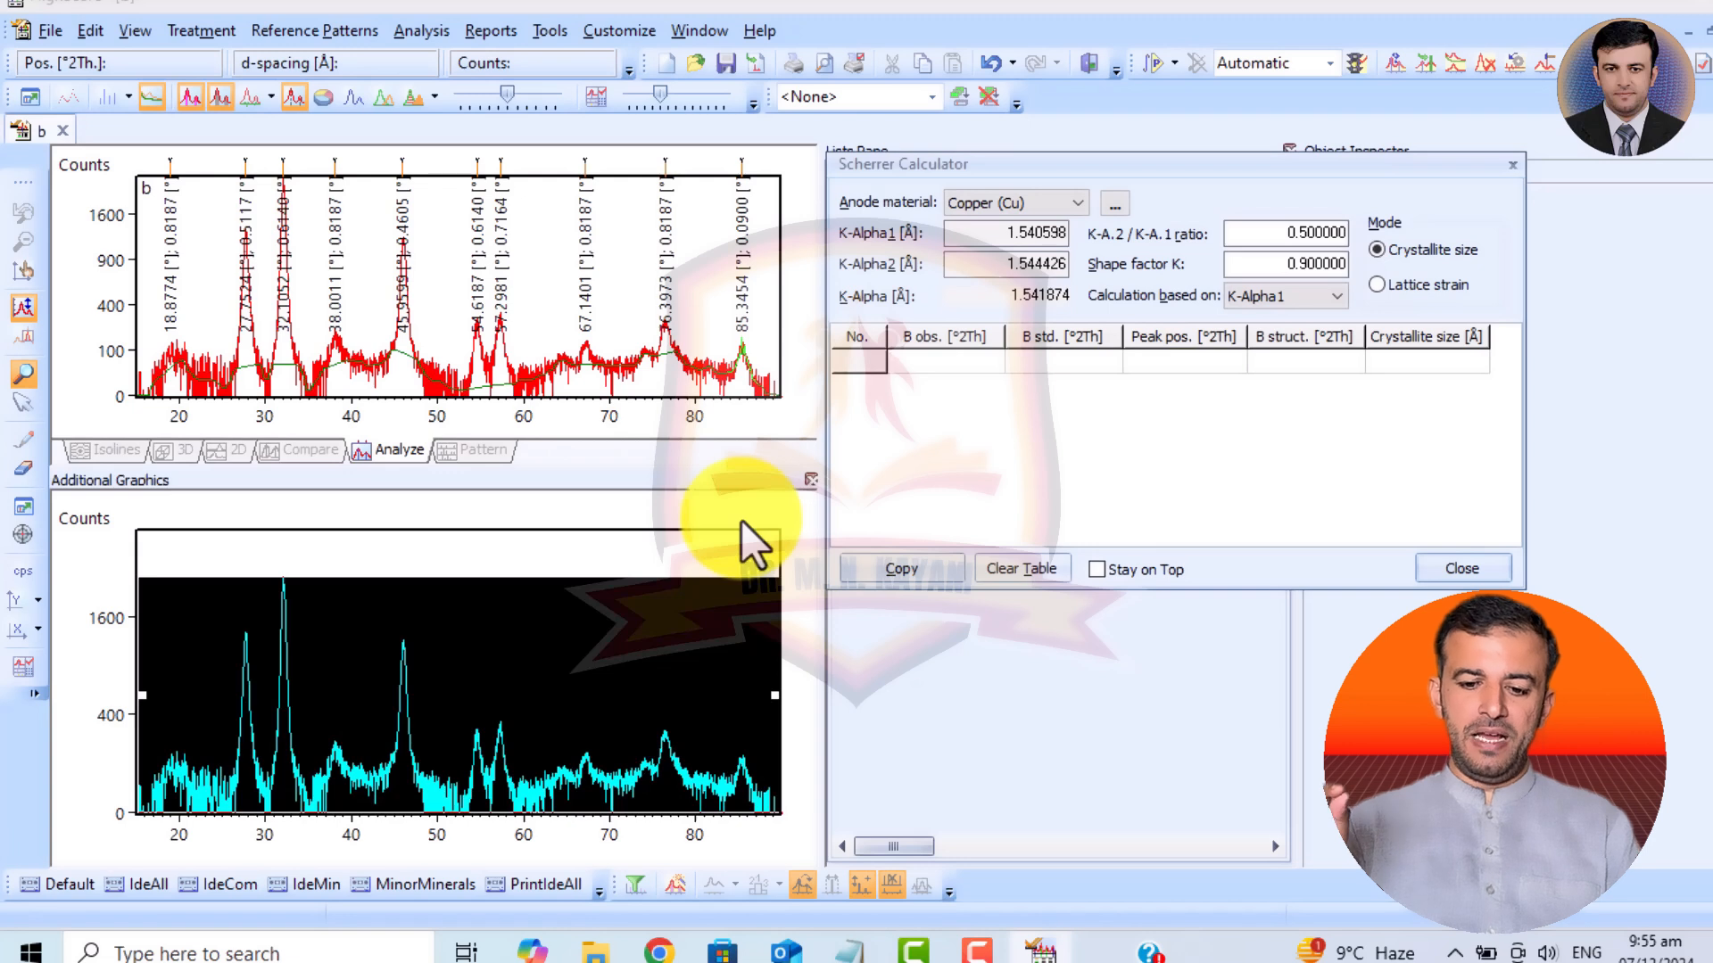
Calculate the first peak's crystallite size from B obs. 0.8187, B std. 0.008 and peak position 18.870 °2Th.
type("0.81")
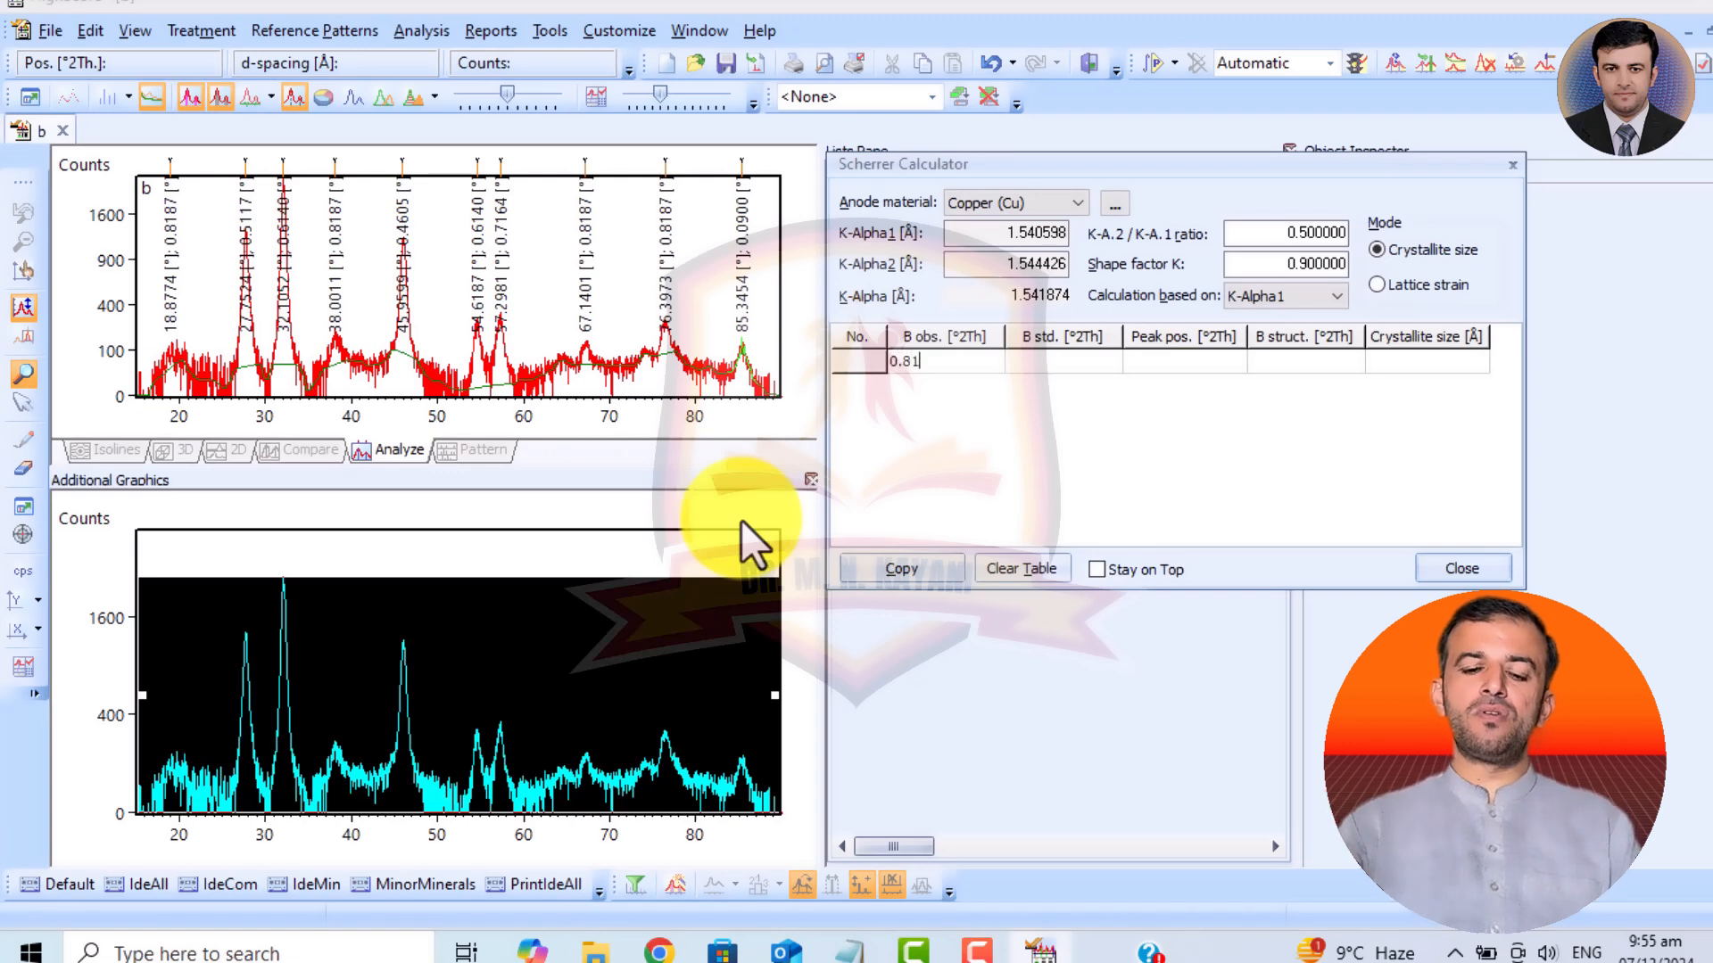
type("87")
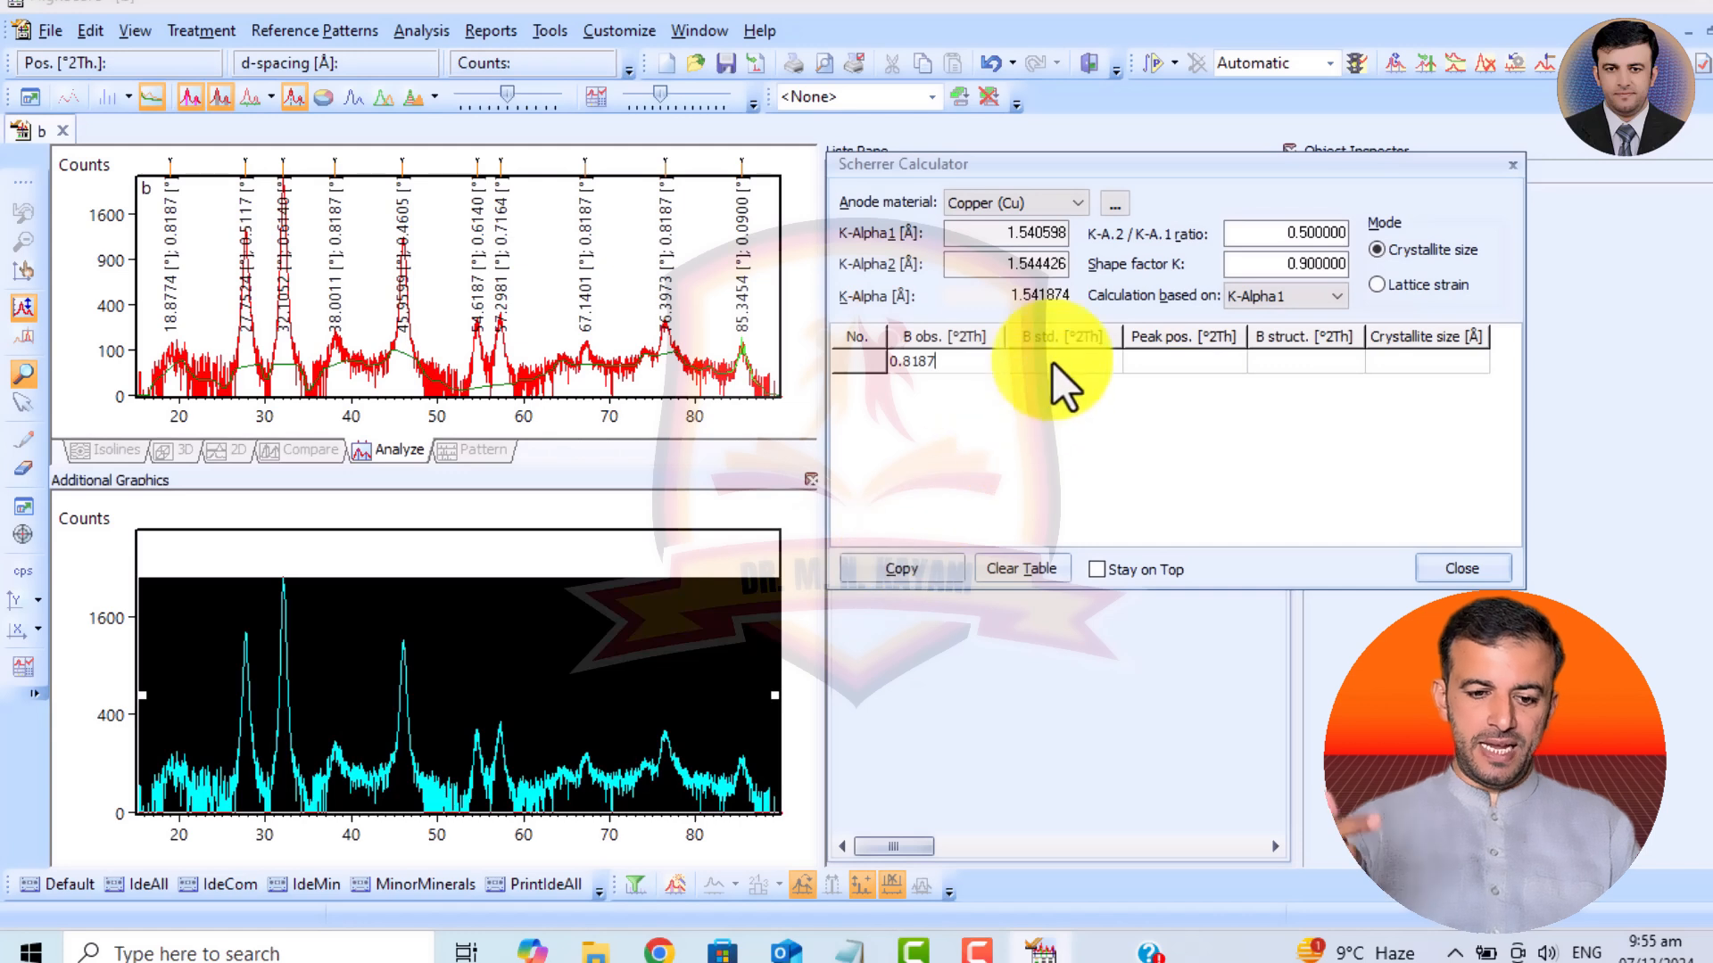
left_click(1052, 361)
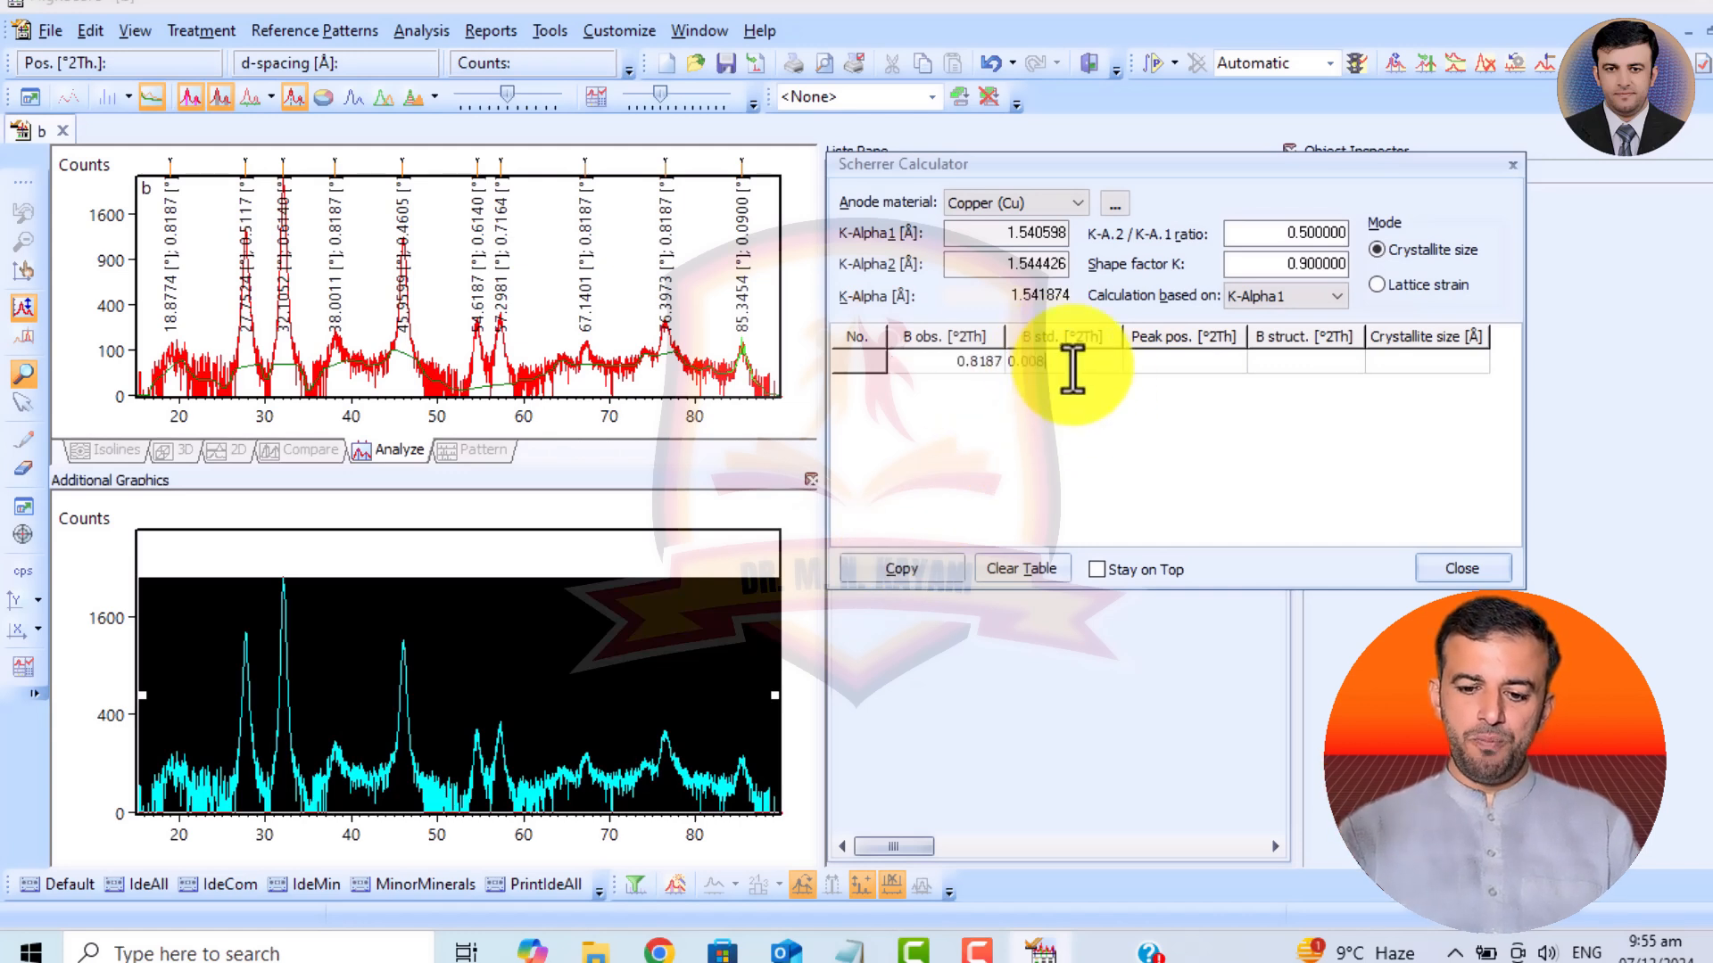
left_click(1170, 367)
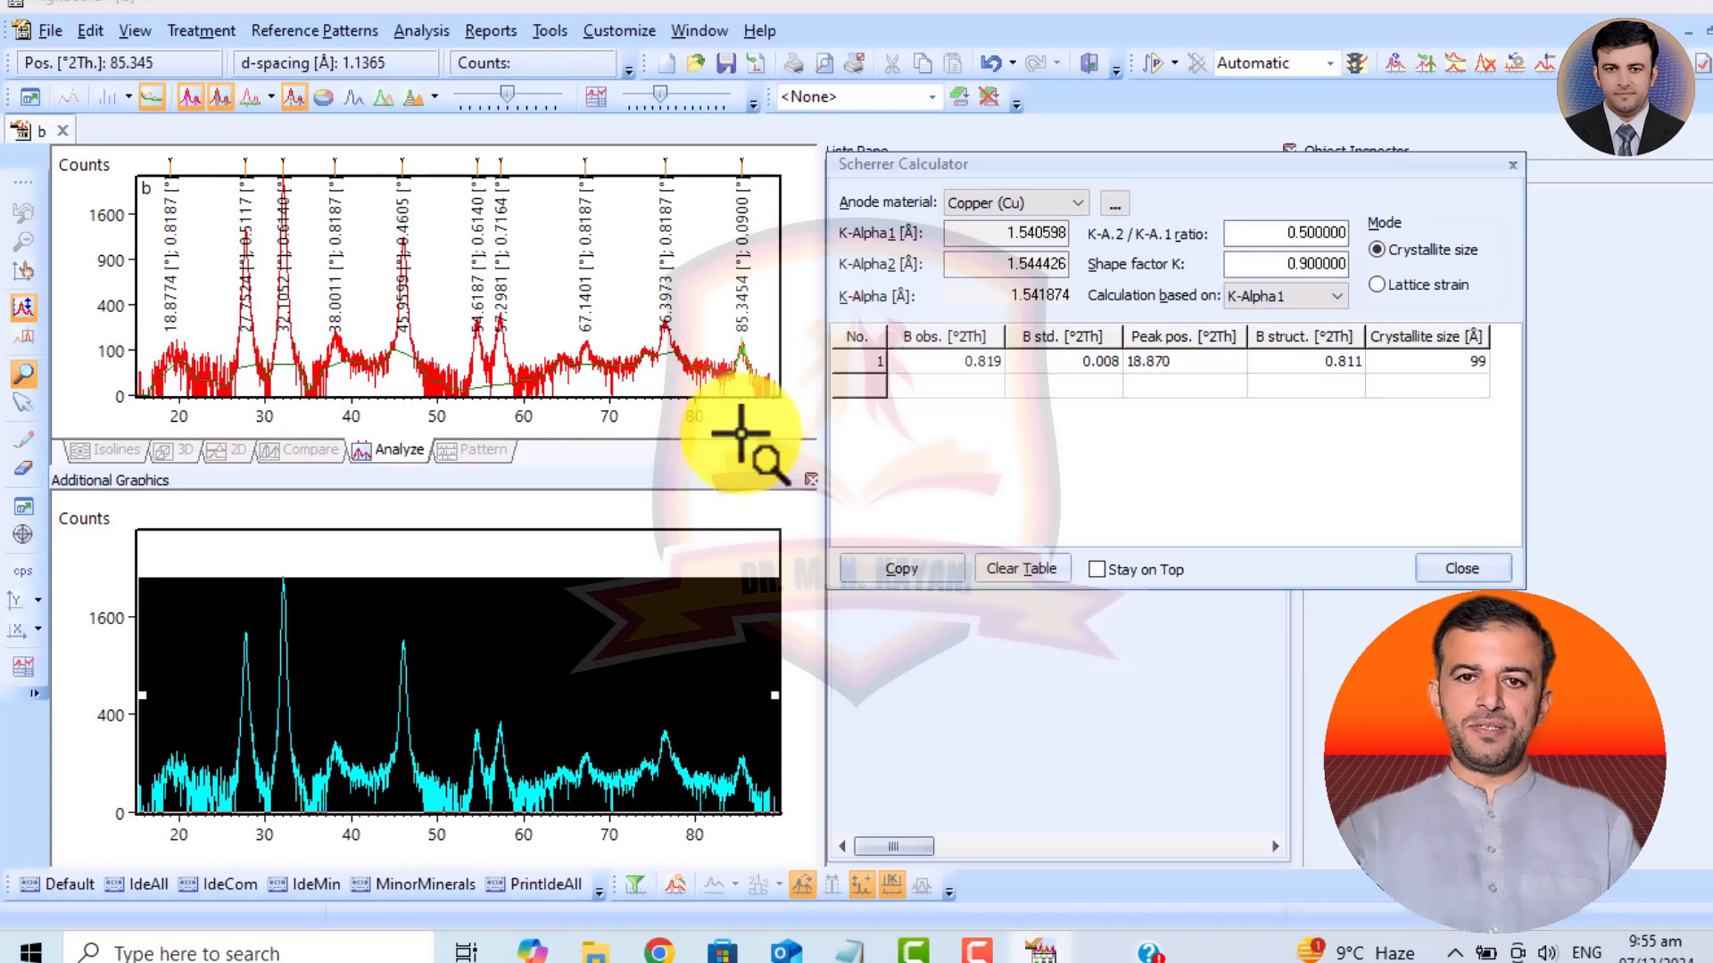
left_click(1470, 360)
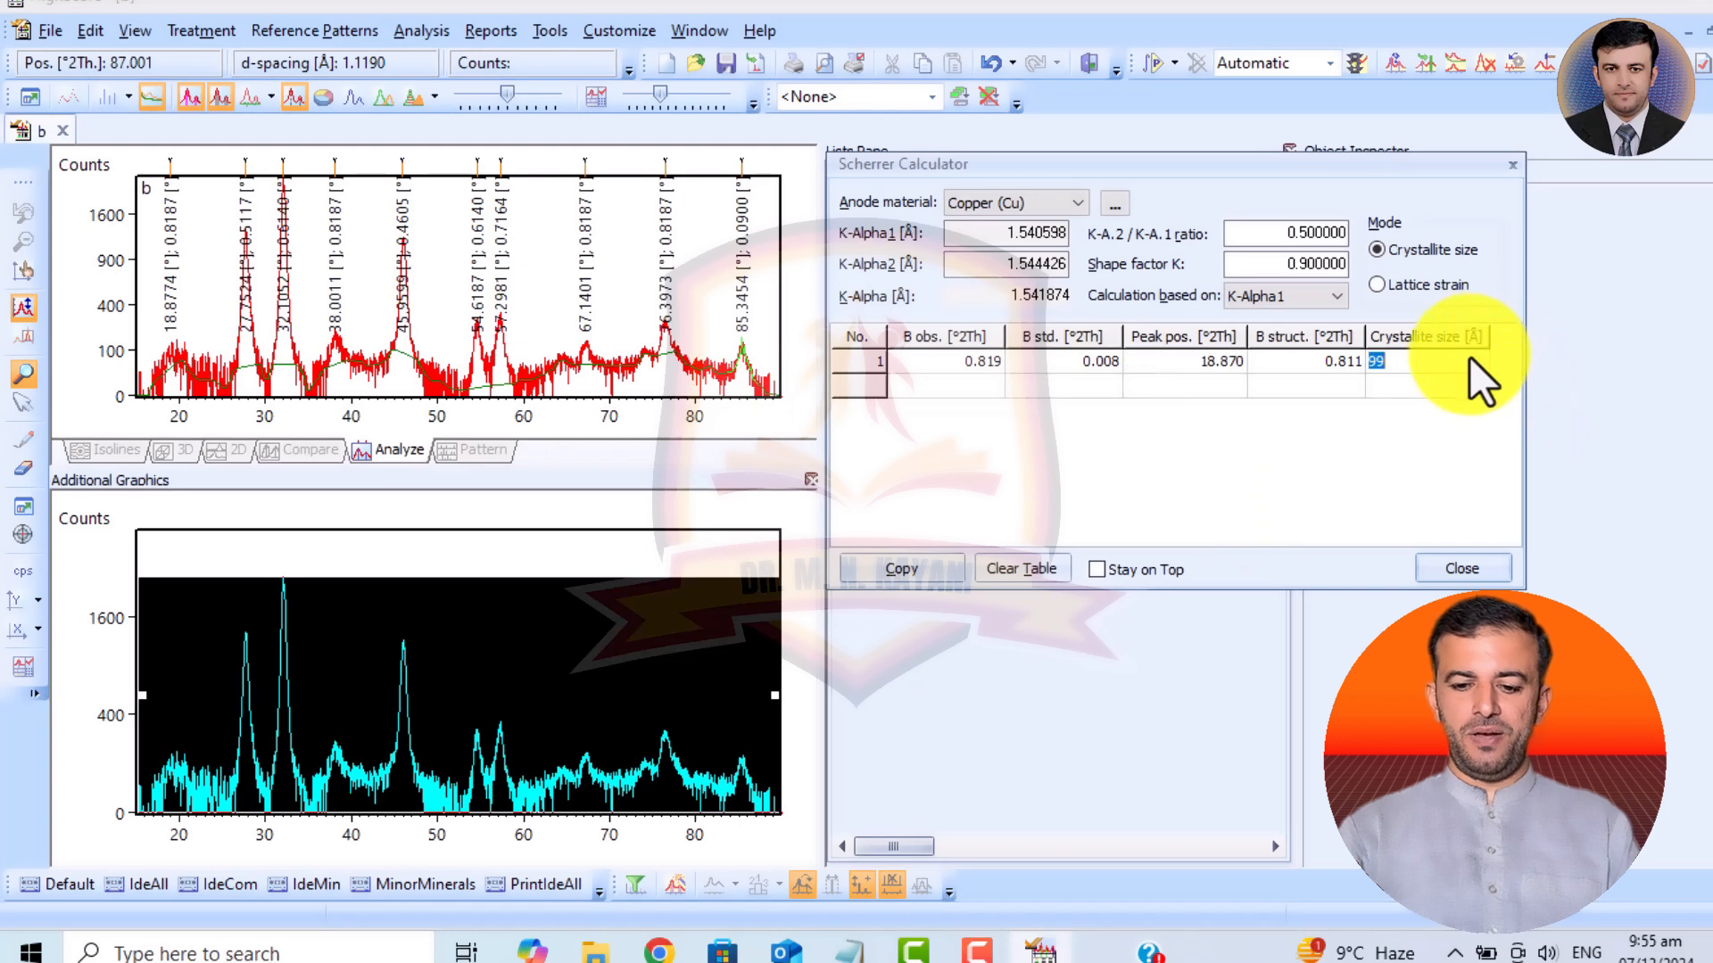
left_click(1467, 363)
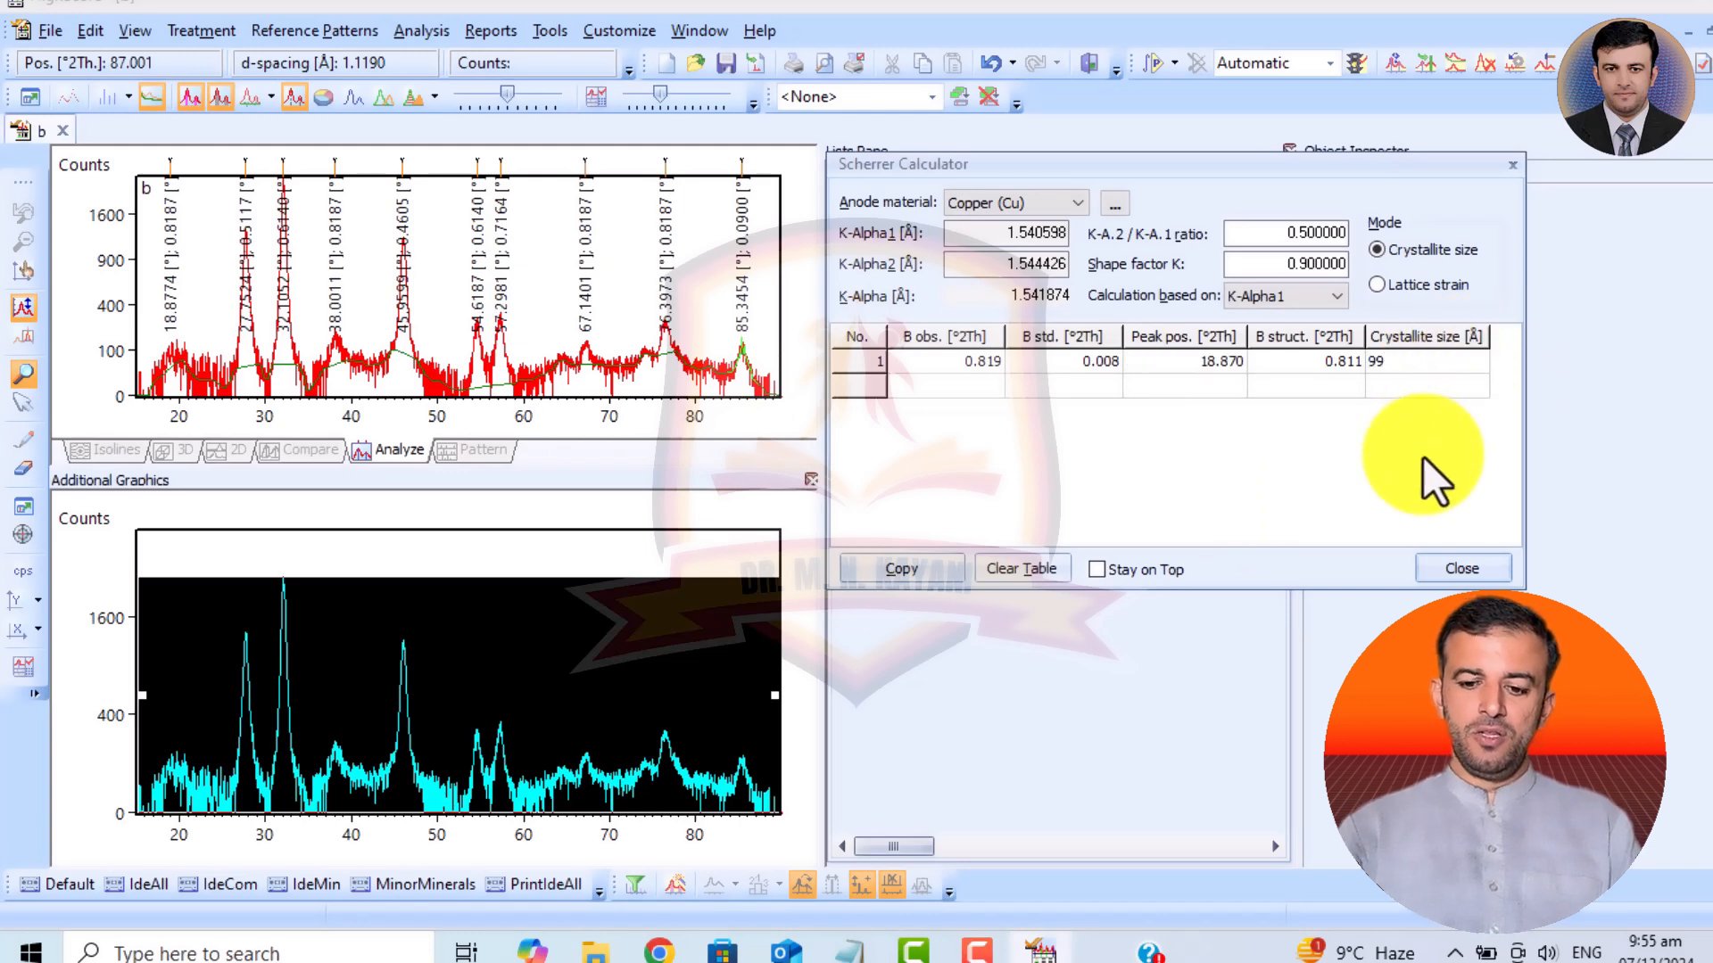
Add the second peak to the Scherrer table with B obs. 0.511, B std. 0.008 and peak position 27.75 °2Th.
left_click(954, 387)
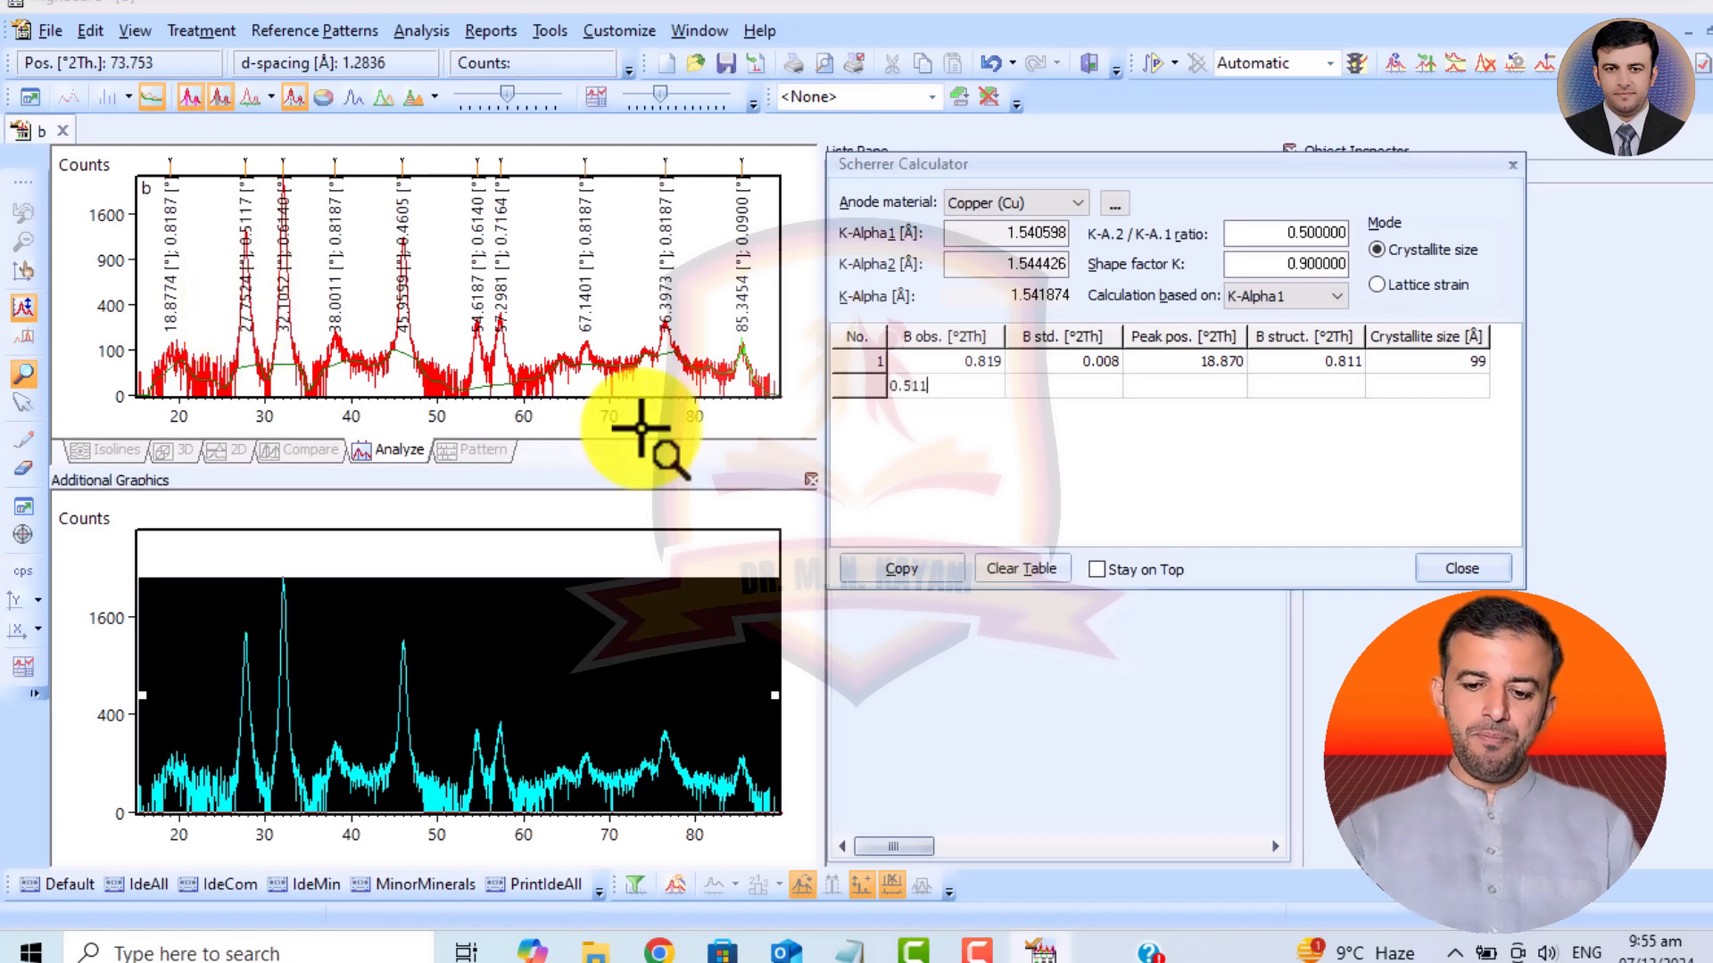
key("Return")
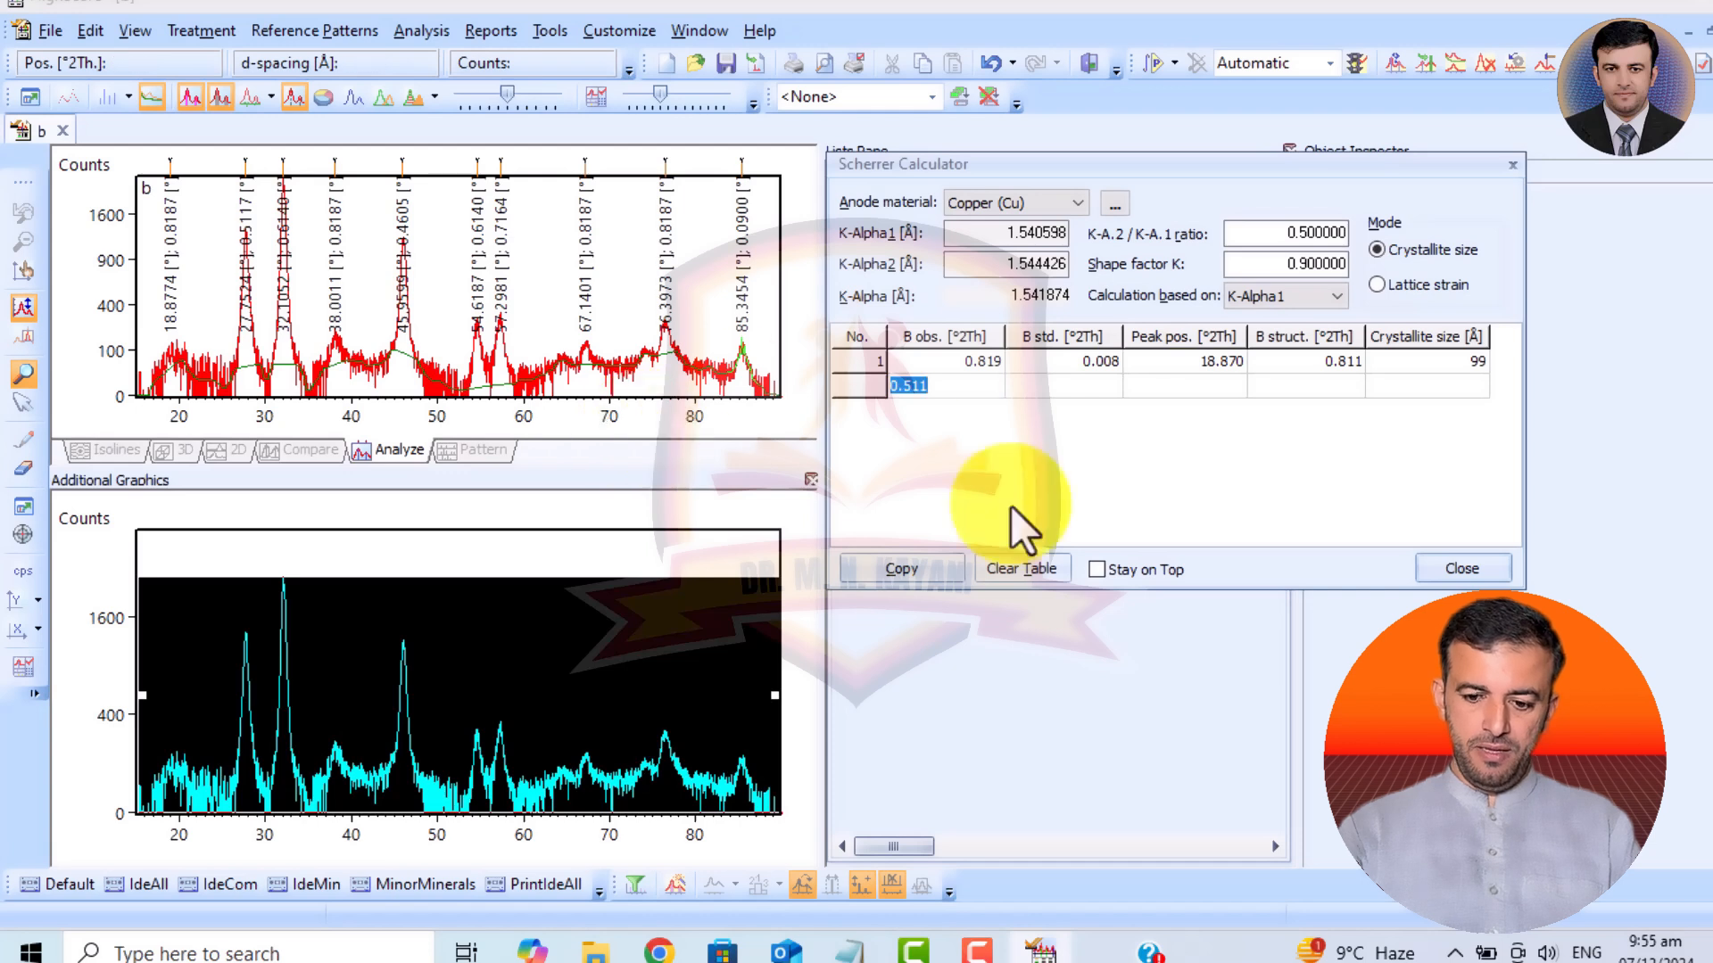
left_click(1054, 387)
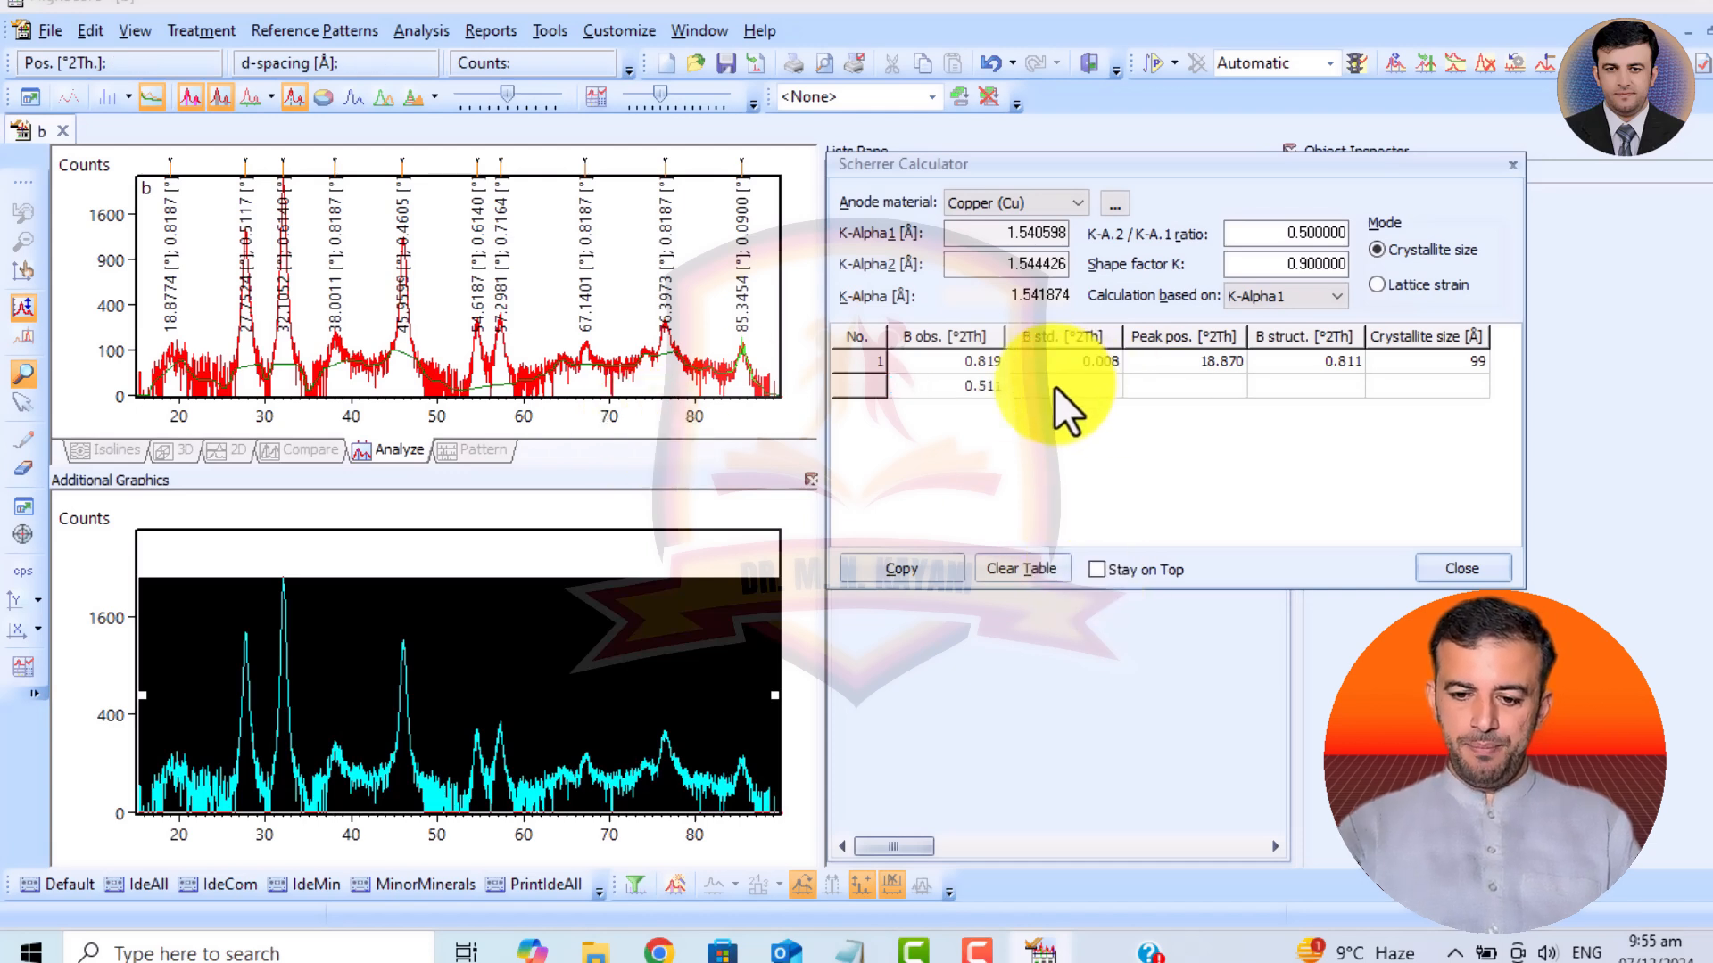
type("0.00")
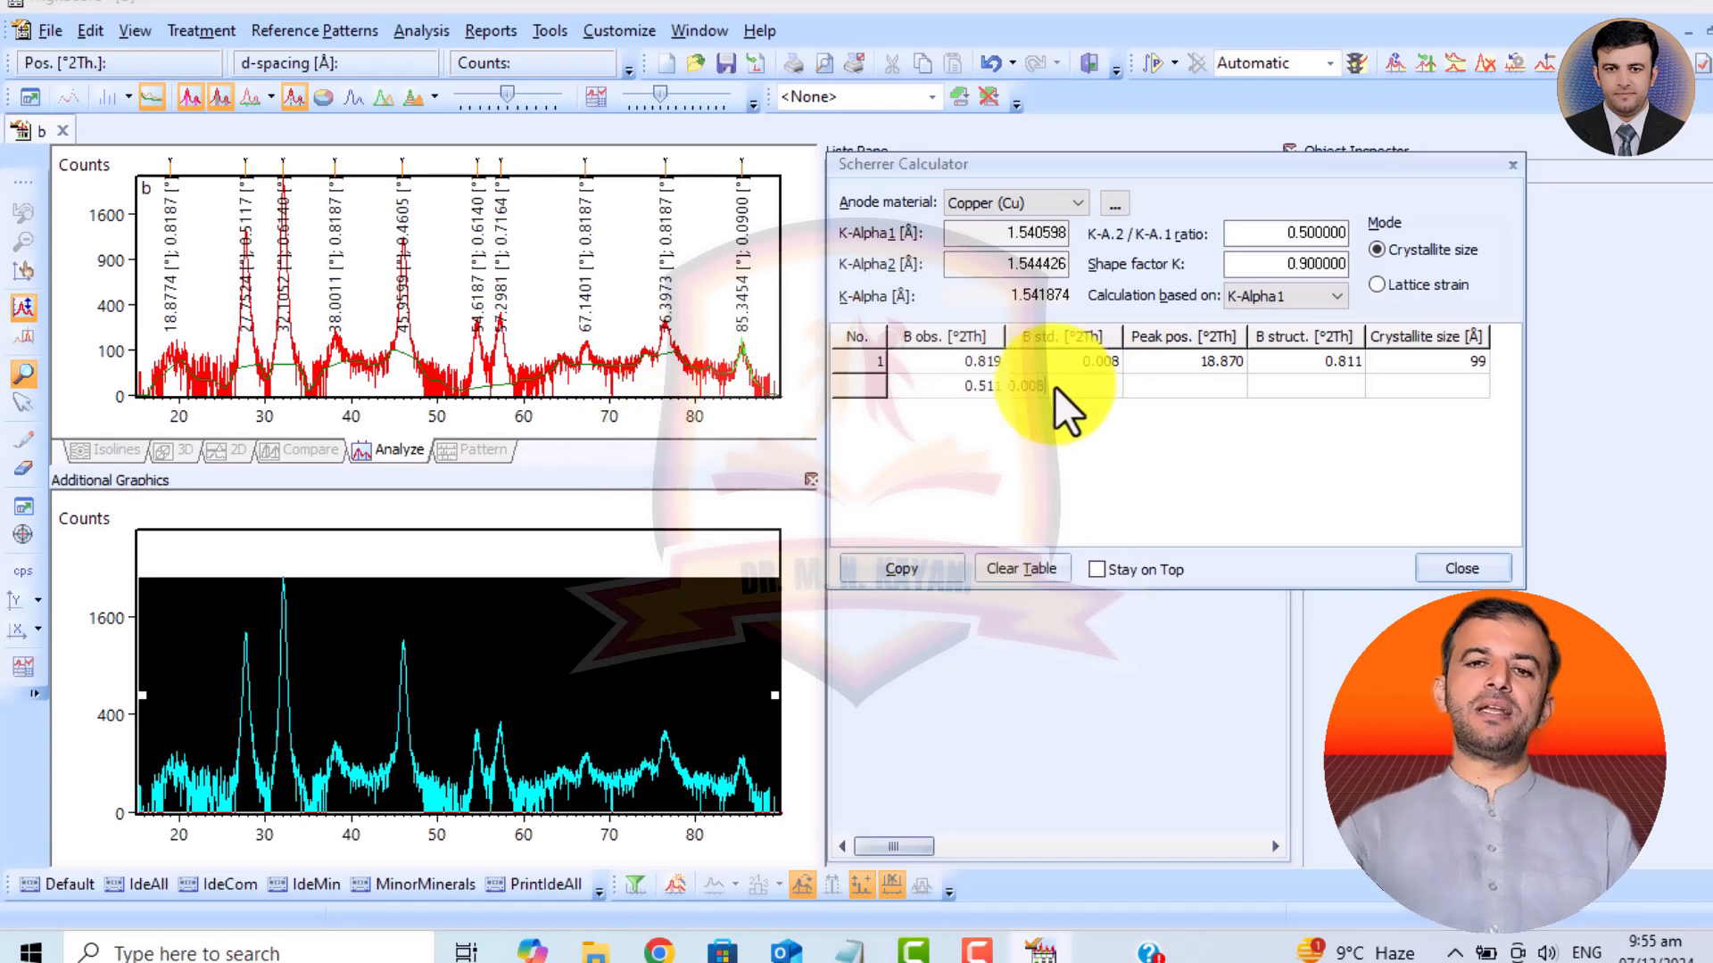
type("8")
left_click(1201, 392)
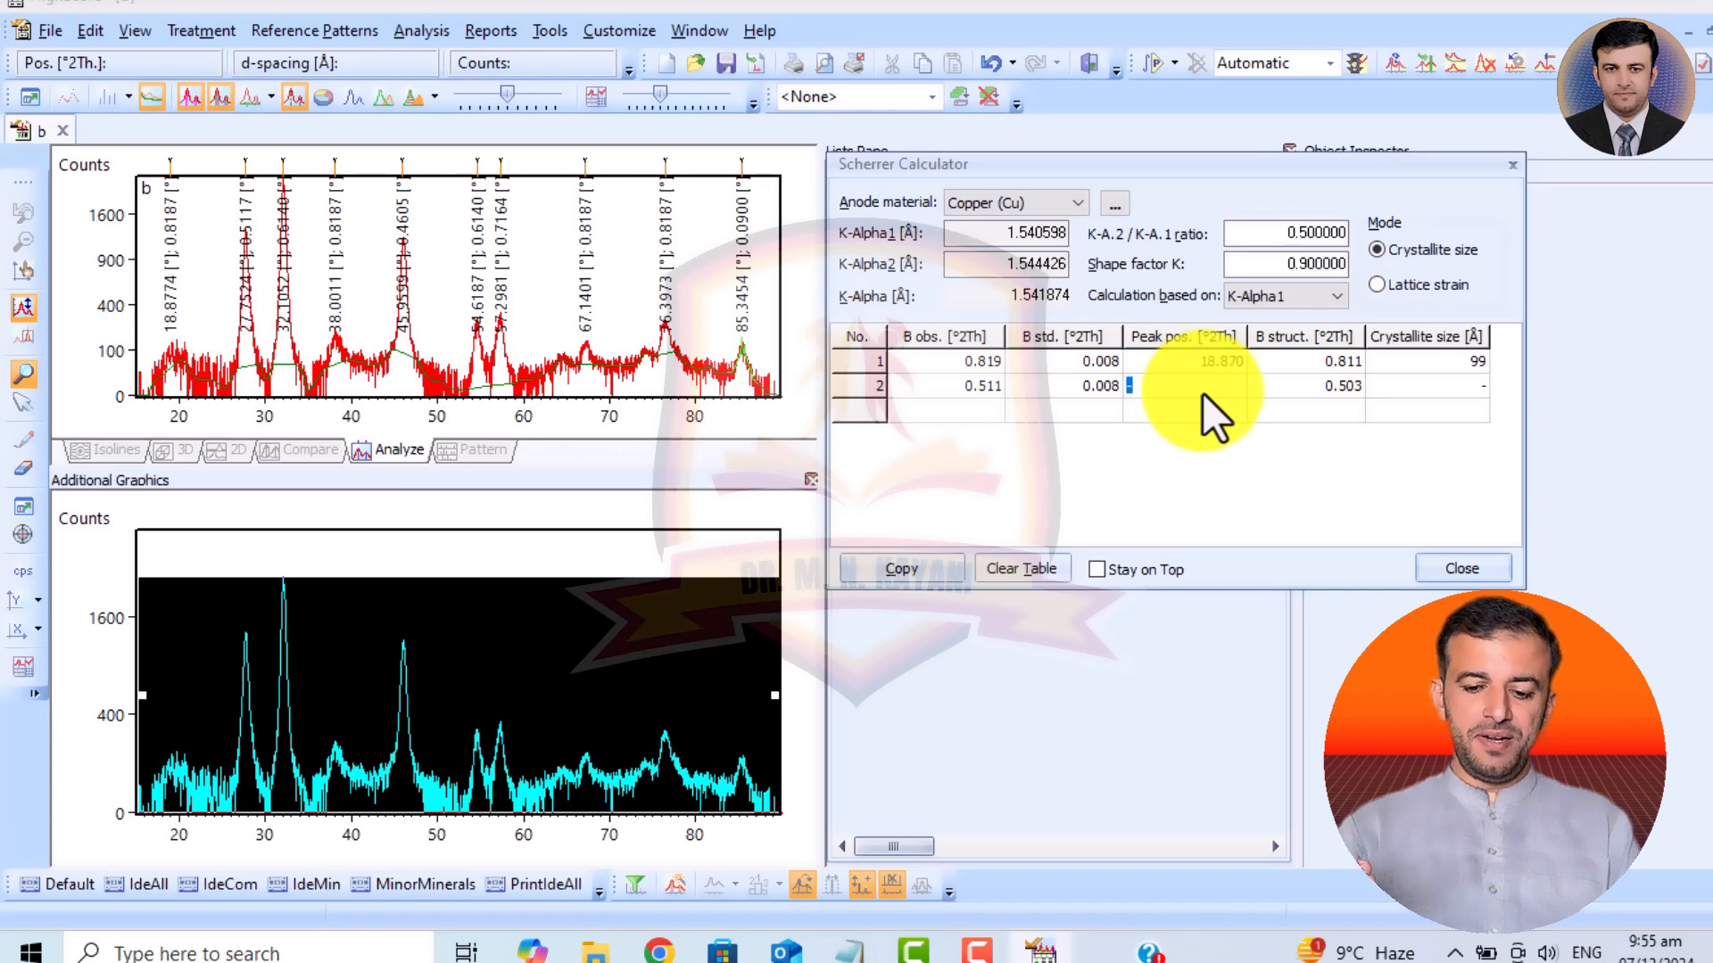
type("27.")
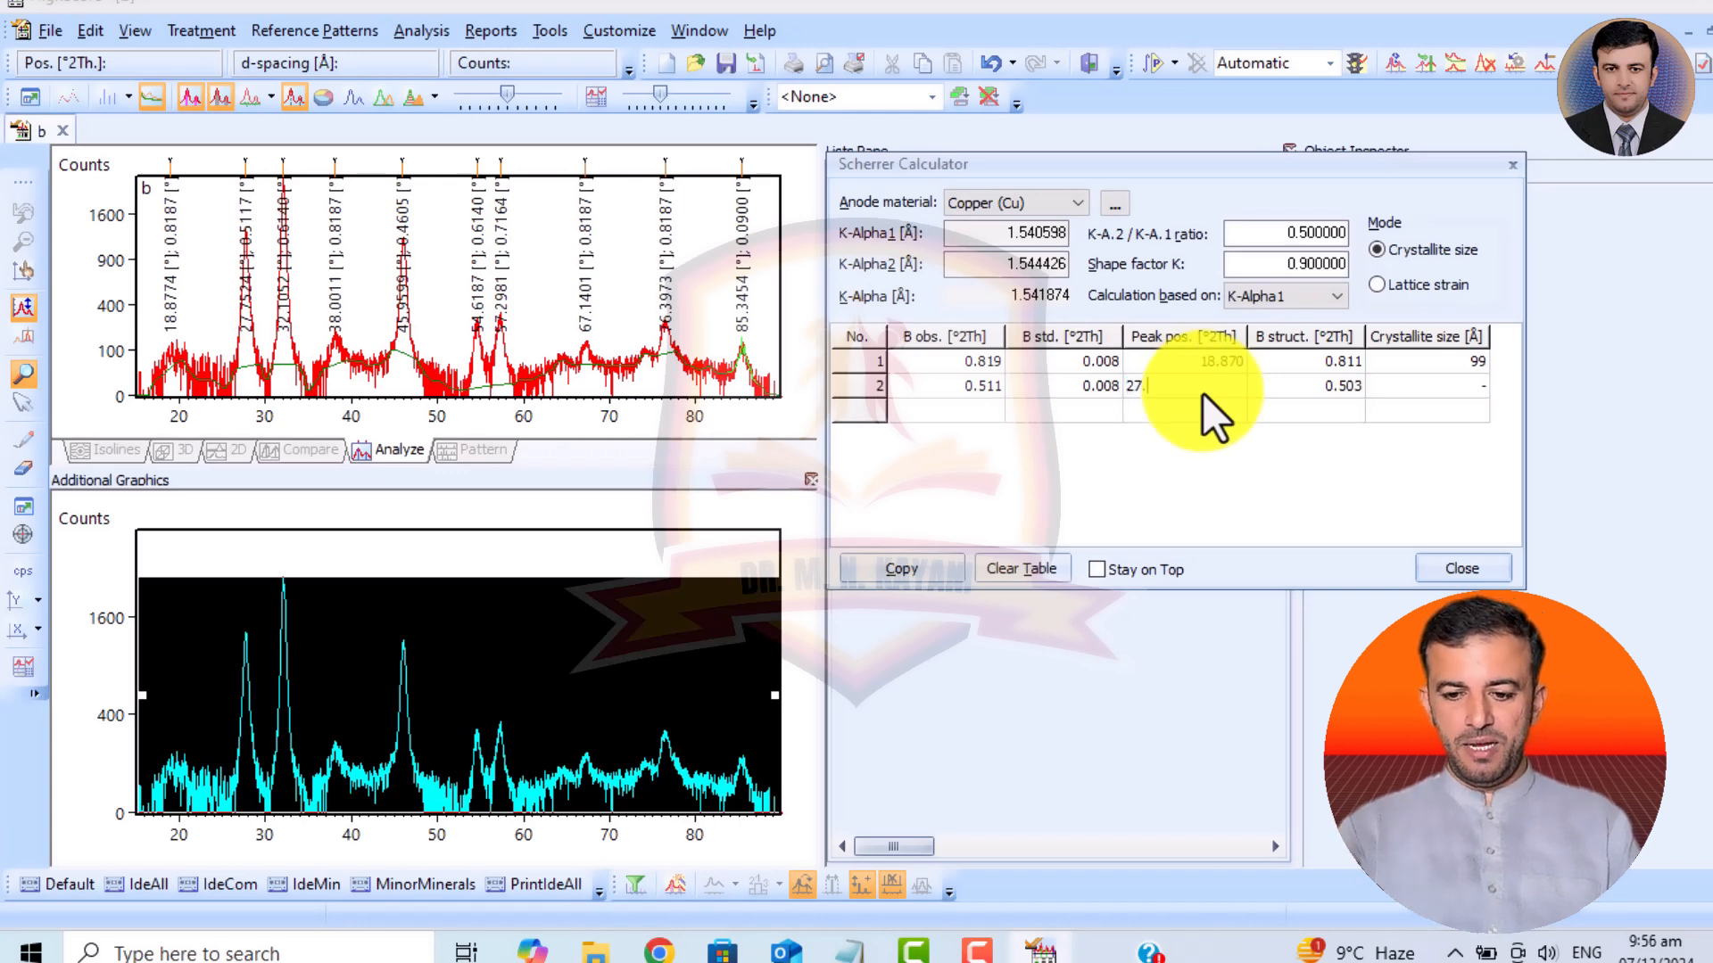
type("750")
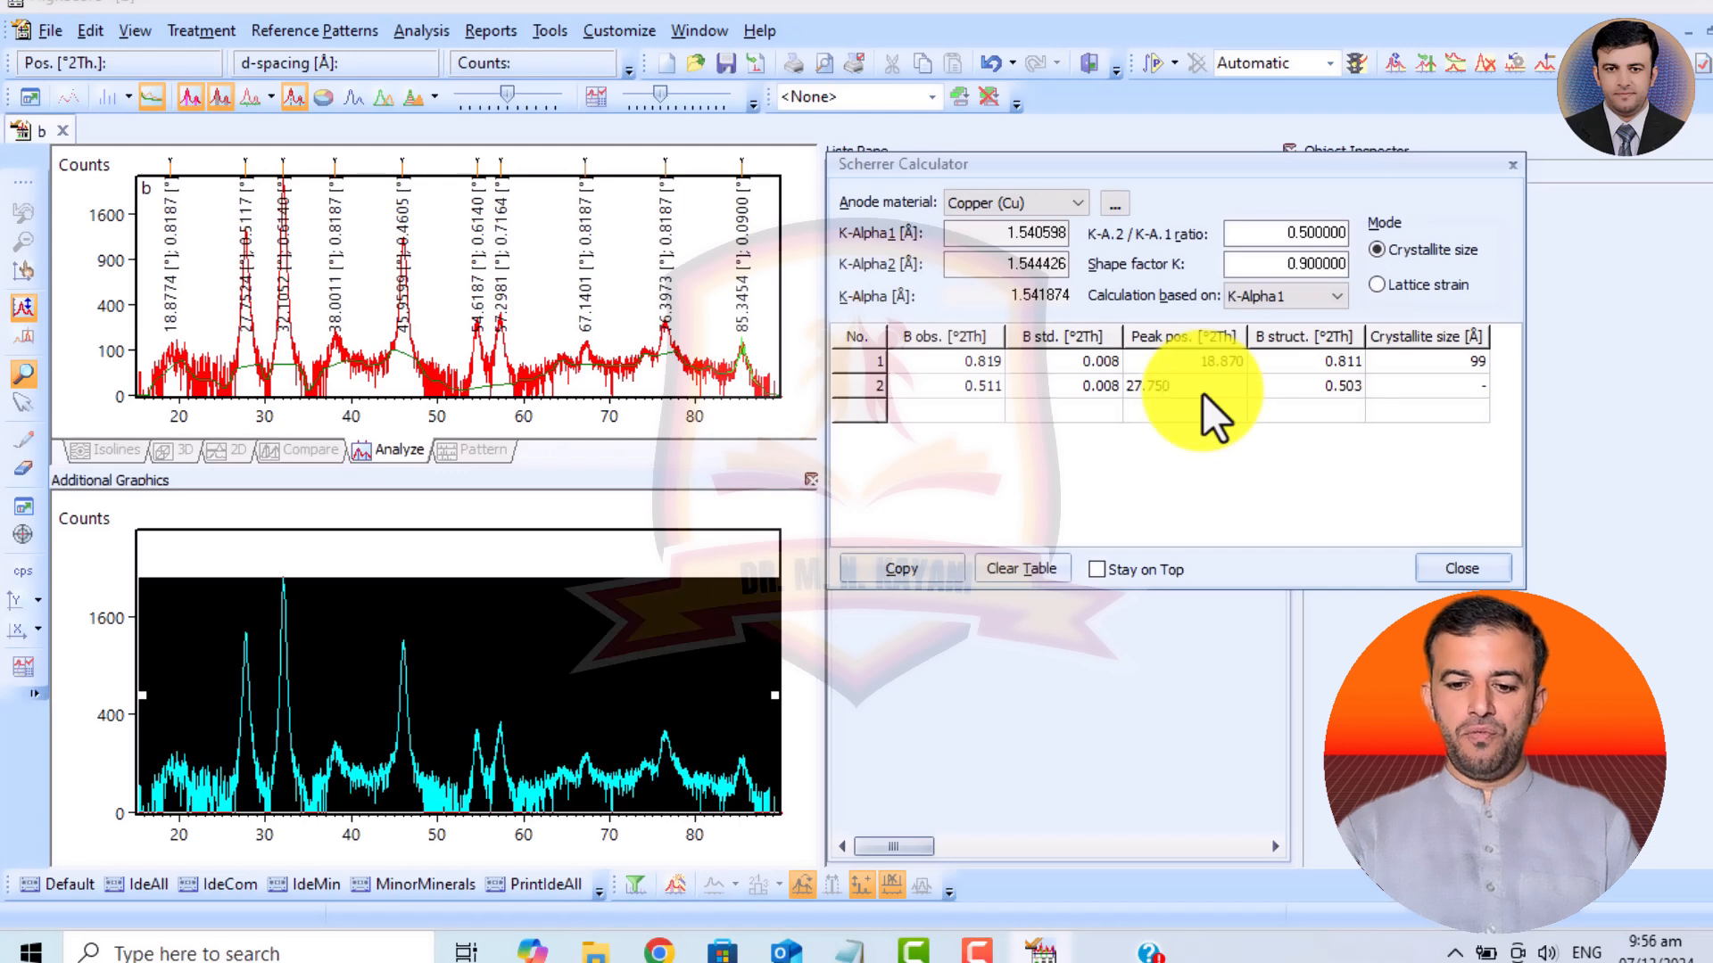
key("Return")
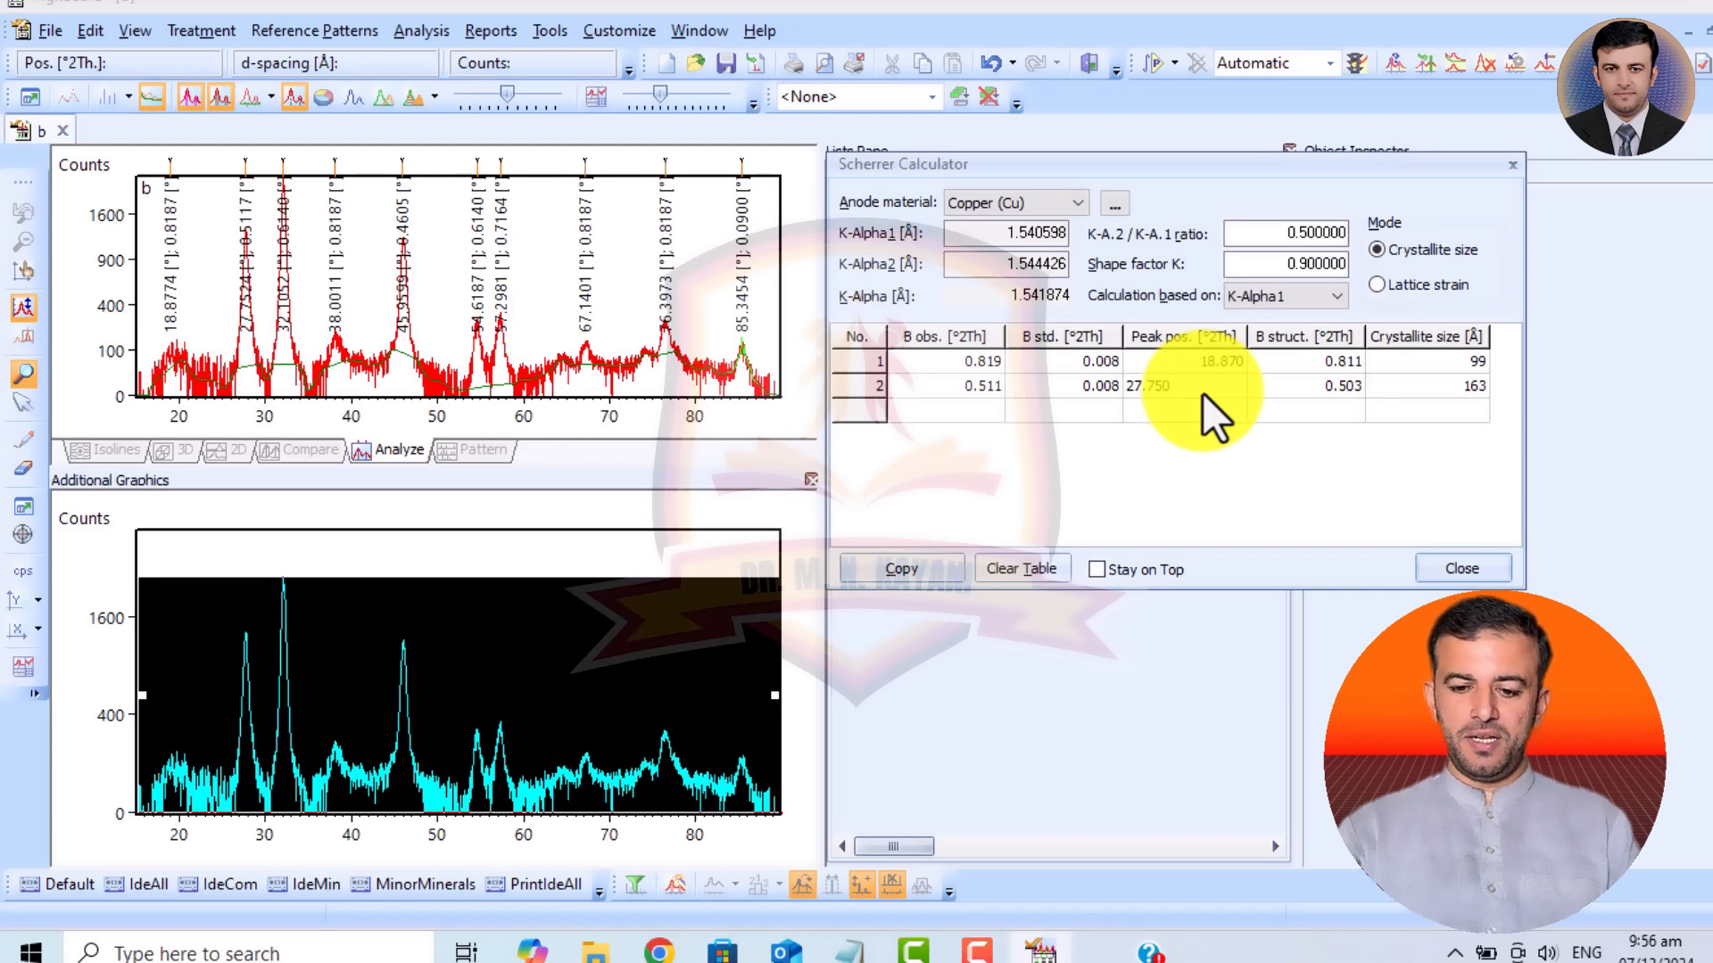
Add the third peak to the Scherrer table with B obs. 0.6140, B std. 0.008 and peak position 32.100 °2Th.
left_click(962, 421)
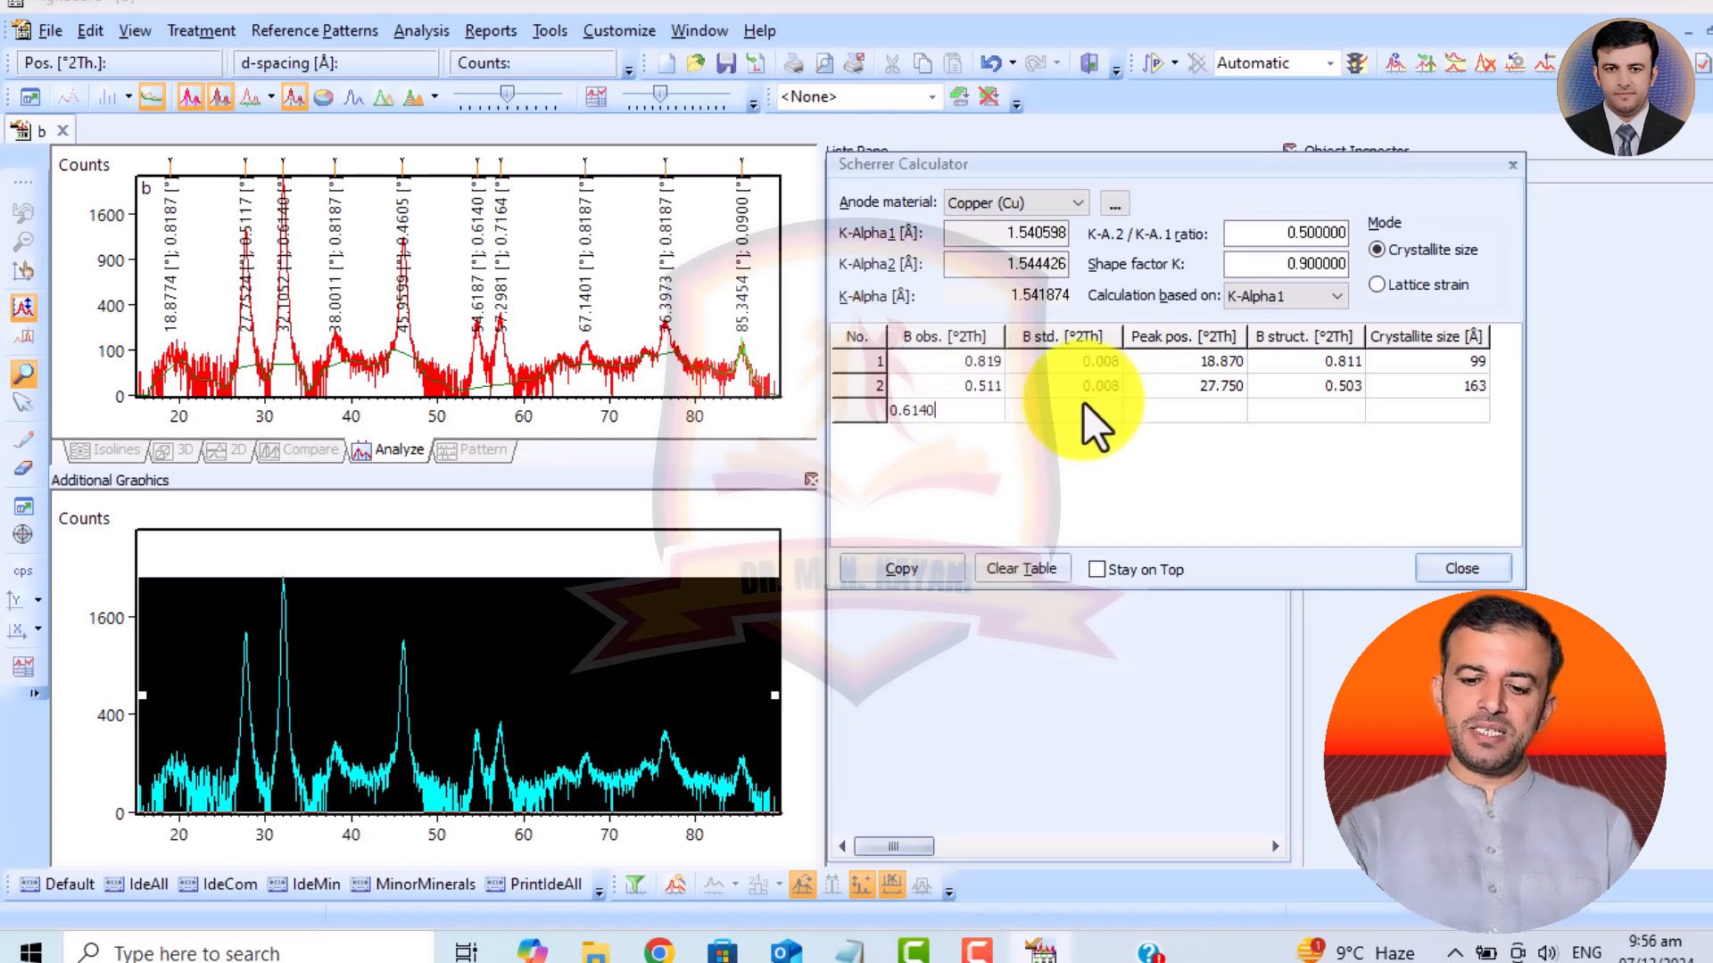
key("Tab")
type("0")
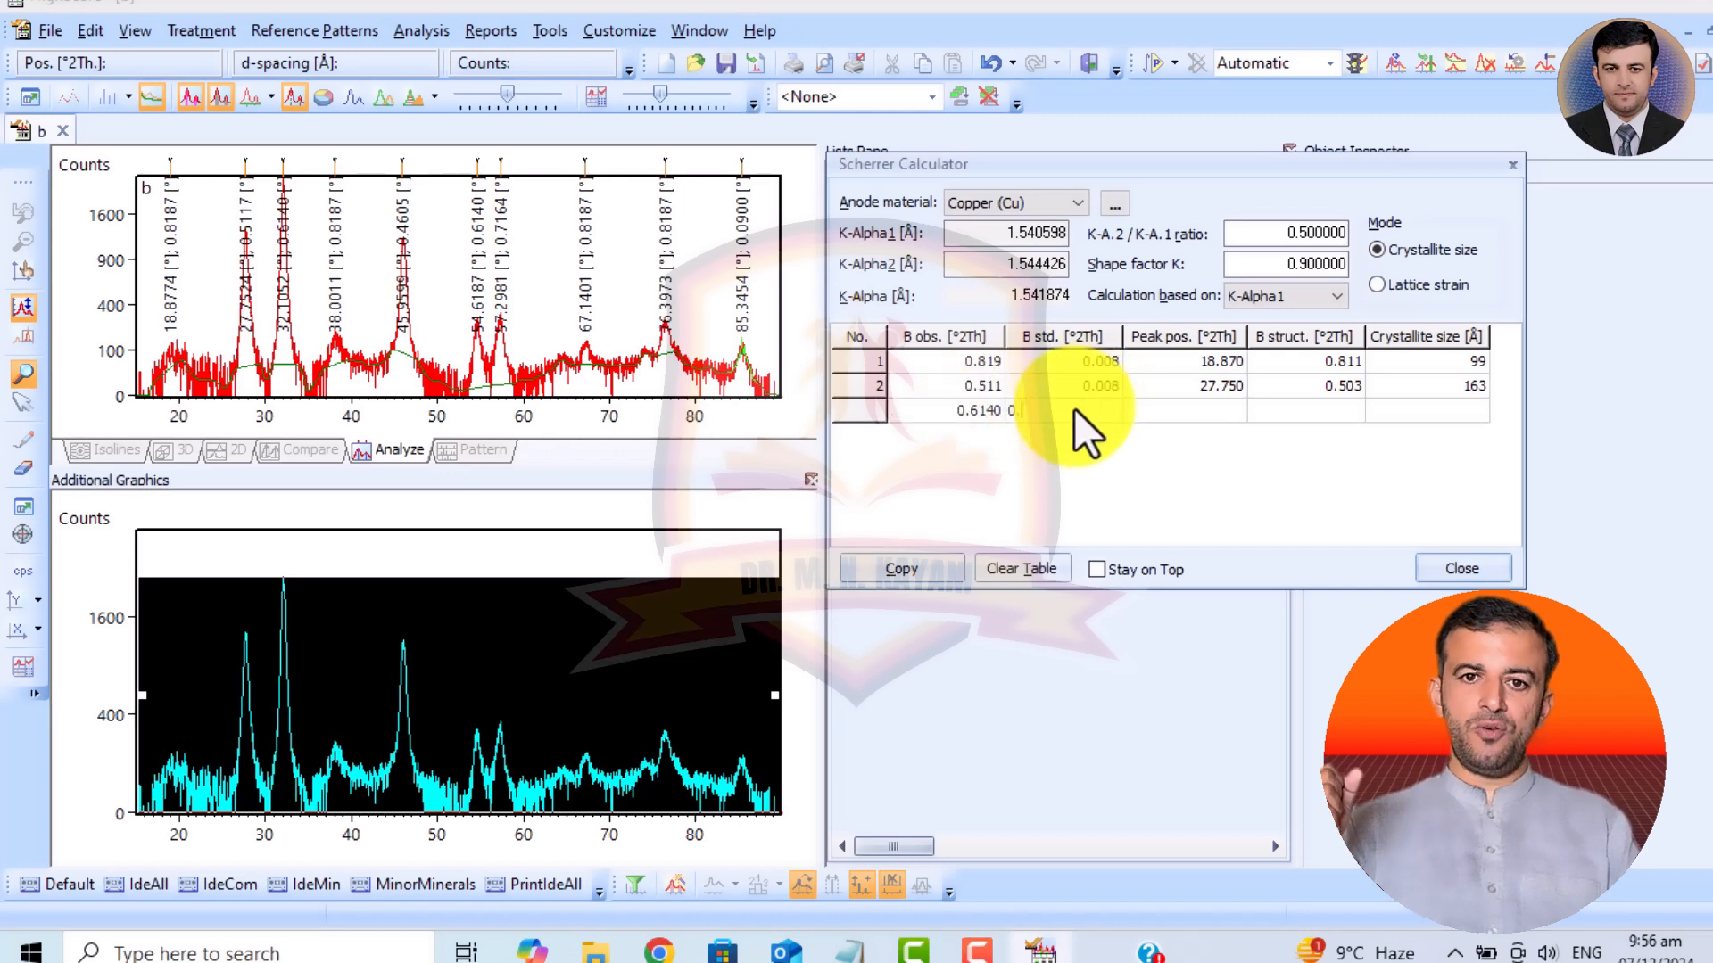
type(".008")
key("Tab")
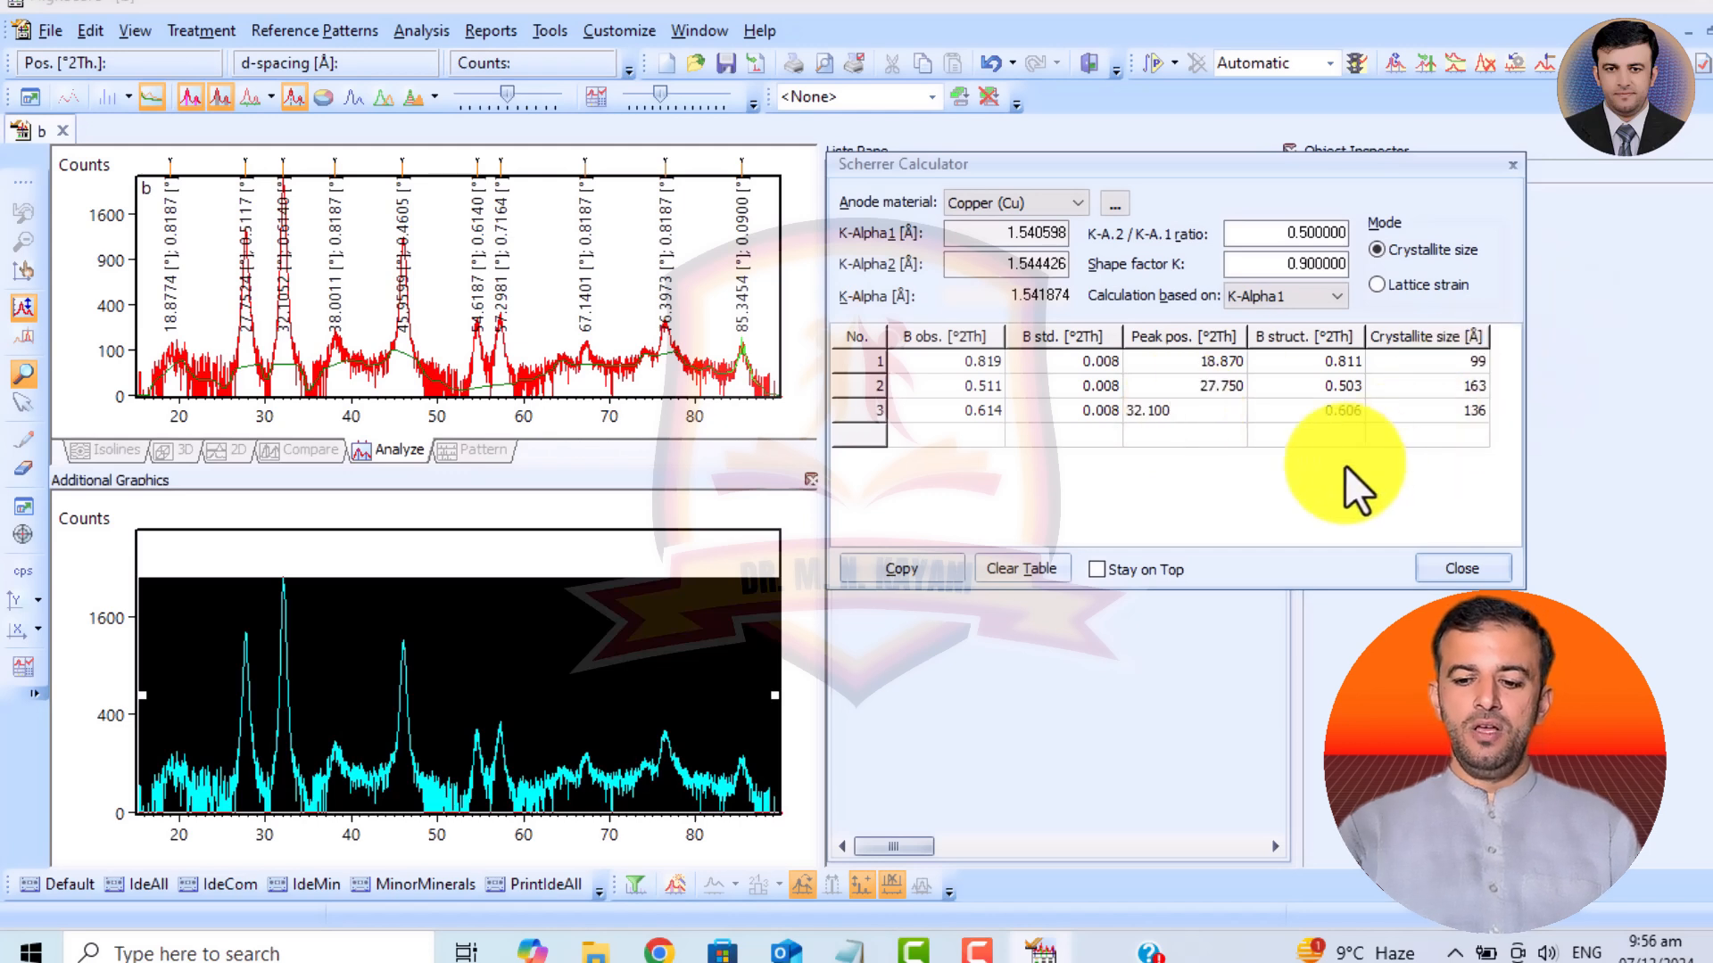
key("Return")
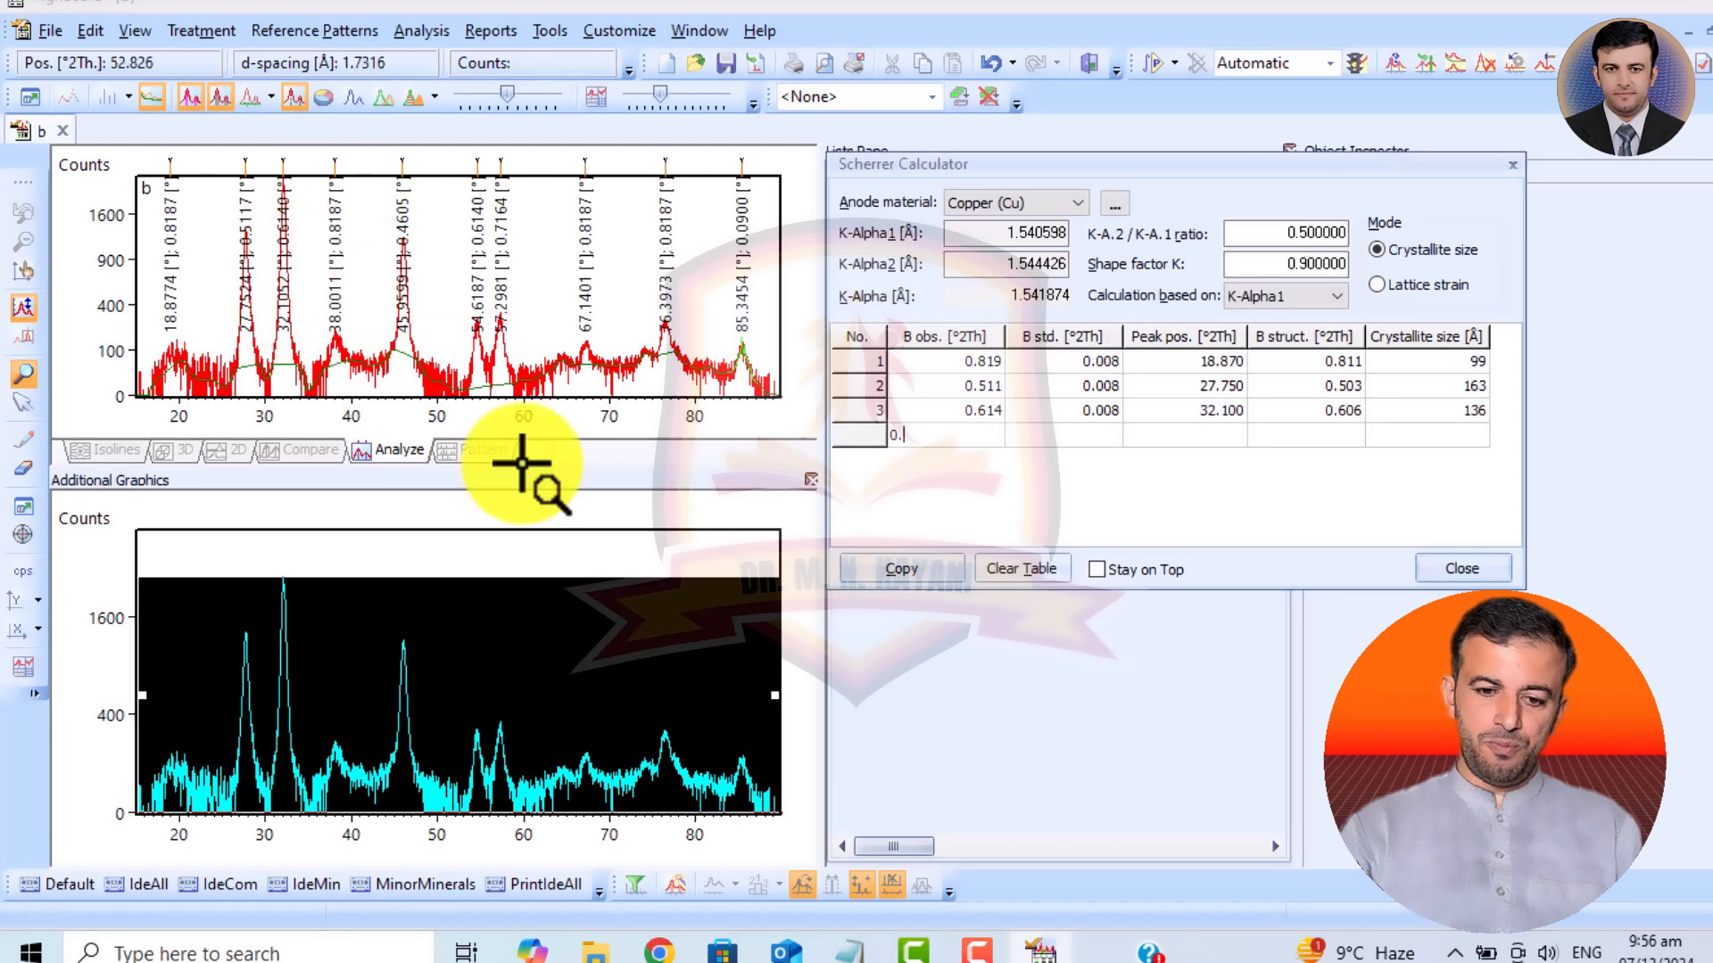
Add the fourth peak with B obs. 0.8187, B std. 0.008 and peak position 38.000 °2Th, and check the calculated crystallite sizes.
type("187")
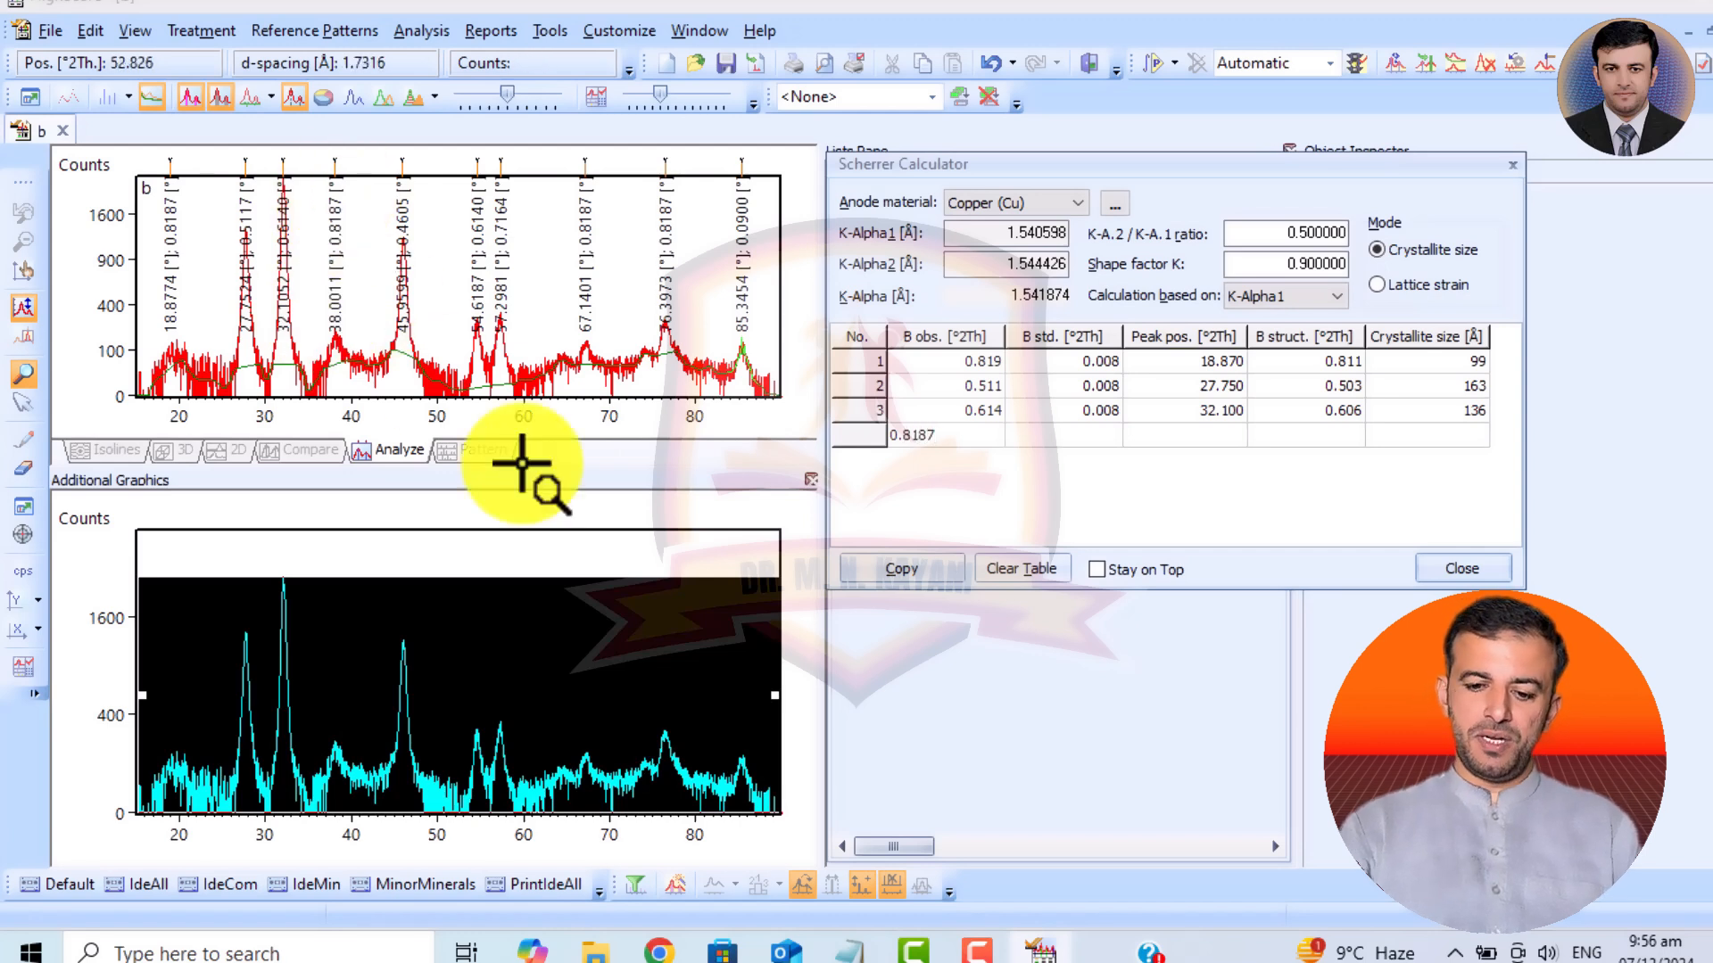
key("Tab")
type("0.")
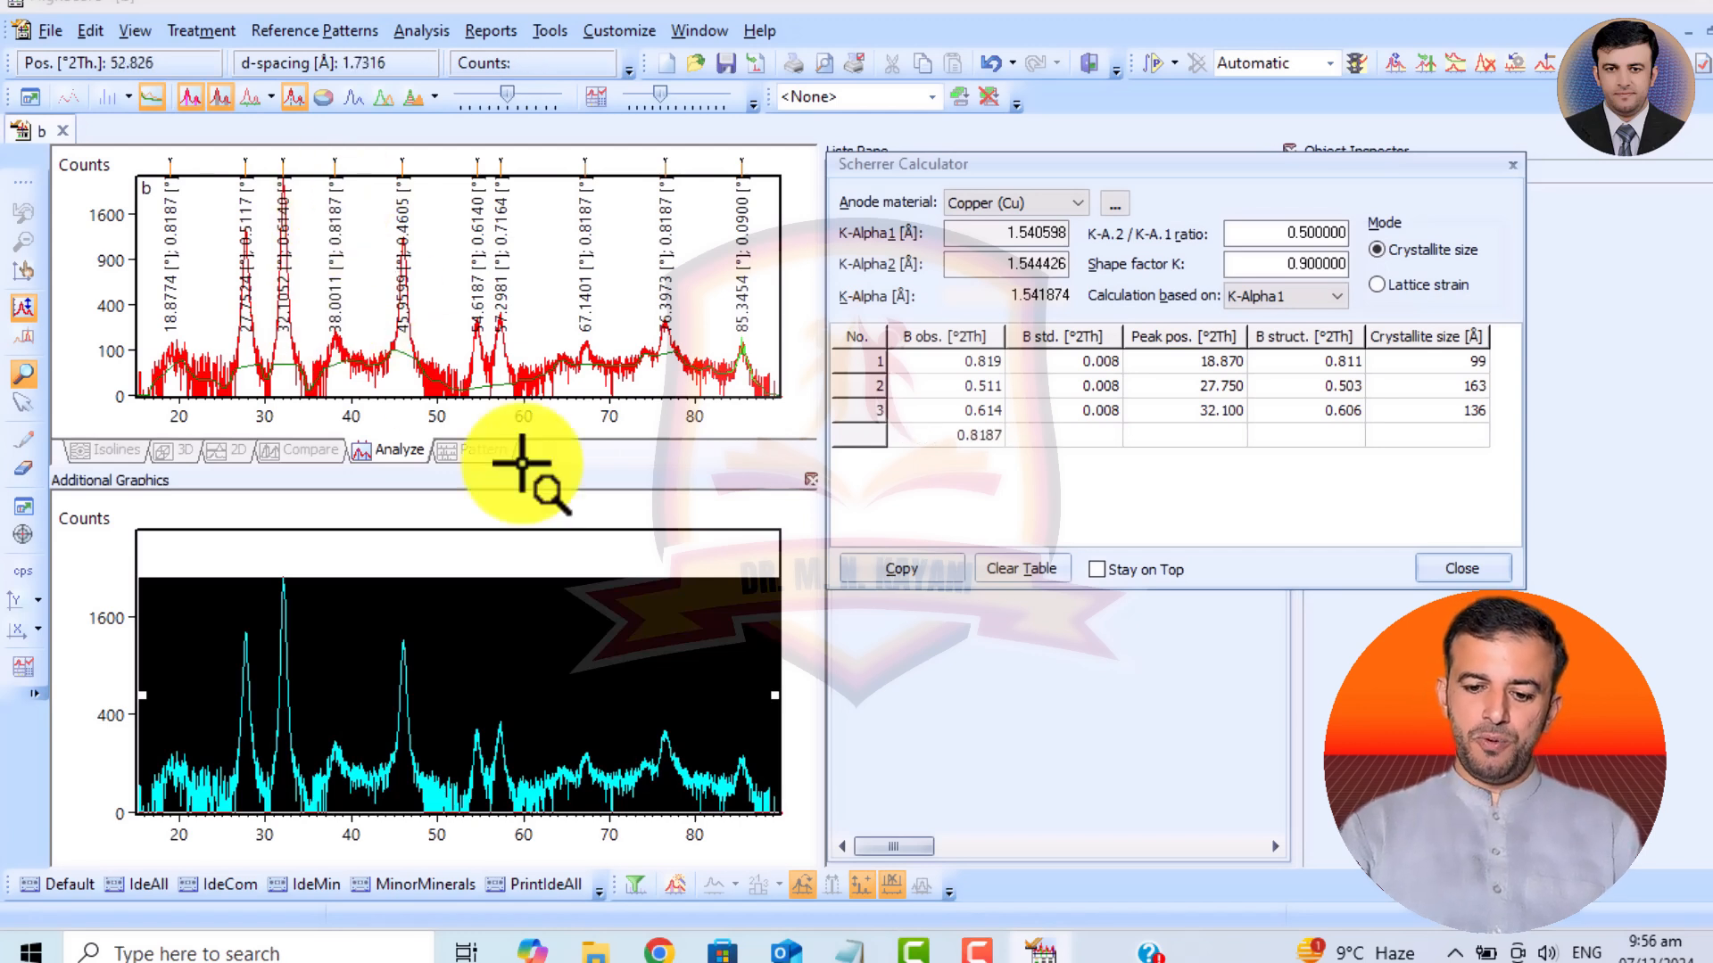
type("008")
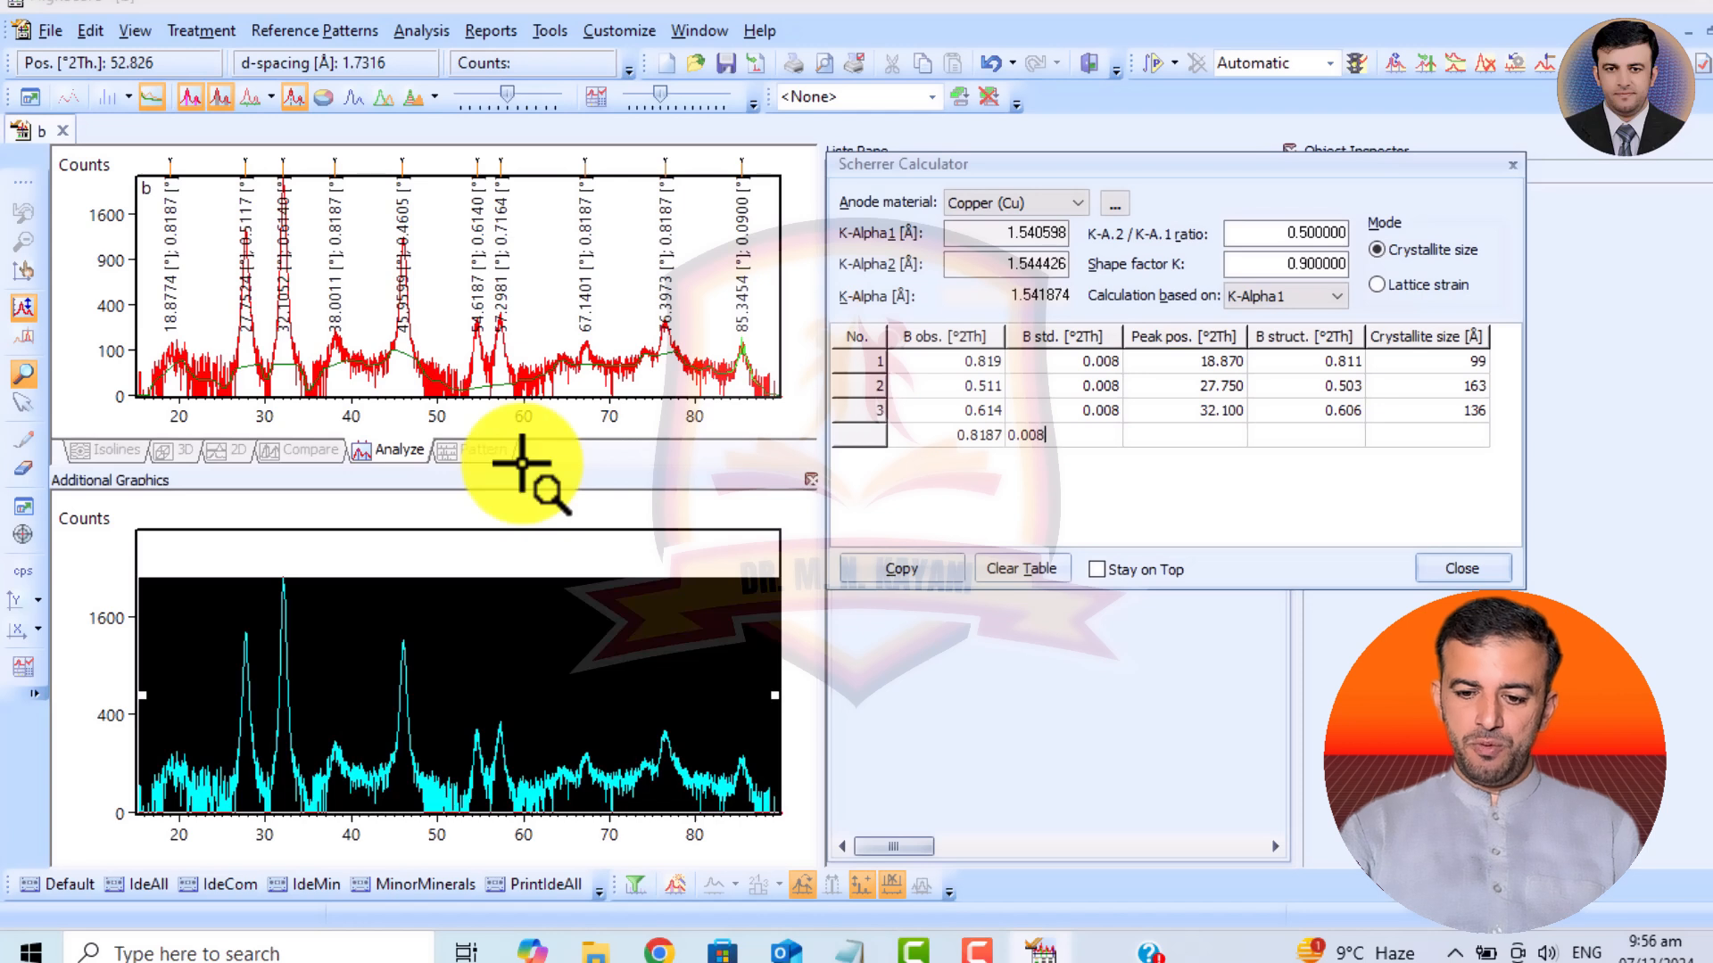
key("Return")
key("Tab")
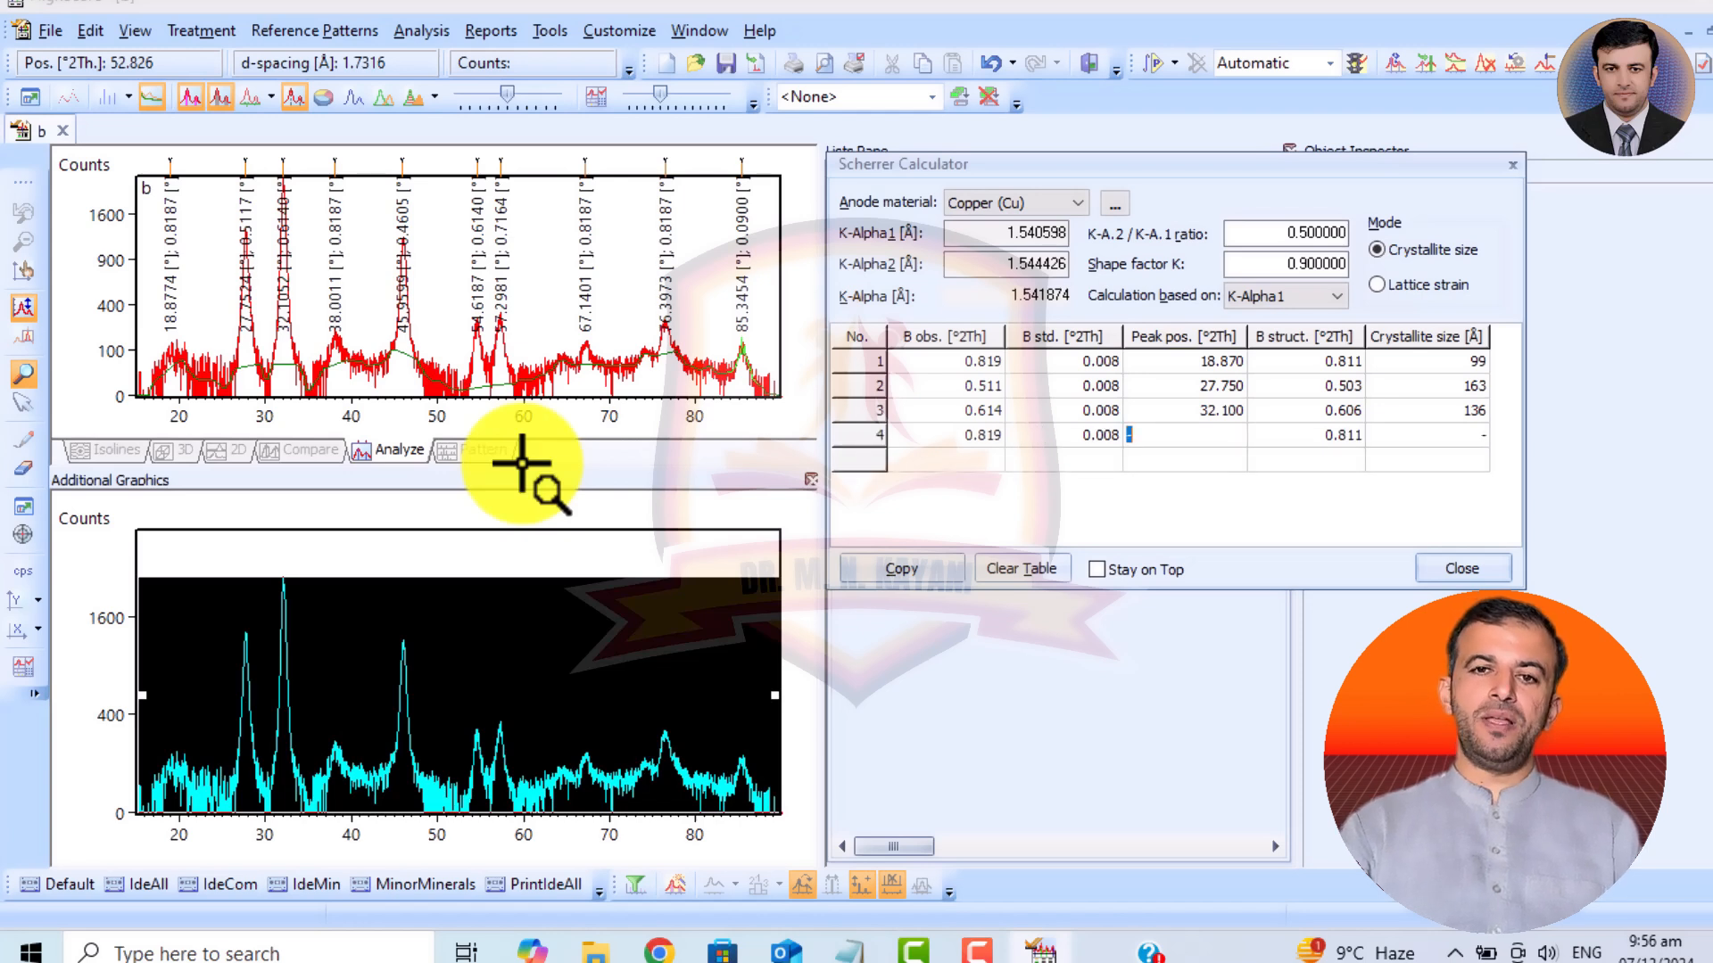
type("38")
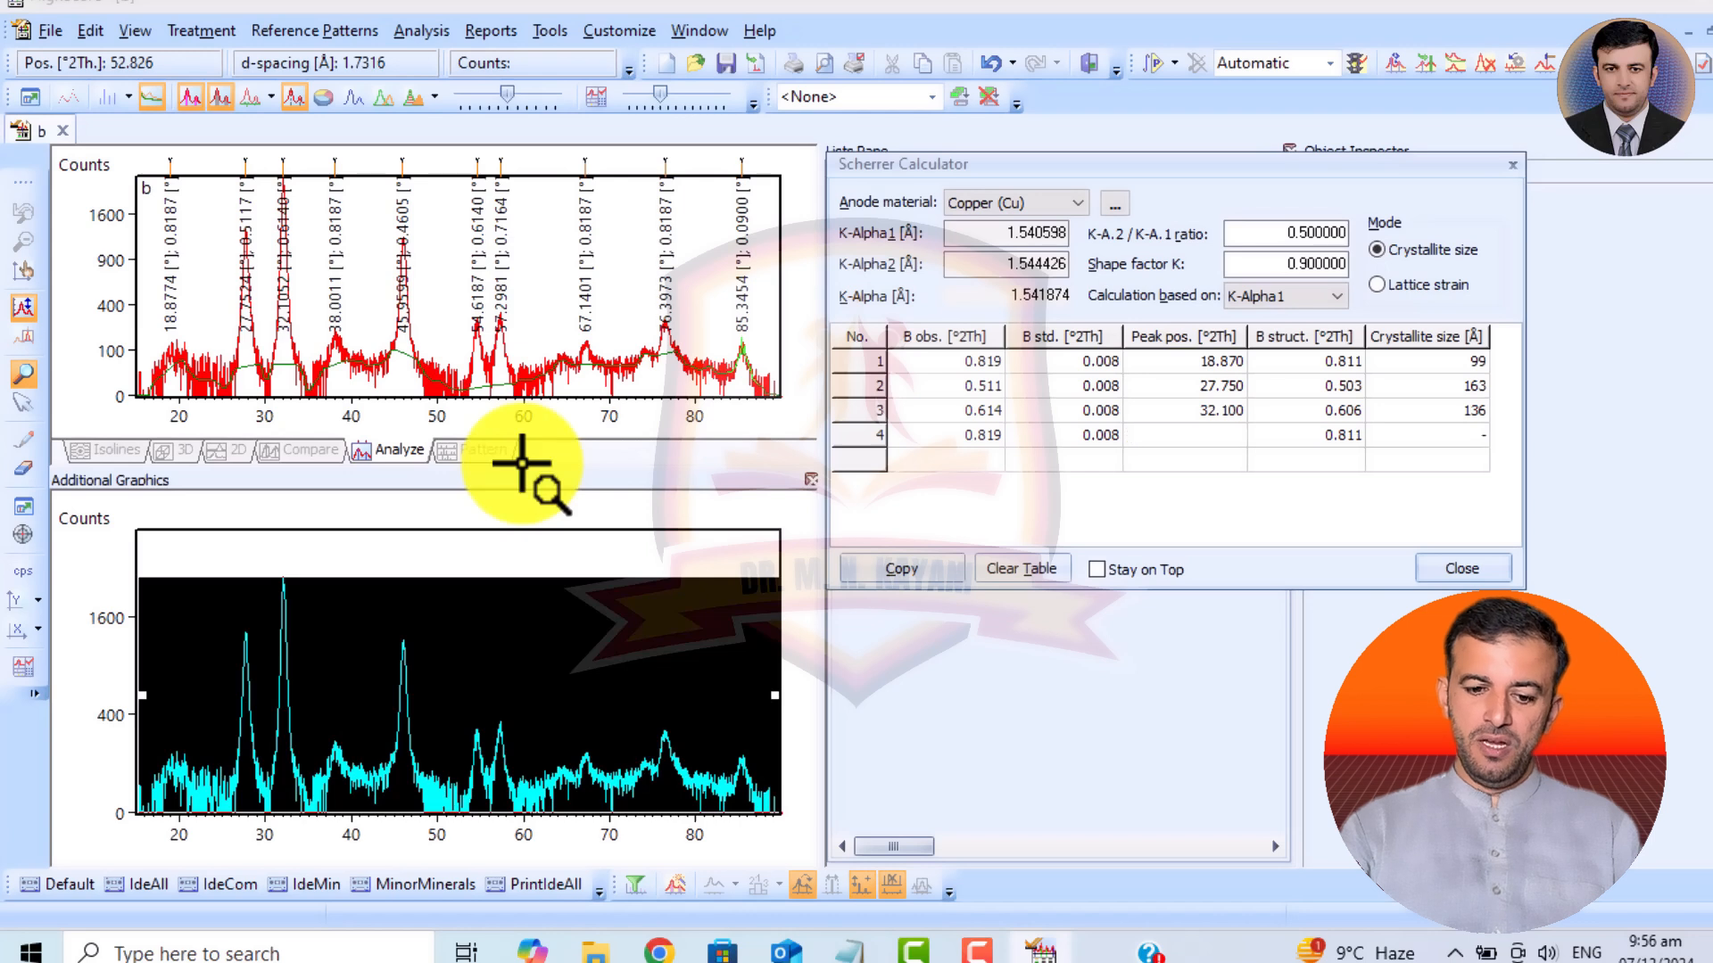
type(".000")
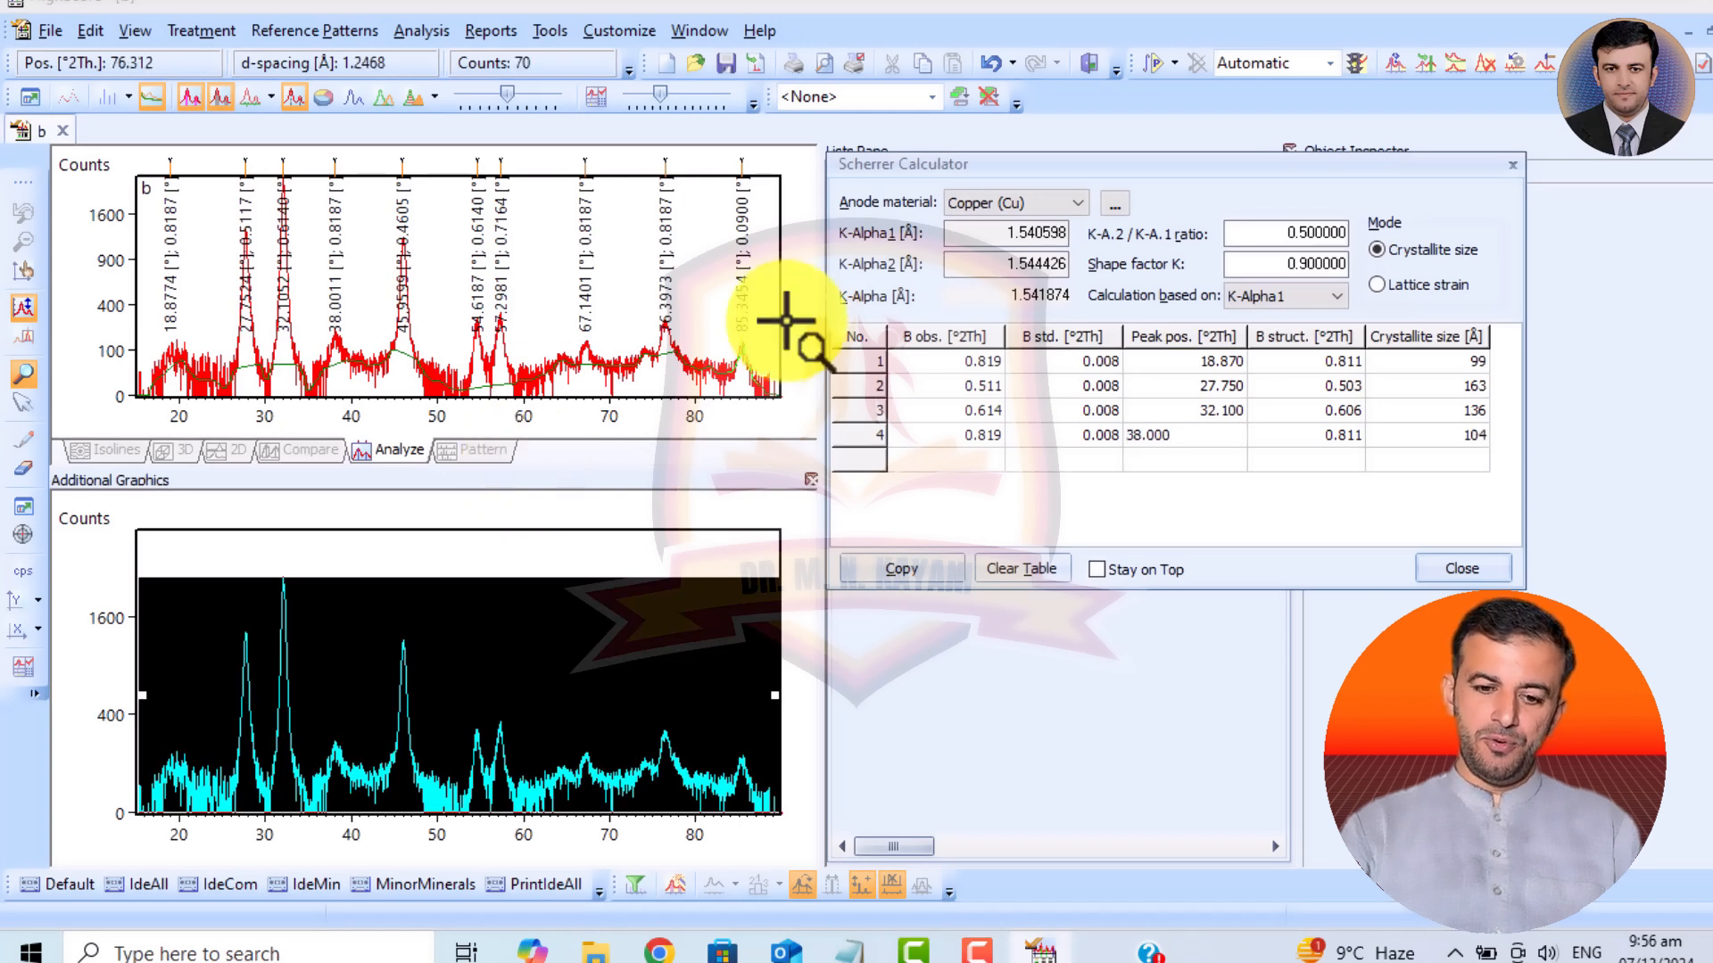
left_click(1465, 363)
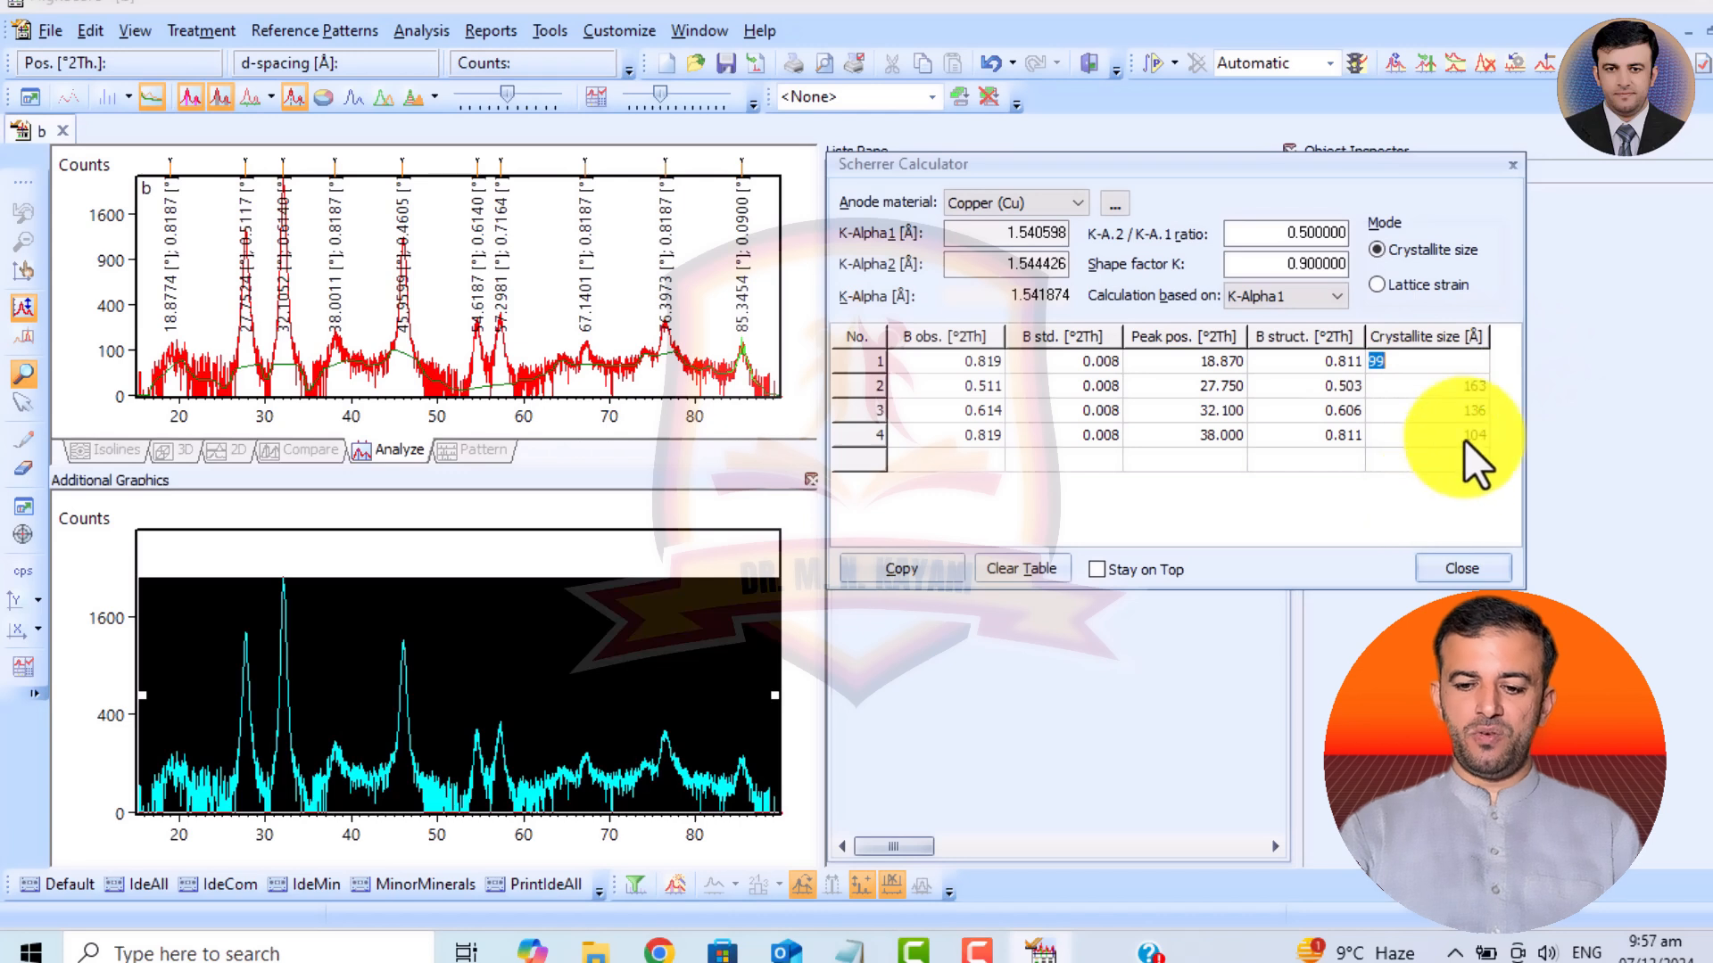
left_click(1451, 433)
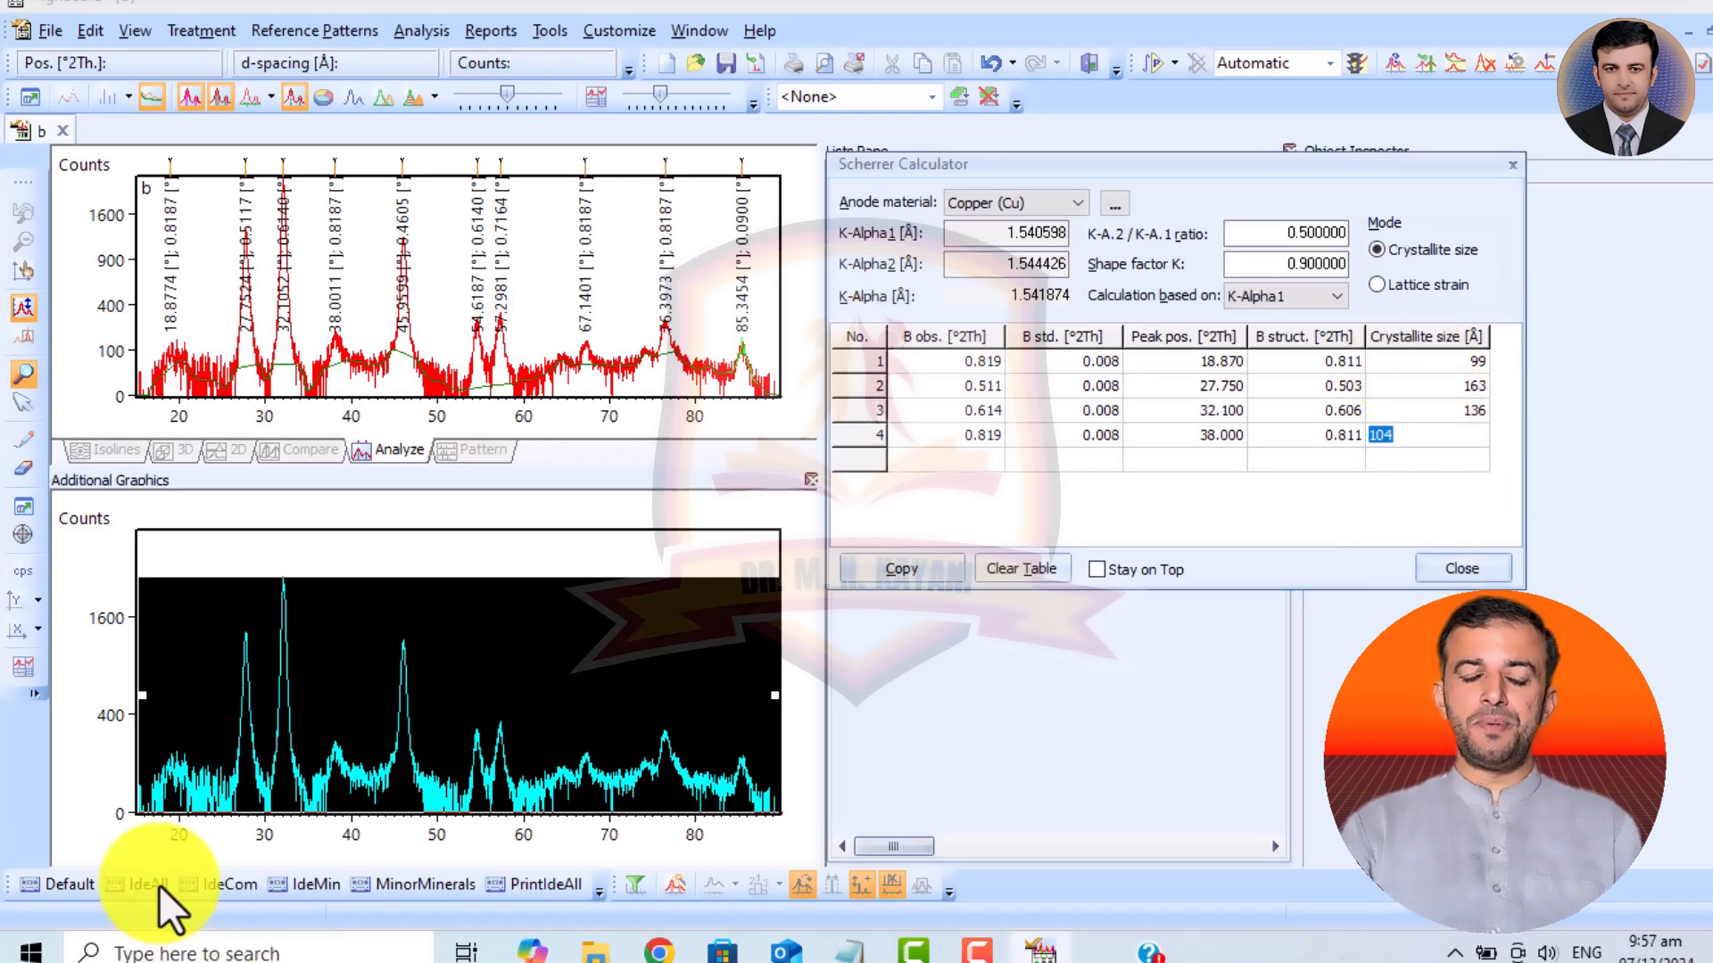
Launch Microsoft Excel.
left_click(31, 951)
type("excel")
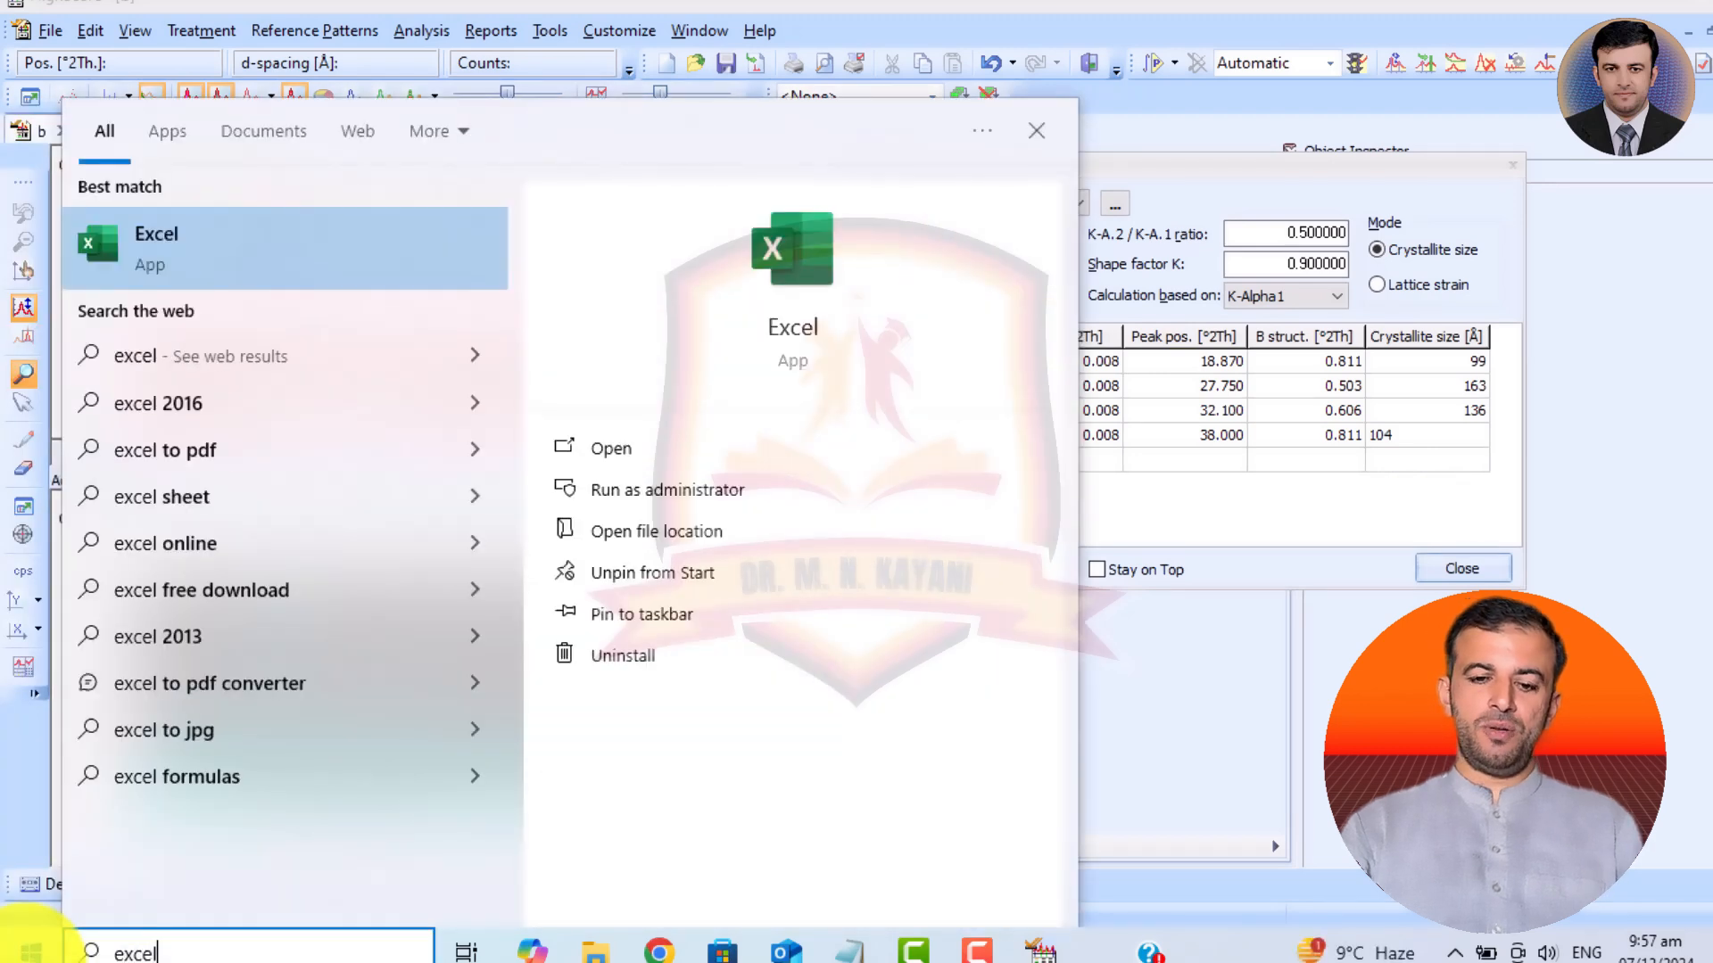
key("Return")
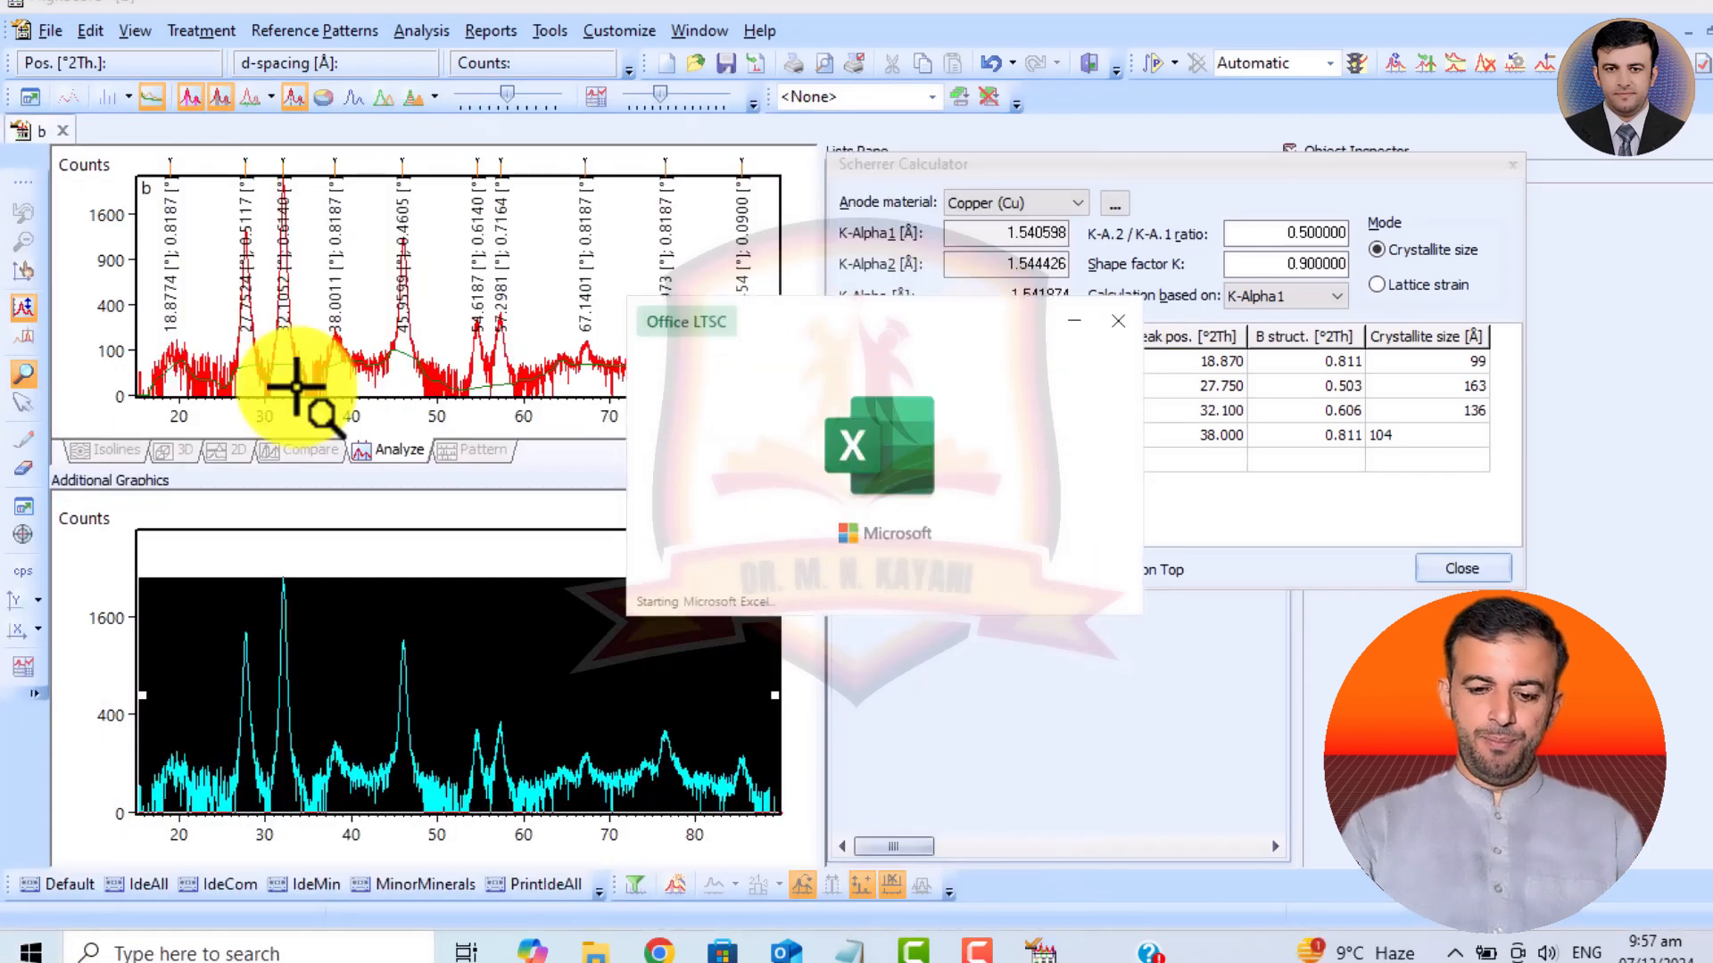
Create a blank workbook, keep the Scherrer results in view beside it, and enter the heading Crystalline size in cell F2.
left_click(533, 507)
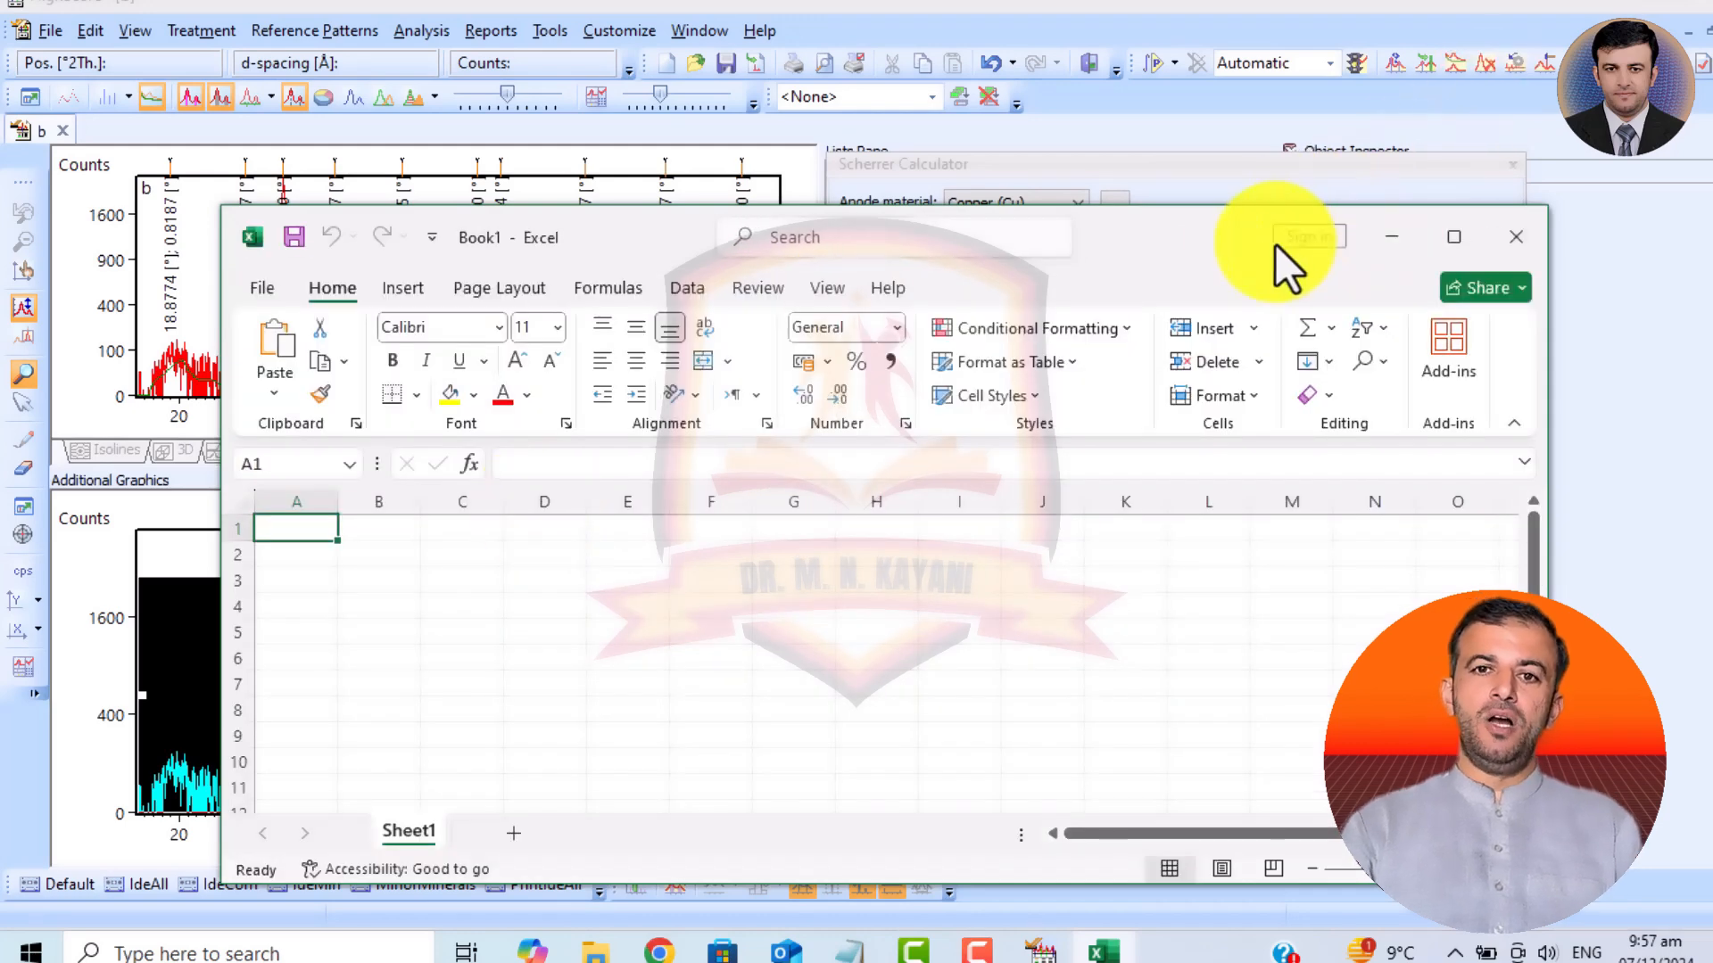
left_click_drag(1276, 244, 1016, 133)
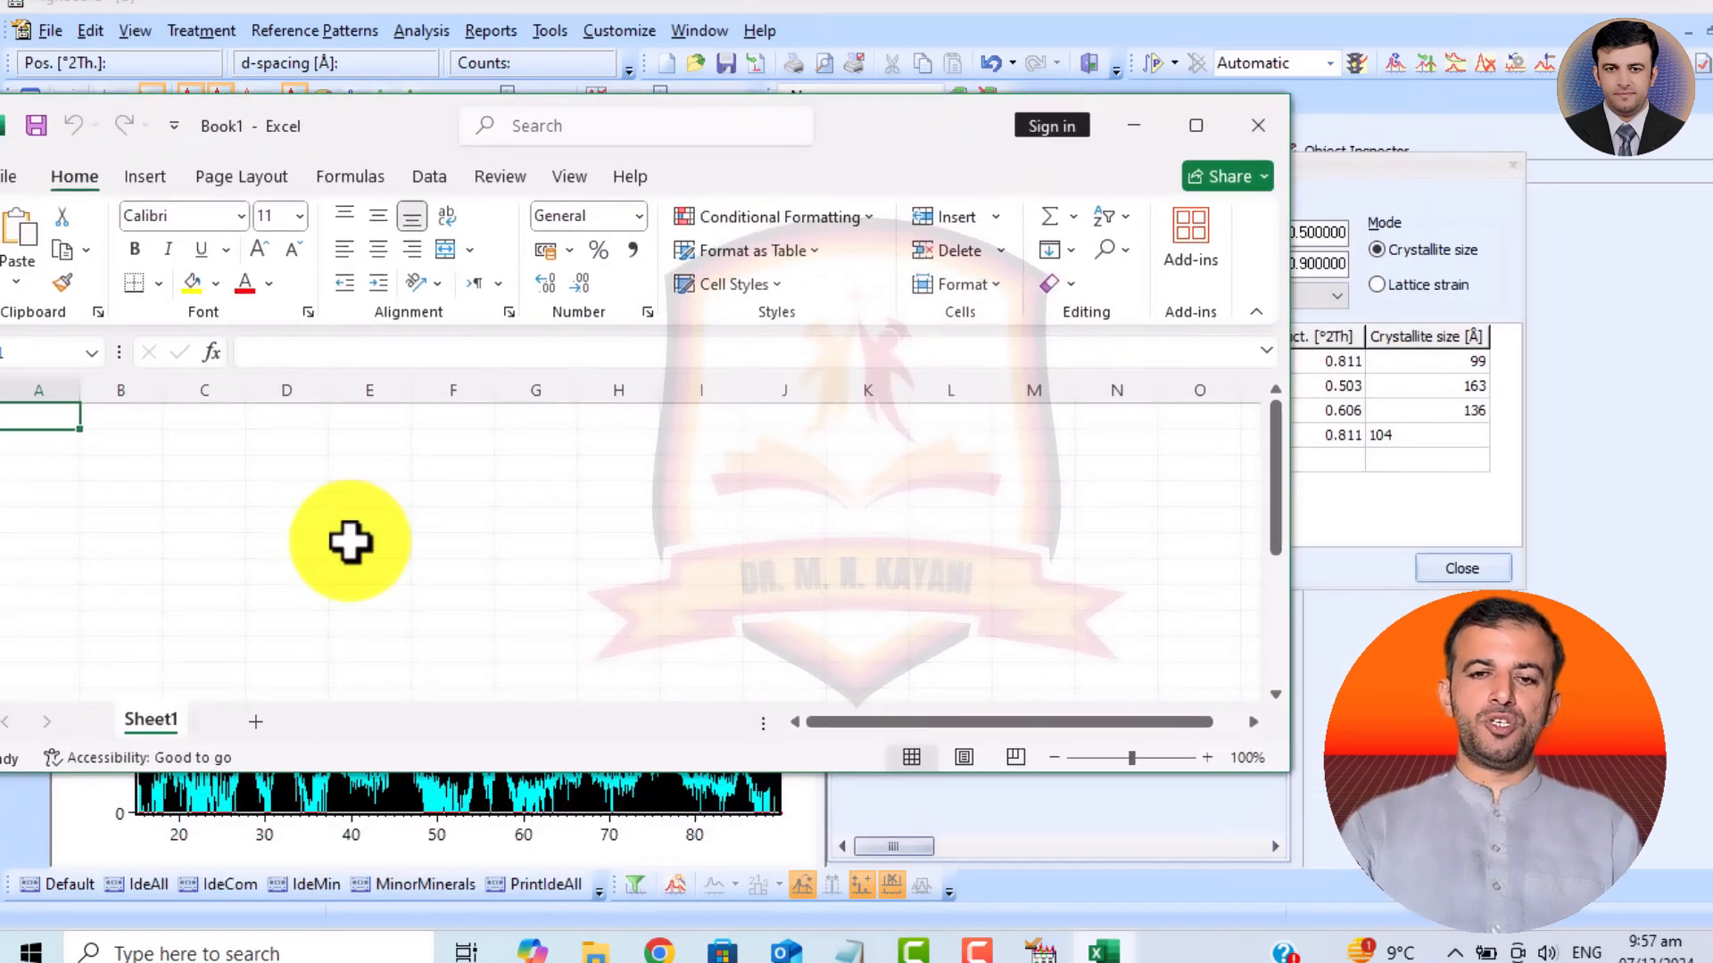
left_click(451, 449)
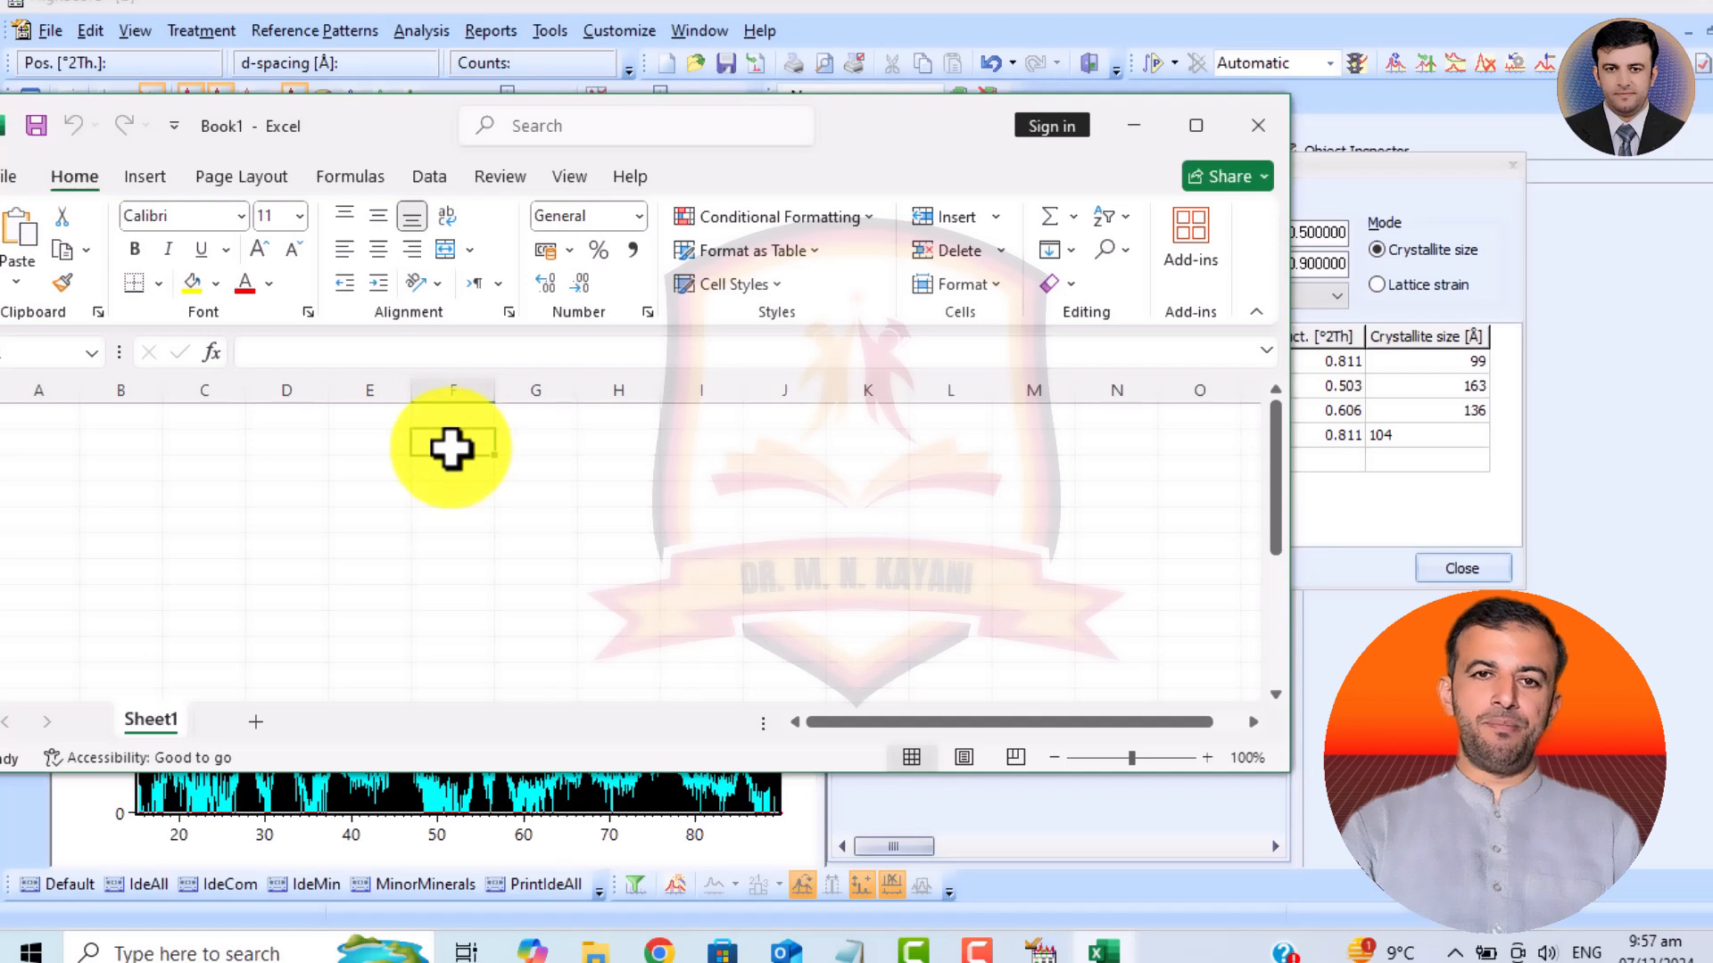
type("Crystalline size")
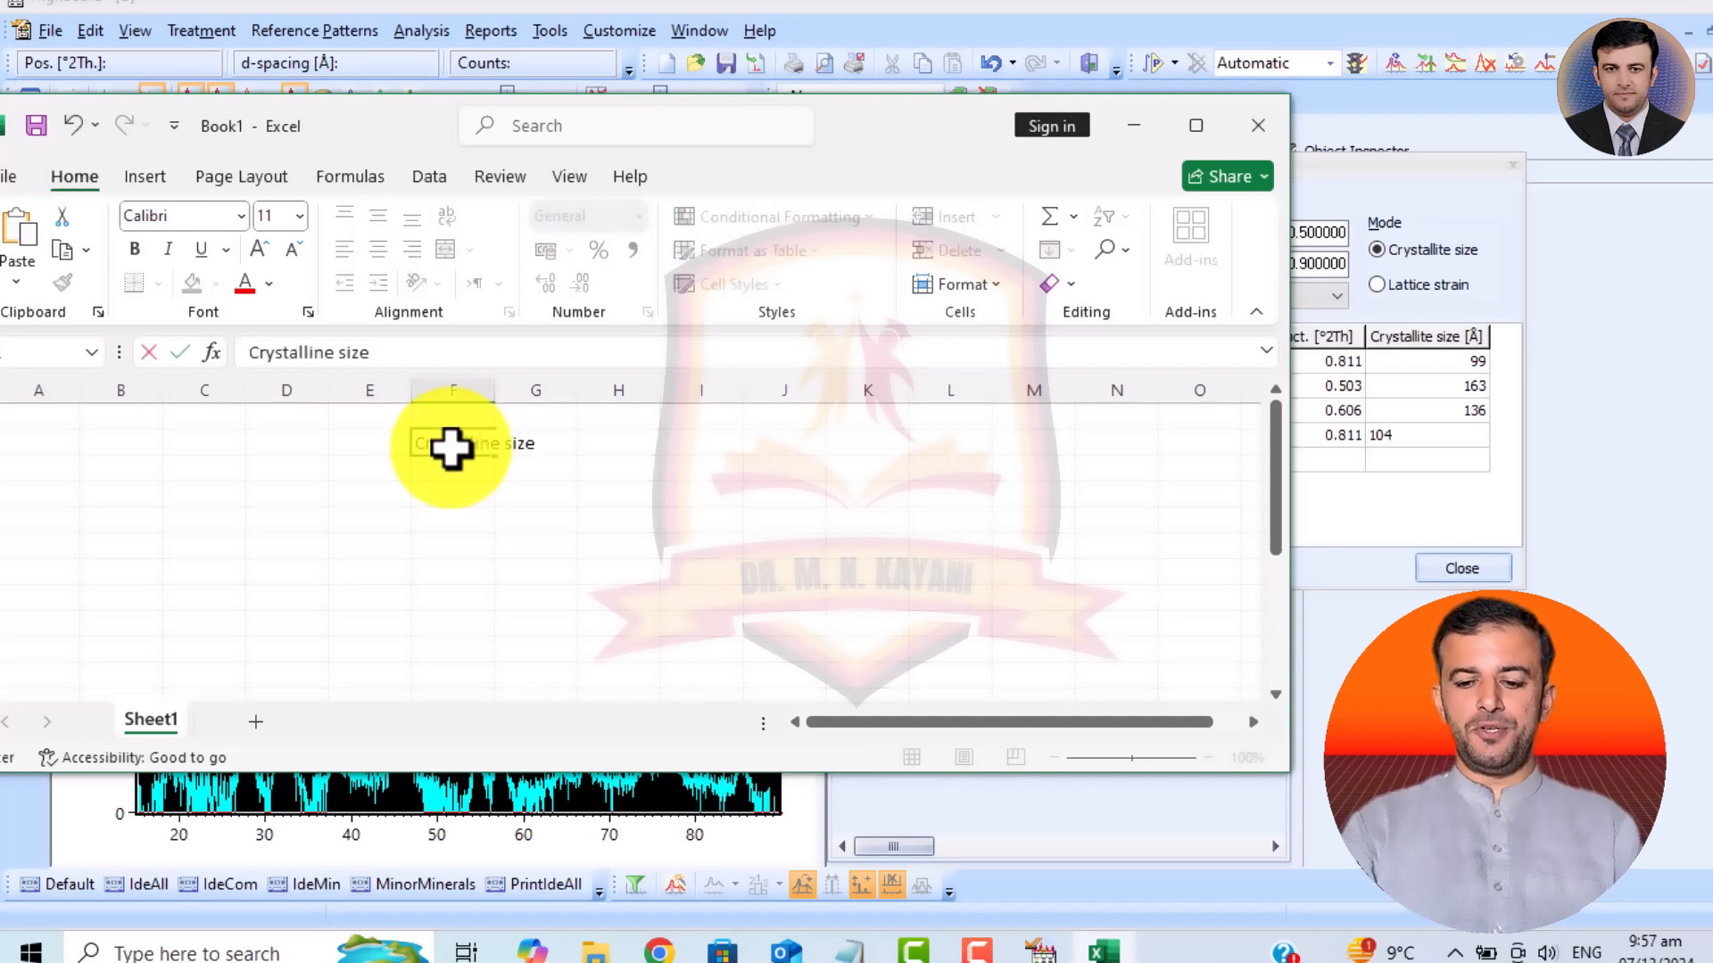
key("Return")
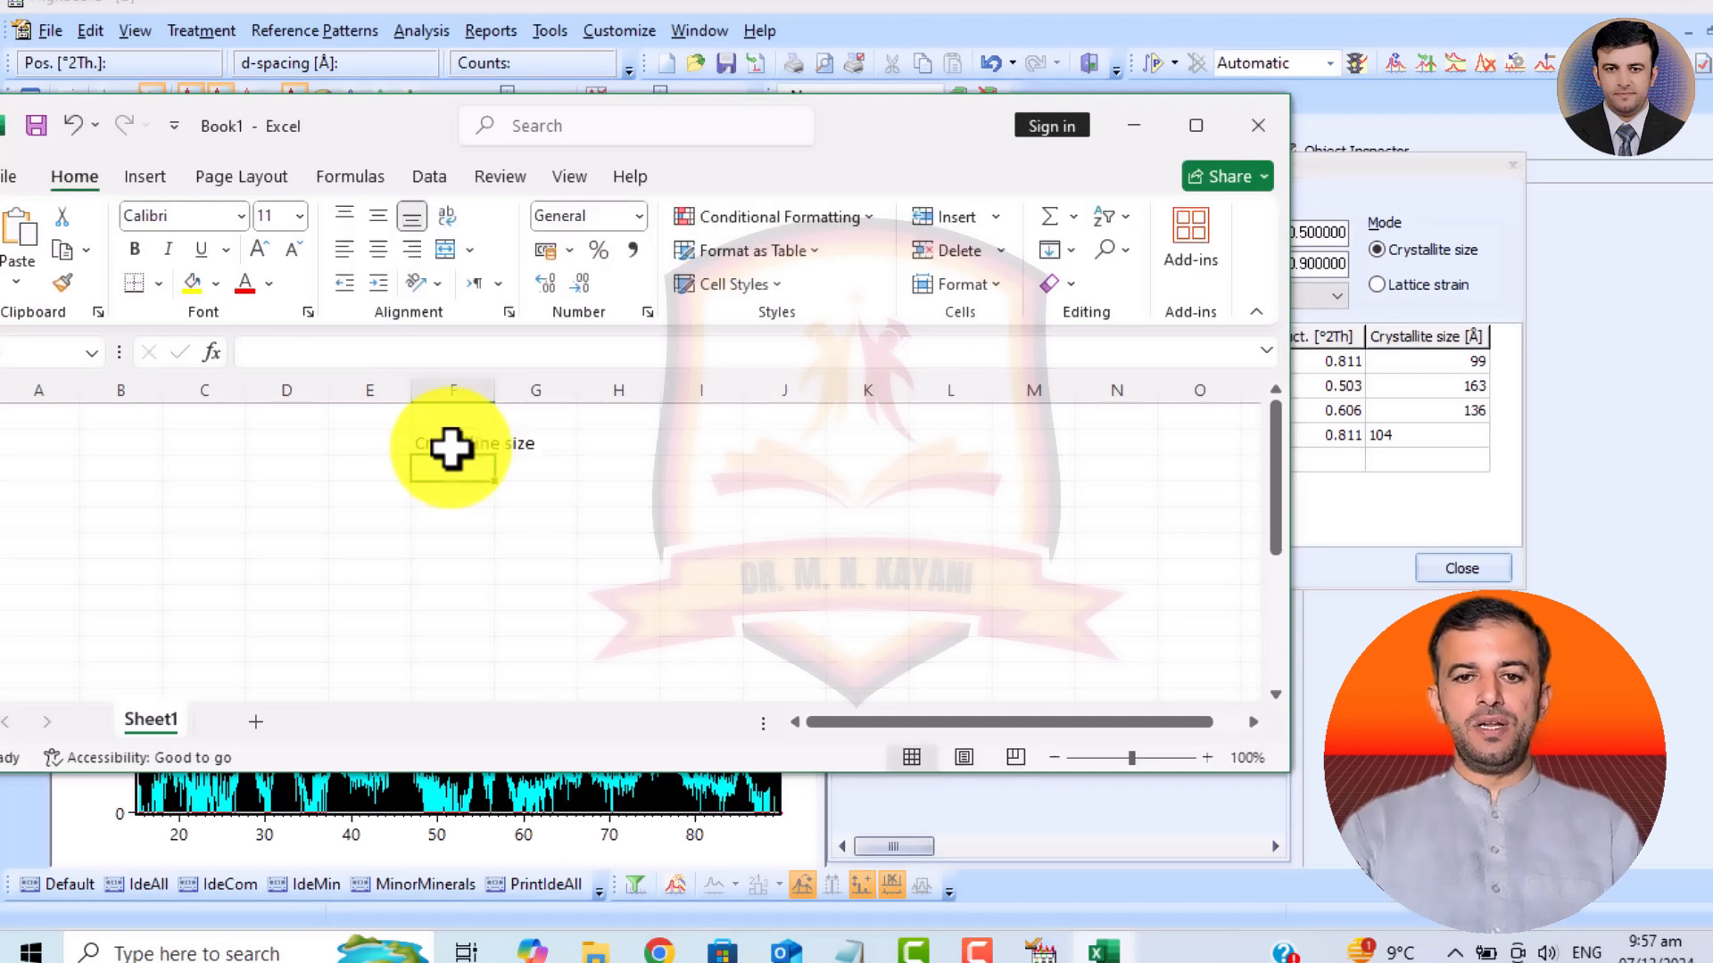
Enter the four crystallite sizes 99, 163, 136 and 104 in cells F3 to F6 under the heading.
type("99")
key("Return")
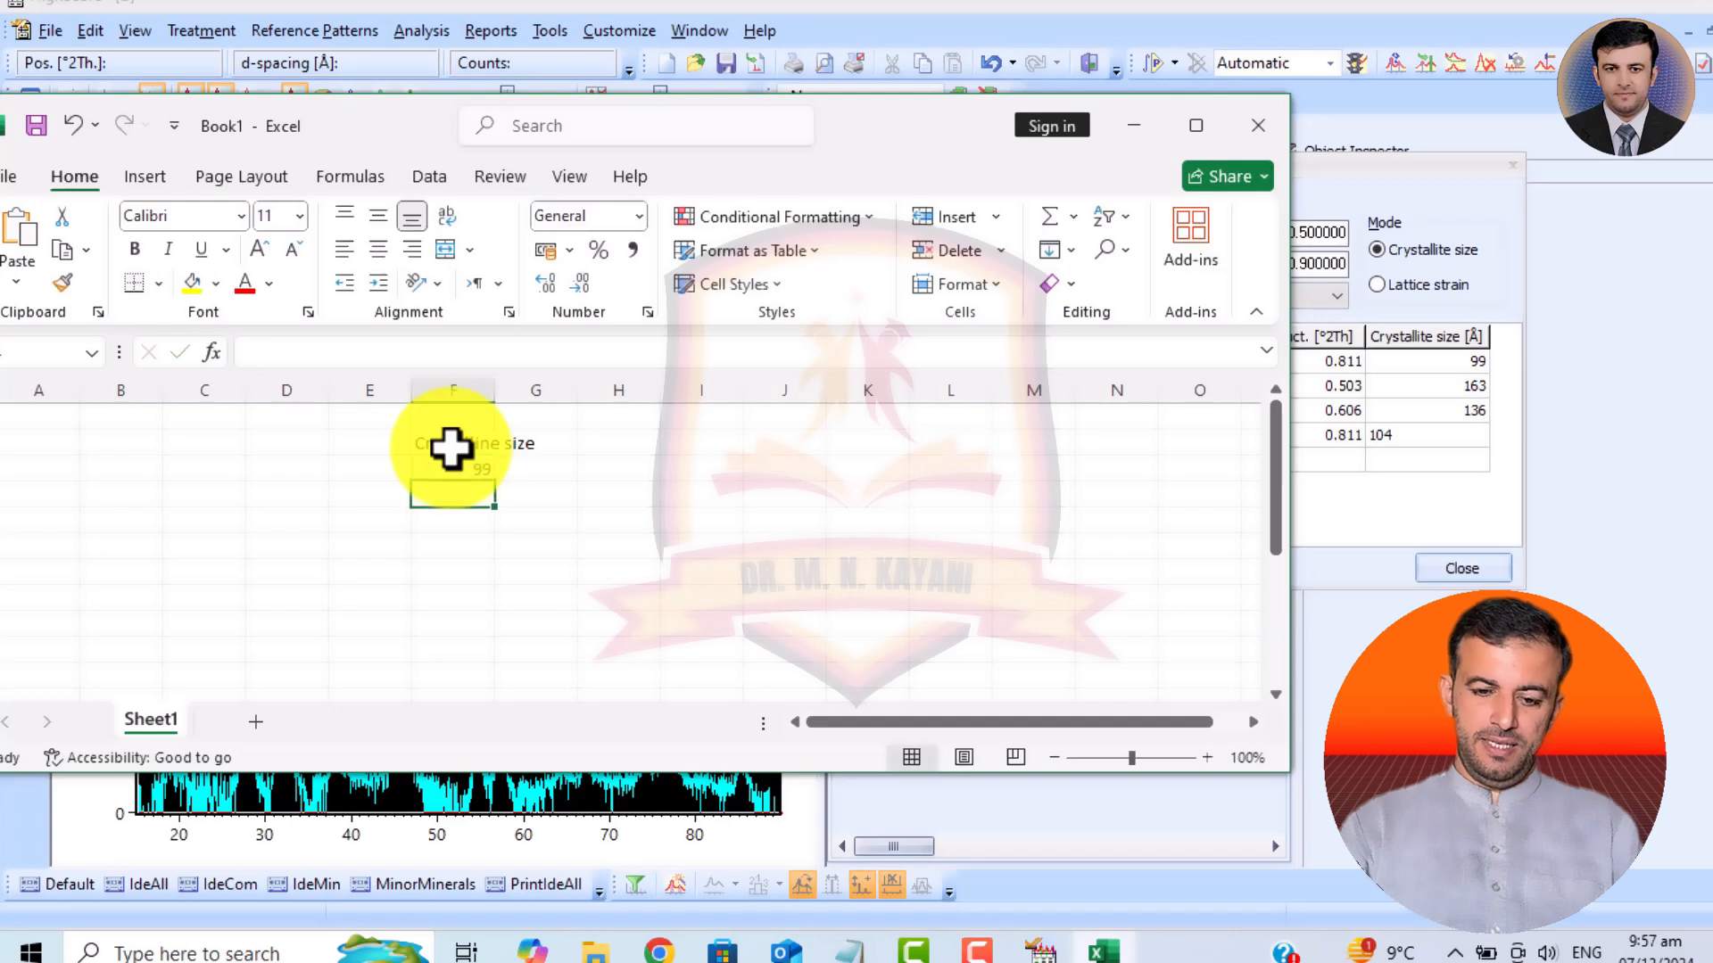
type("163")
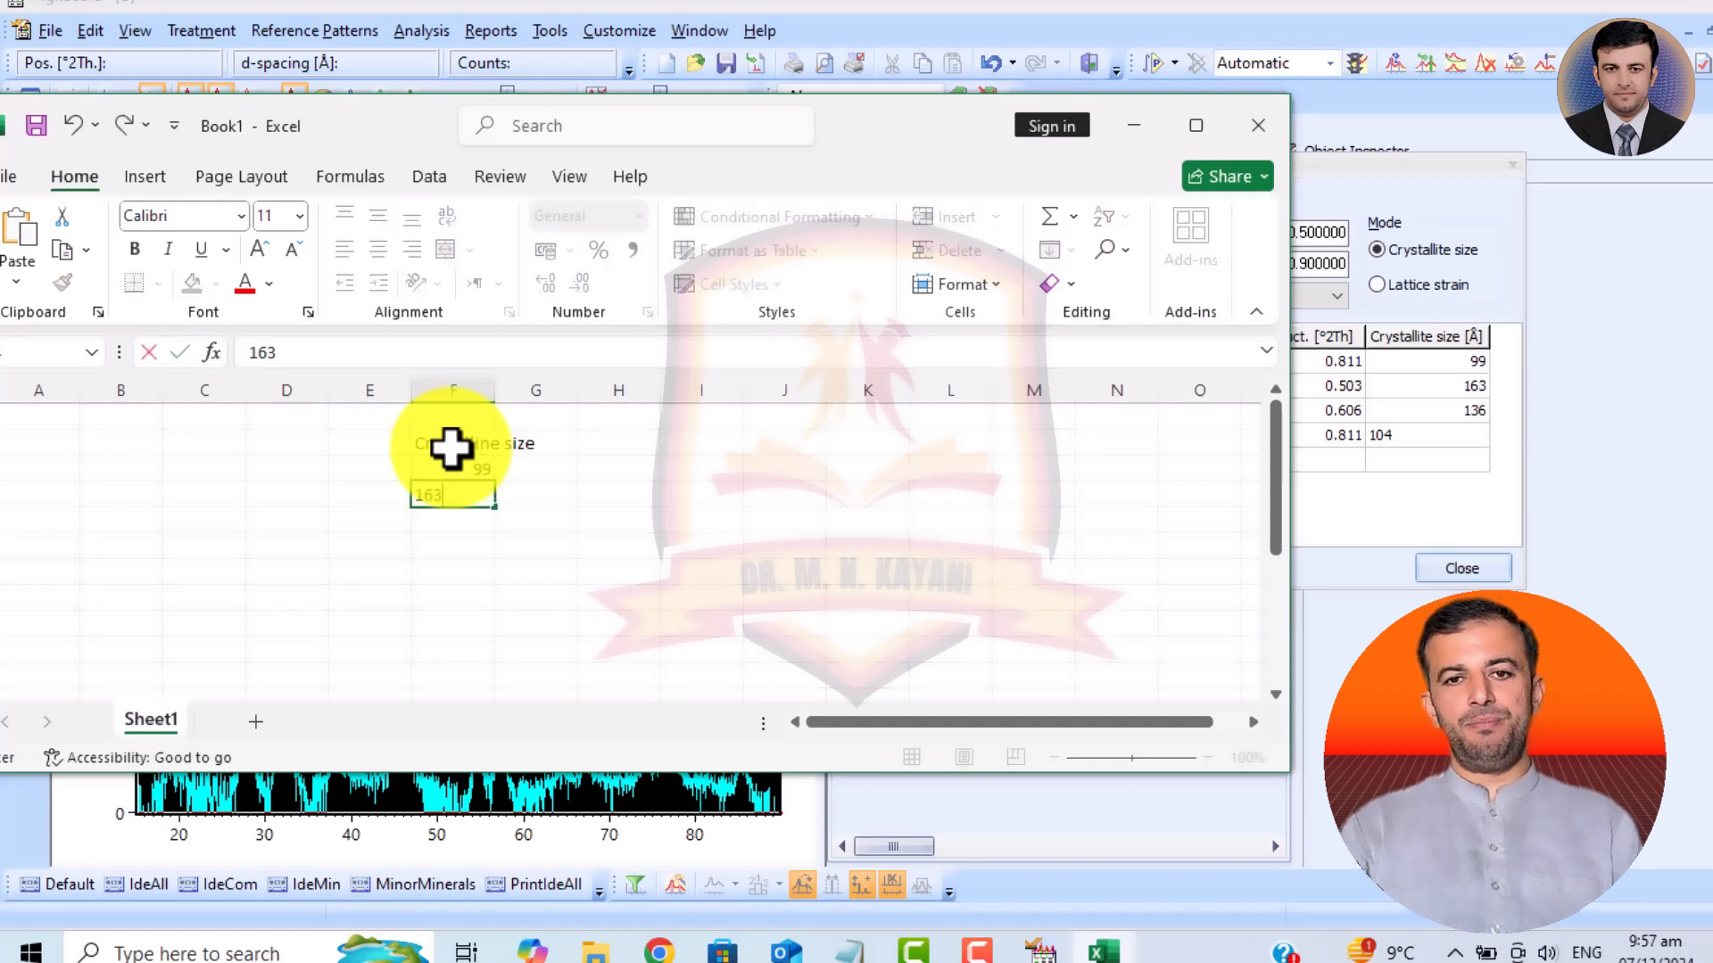
key("Return")
type("13")
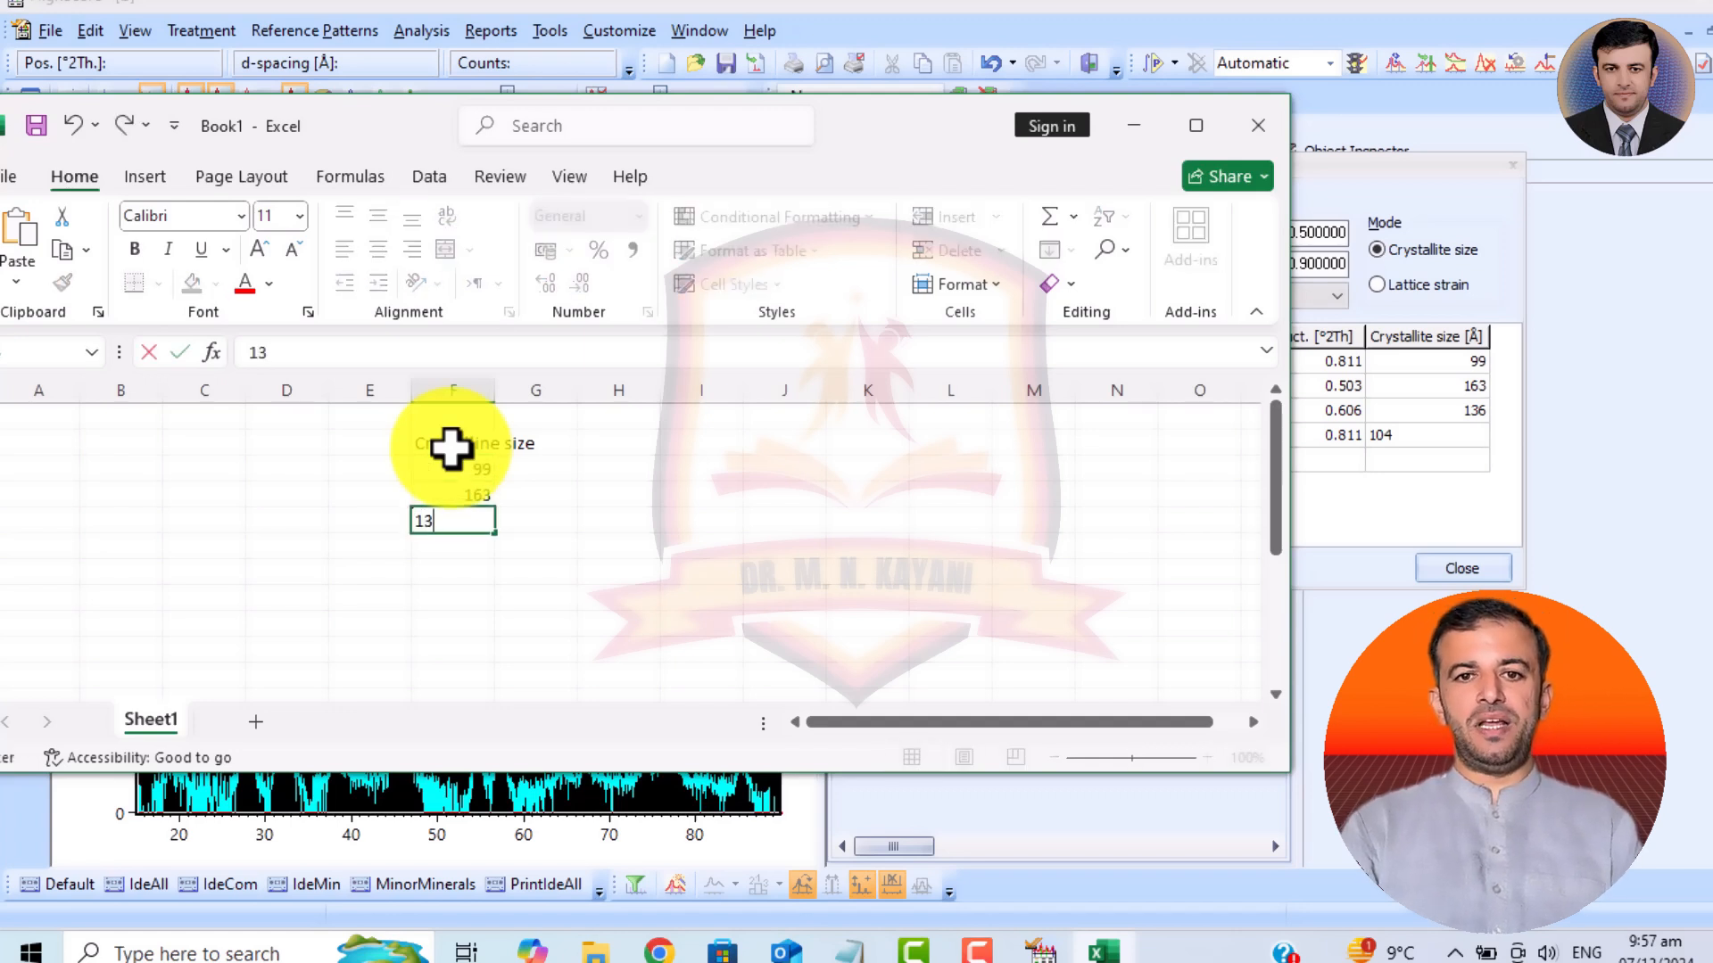
type("6")
key("Return")
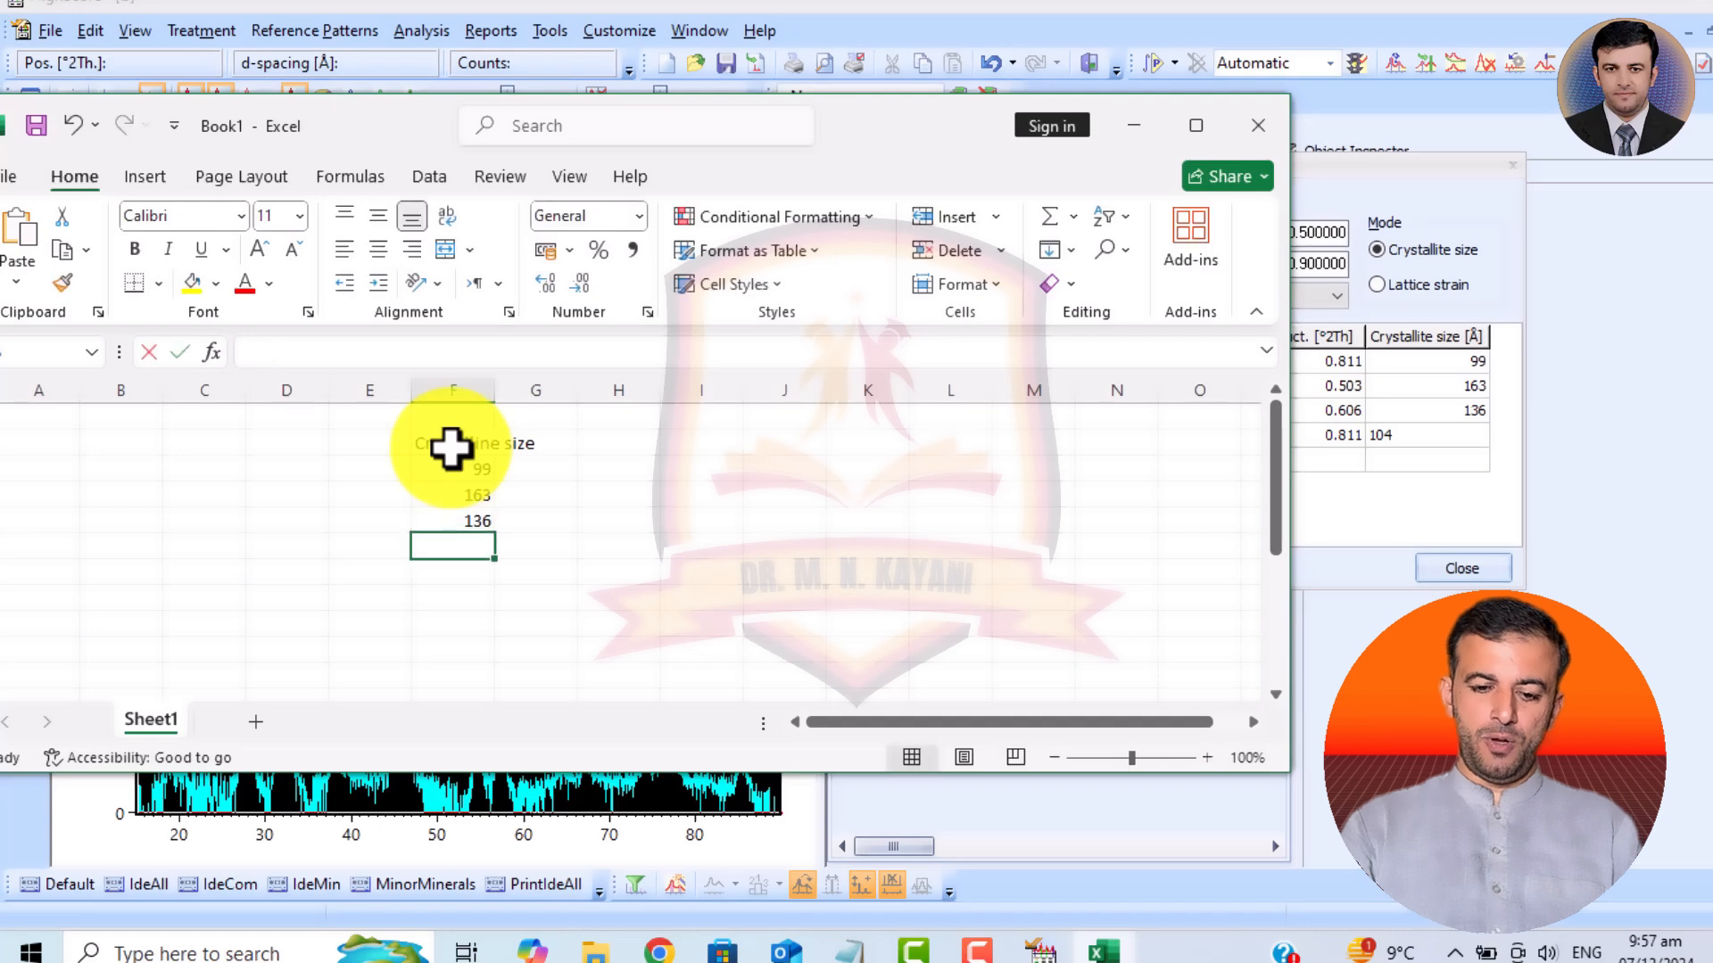
type("104")
key("Return")
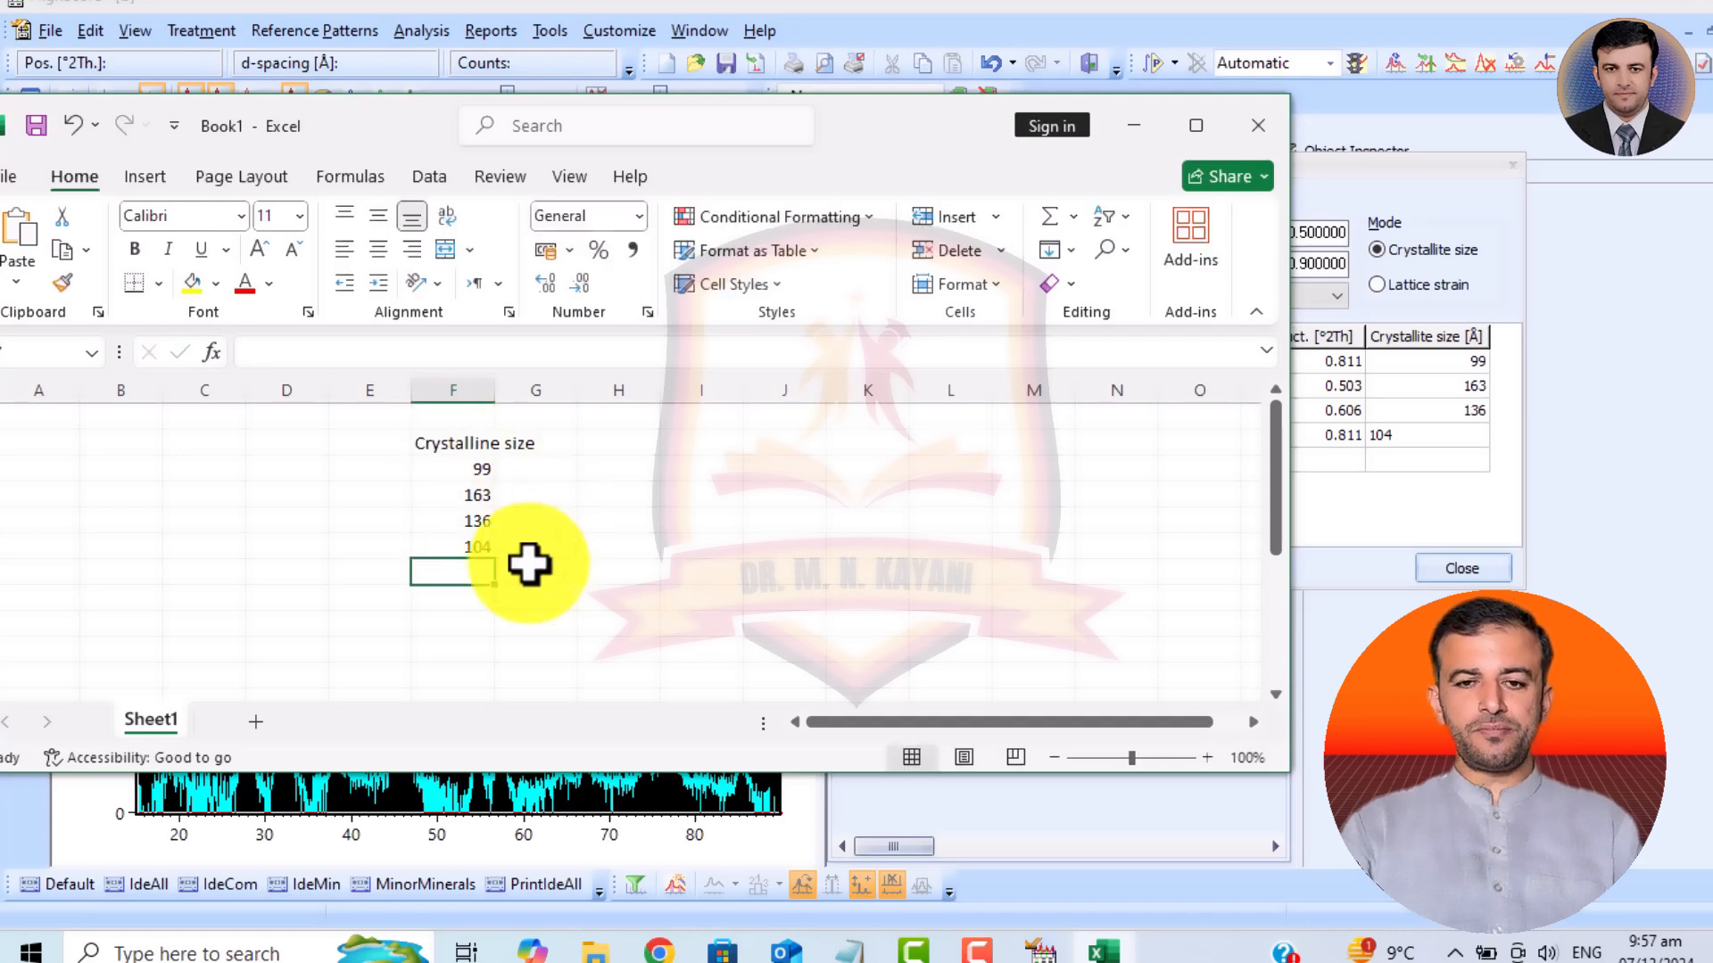
Maximize the workbook window and enter the heading Average in cell I2.
left_click(1196, 126)
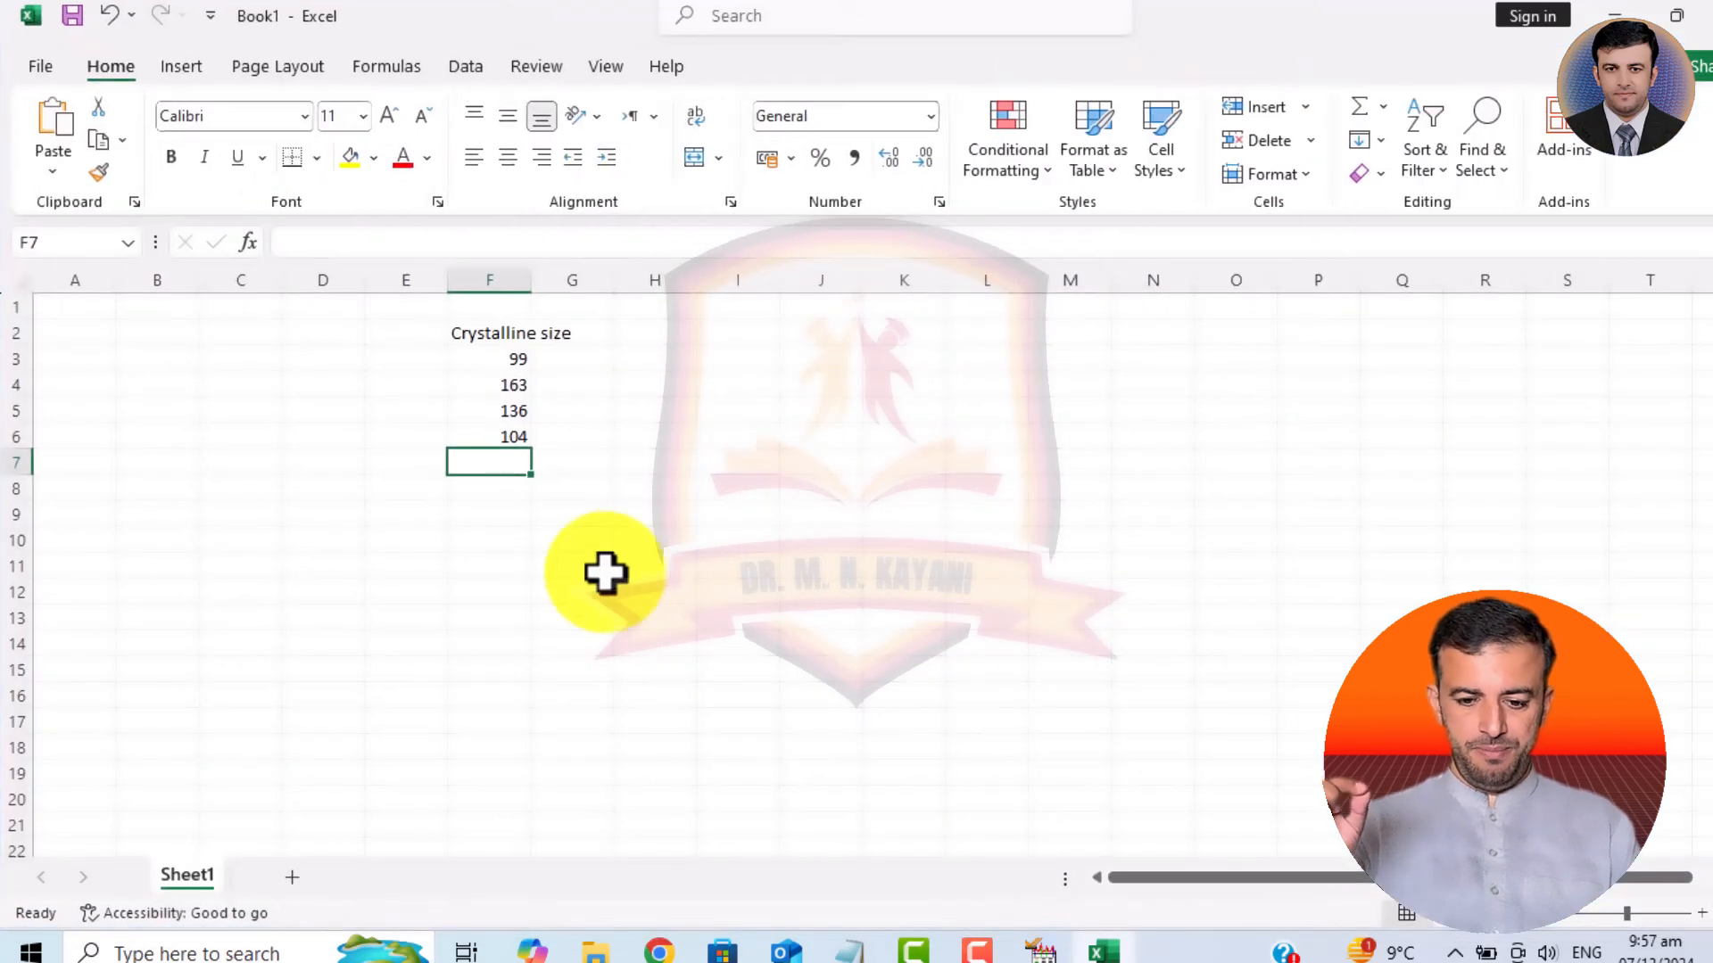
left_click(754, 339)
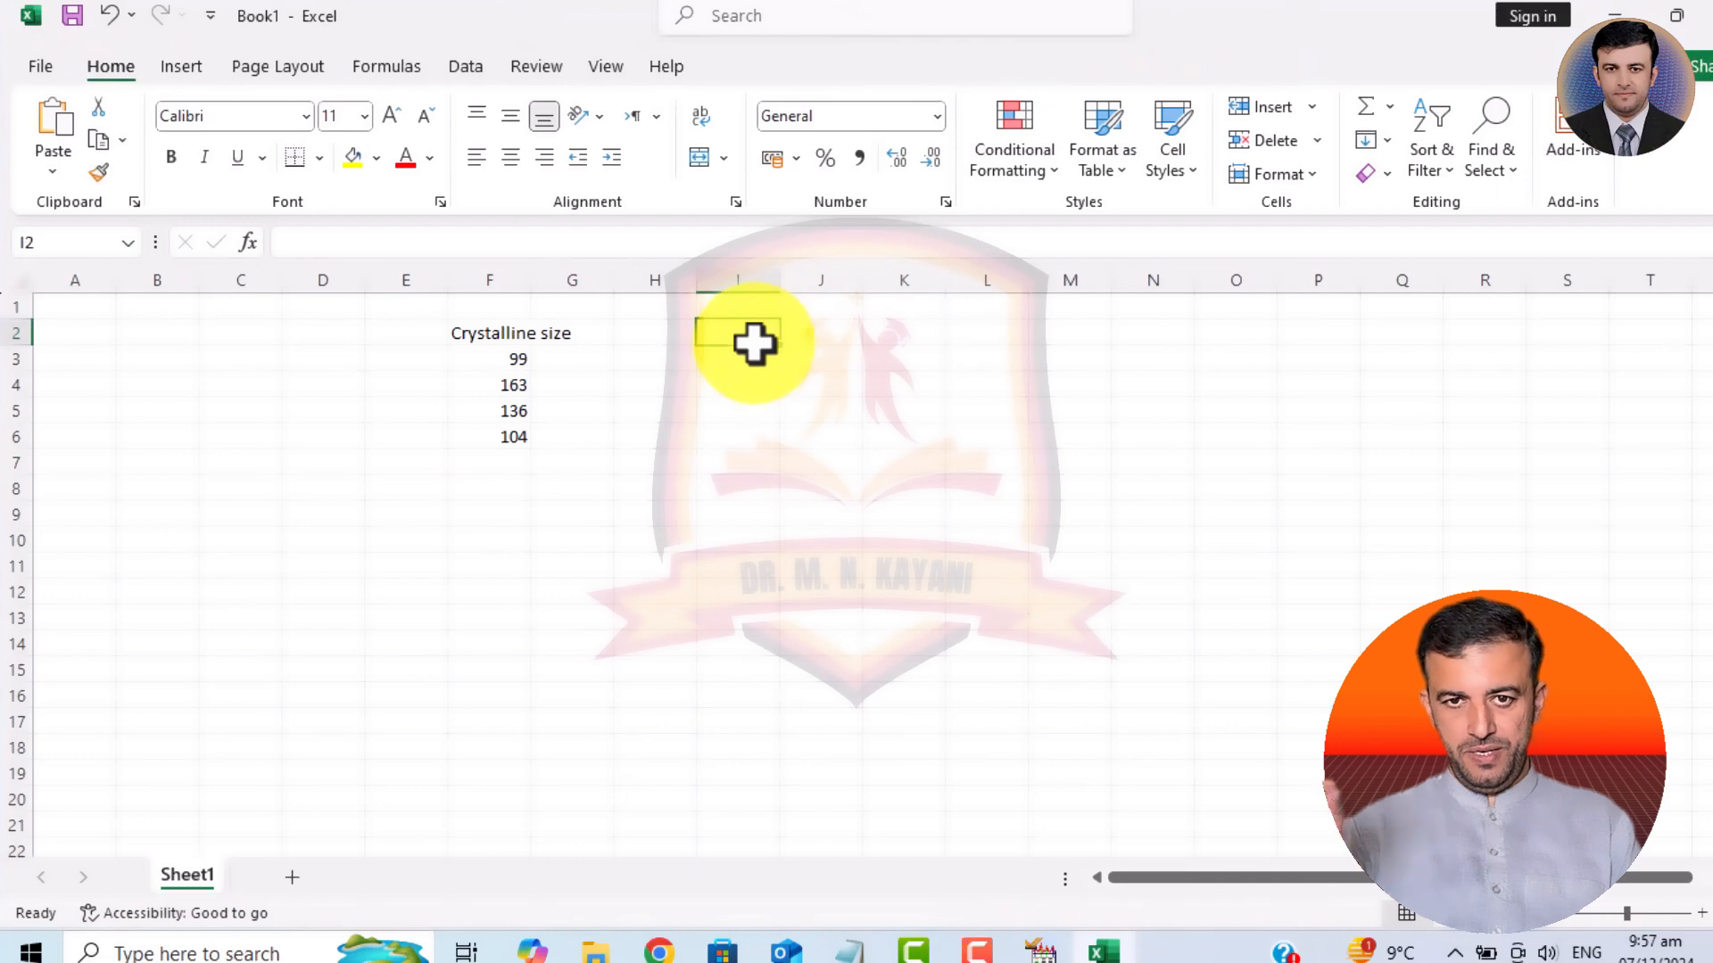
type("a")
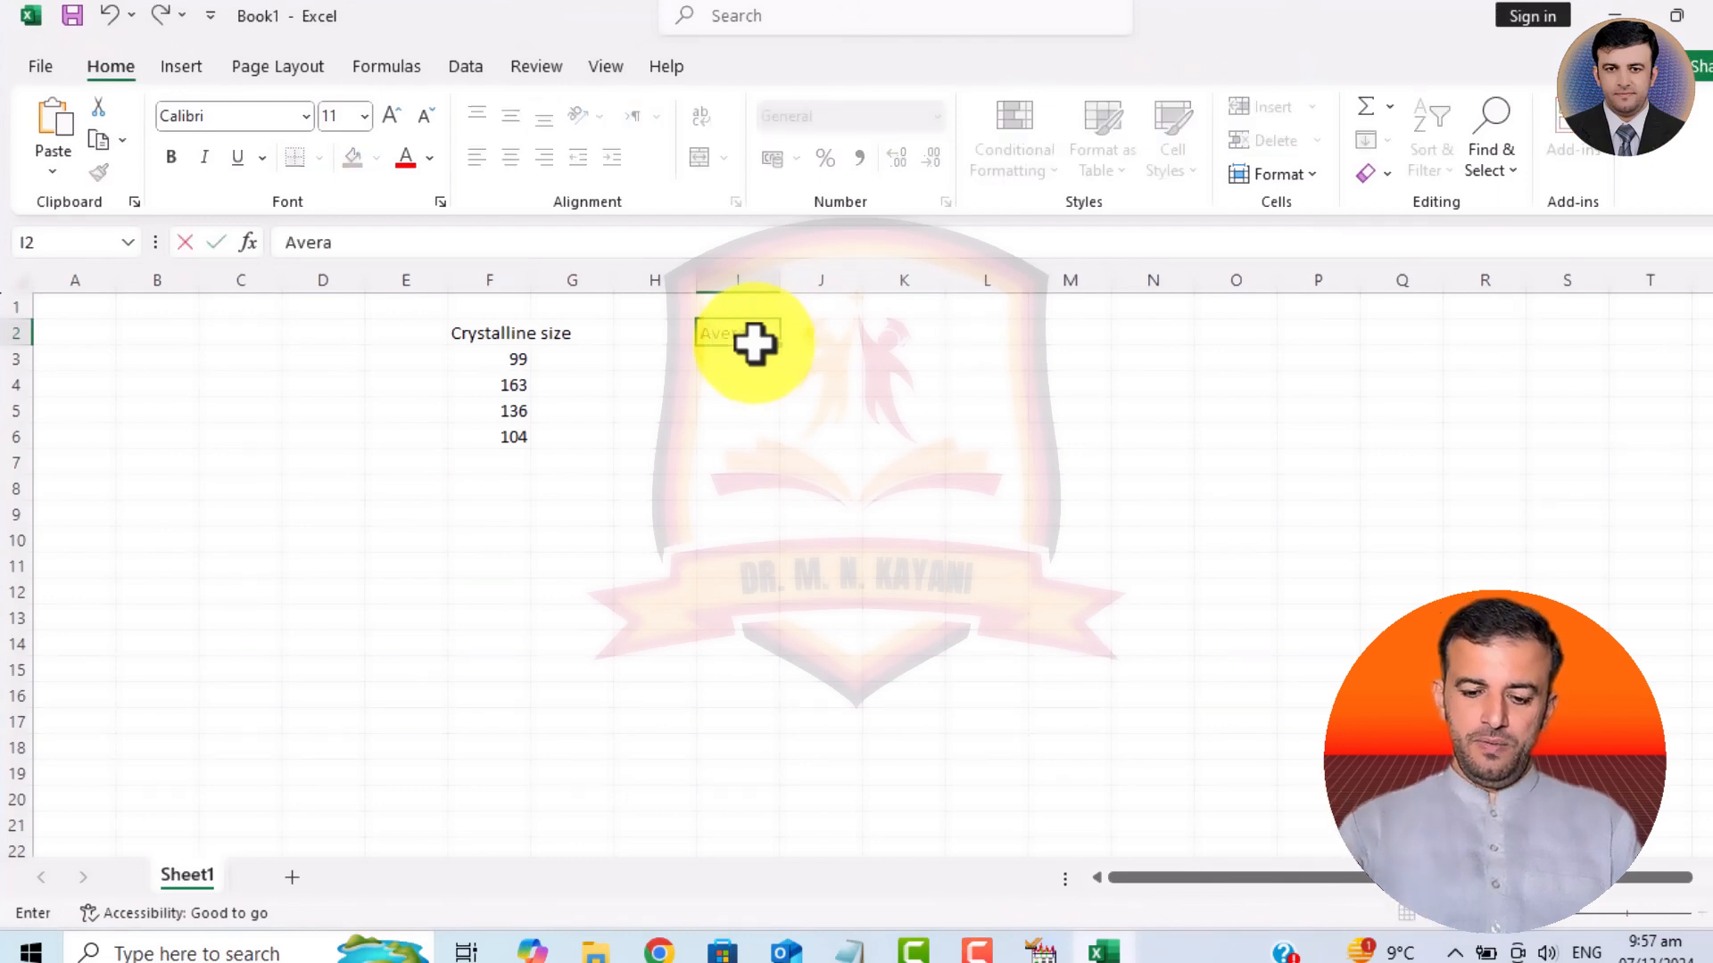
type("verage")
key("Return")
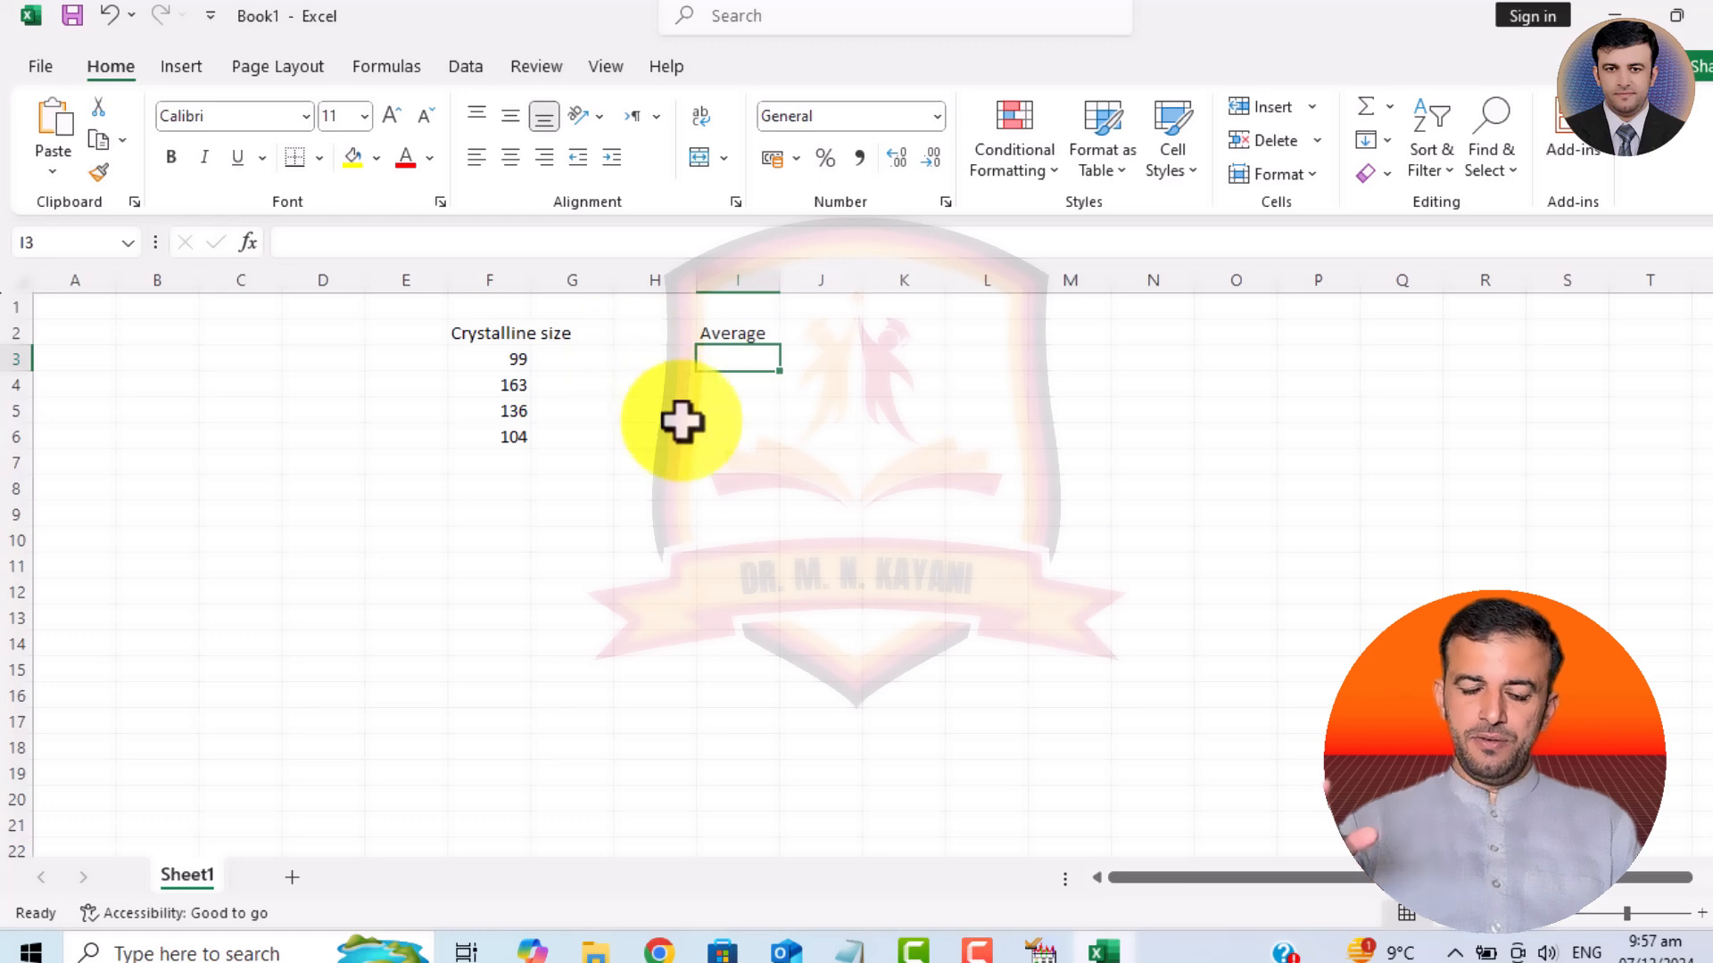
Calculate the average crystallite size in cell I3 with the formula =AVERAGE(F3:F6).
type("=Avera")
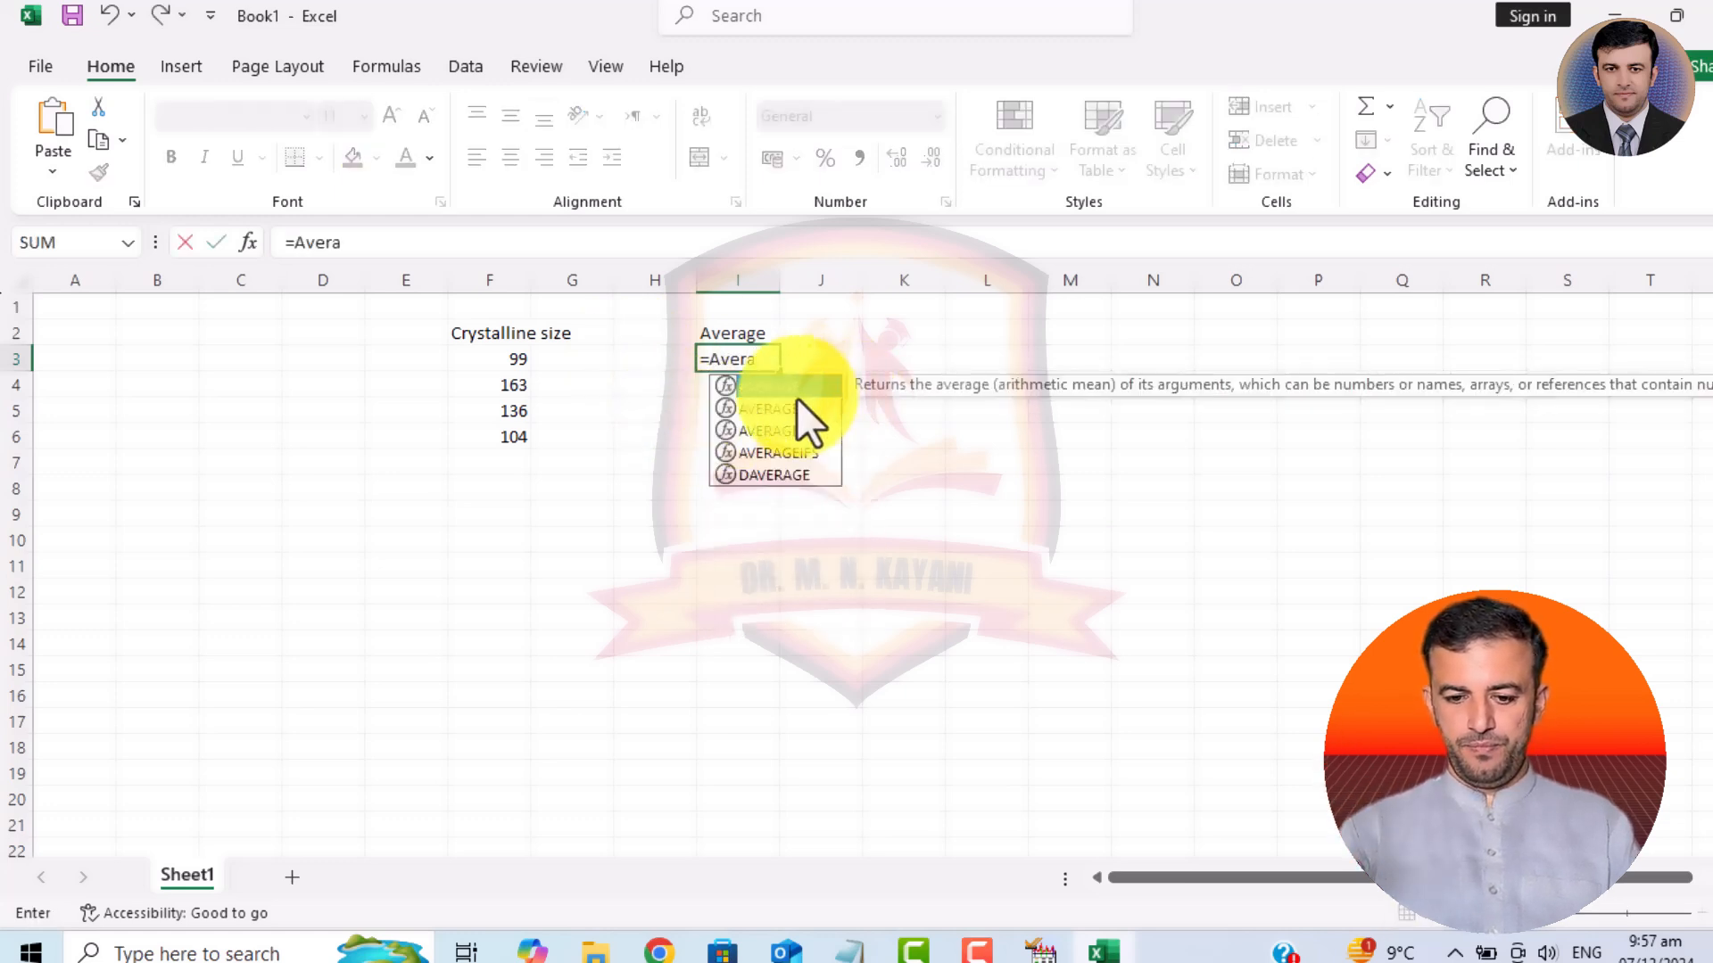
double_click(785, 389)
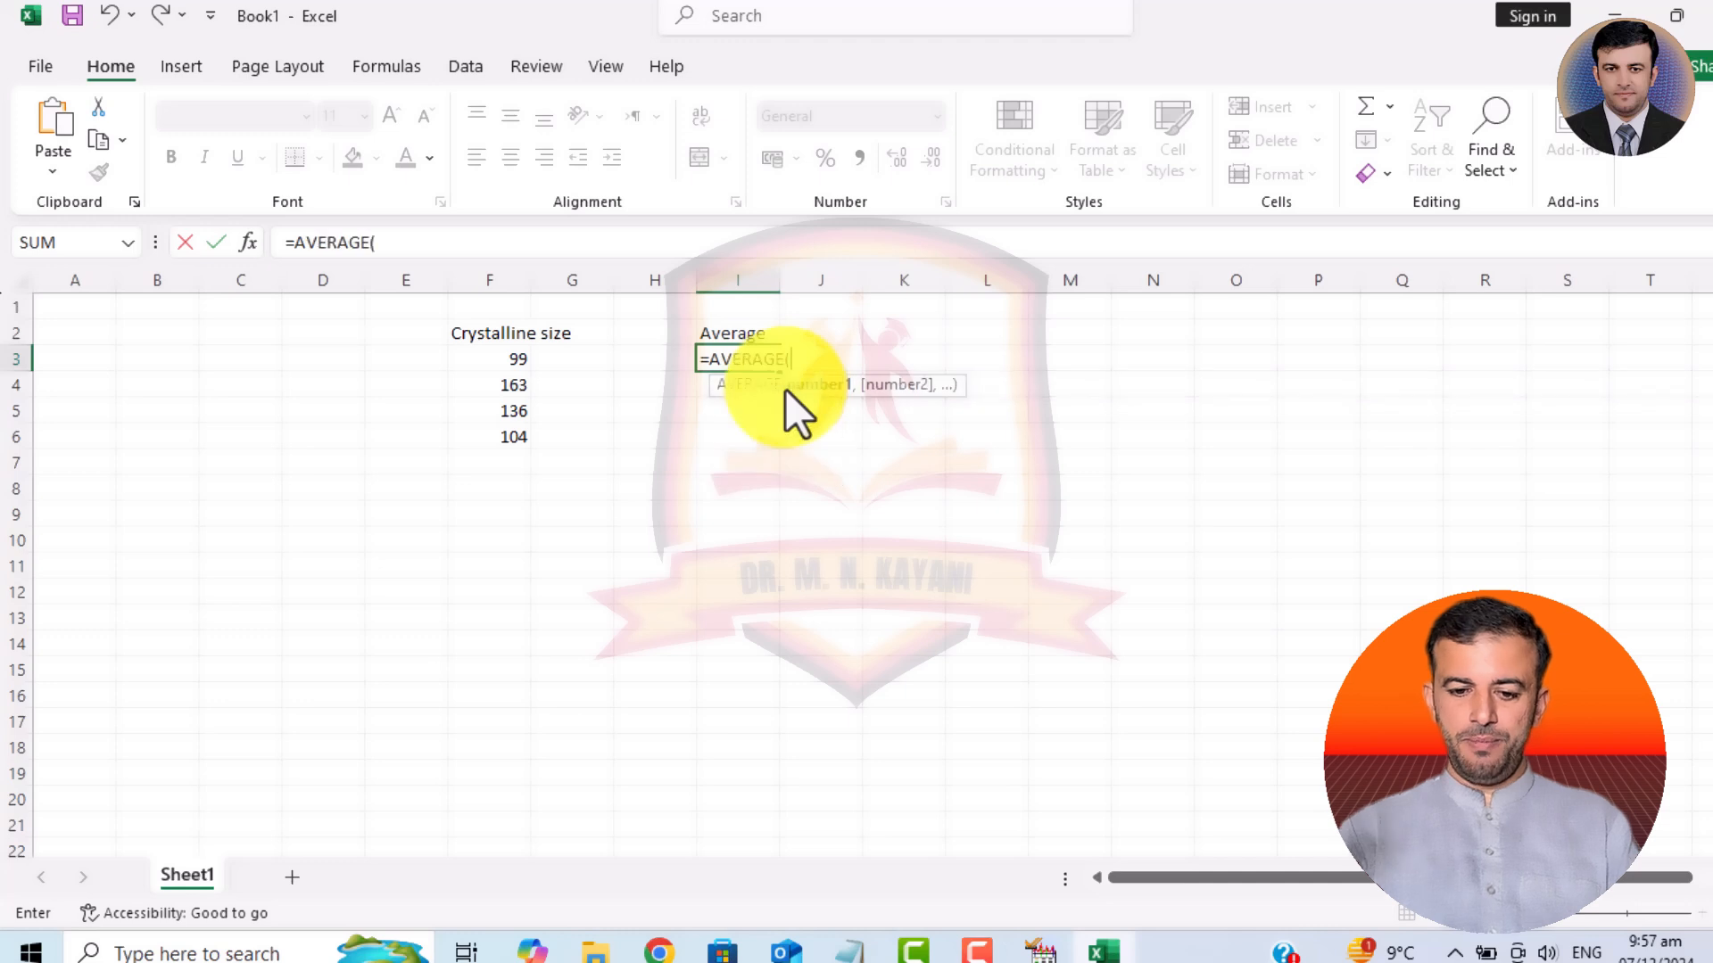
left_click_drag(513, 355, 518, 442)
type(")")
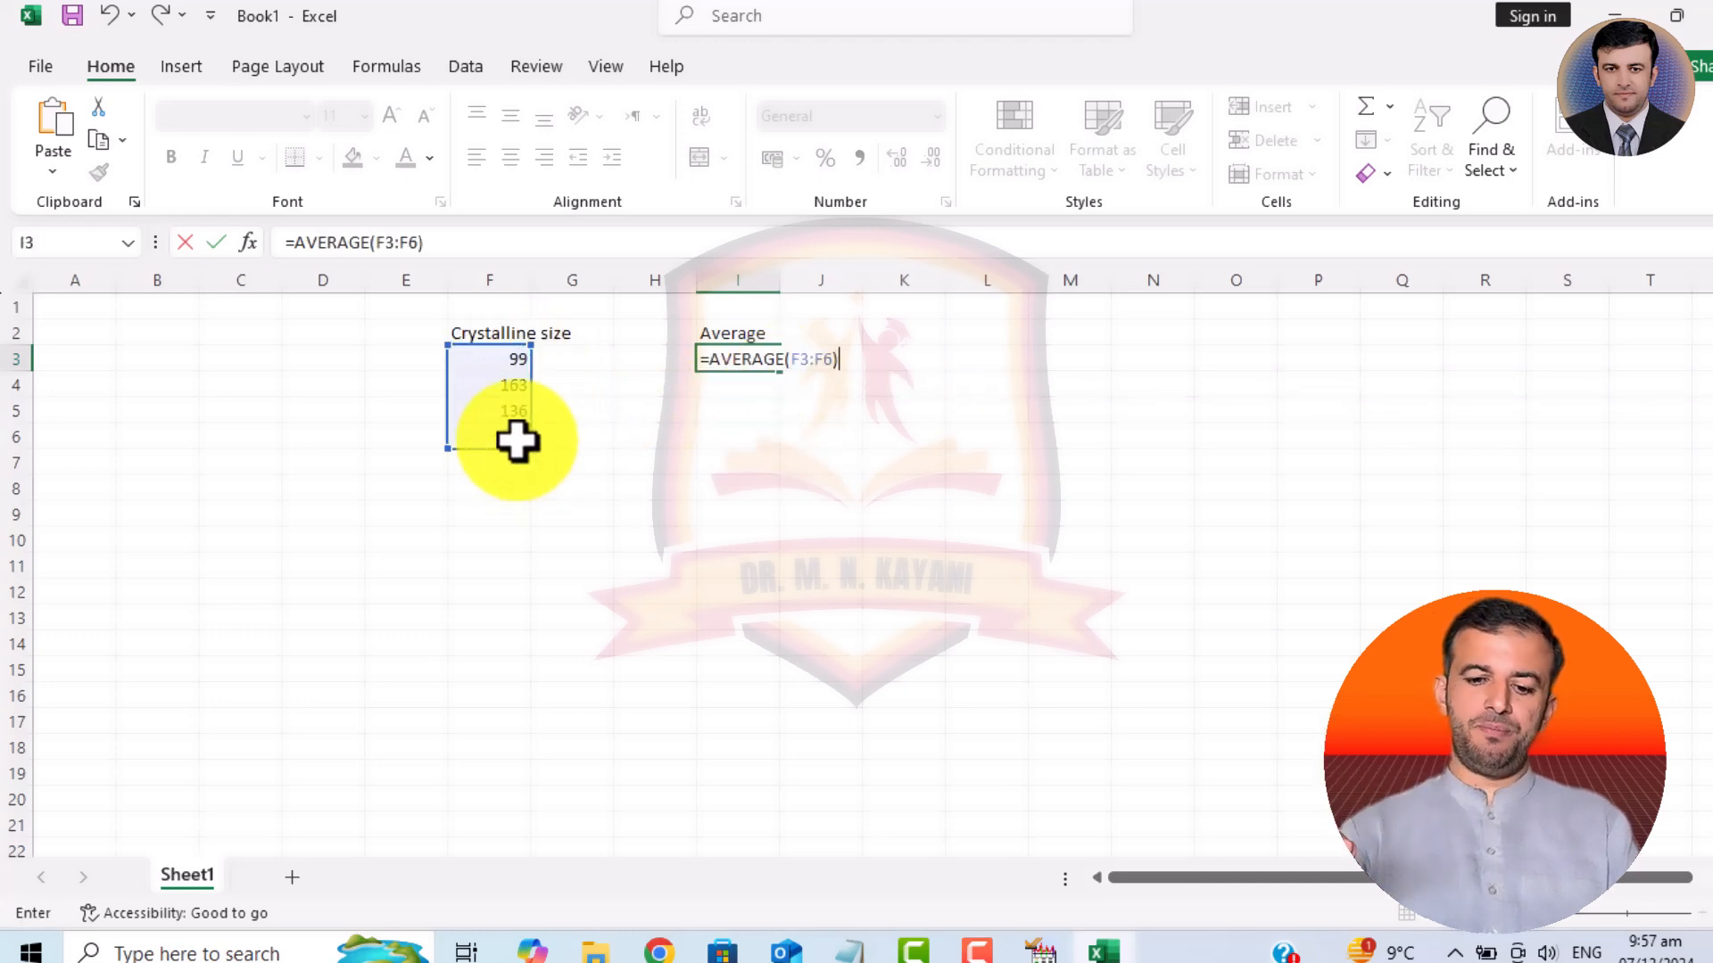
key("Return")
Highlight the average in cell I3 with a yellow fill and enlarge its font to well above 28 pt.
left_click(738, 356)
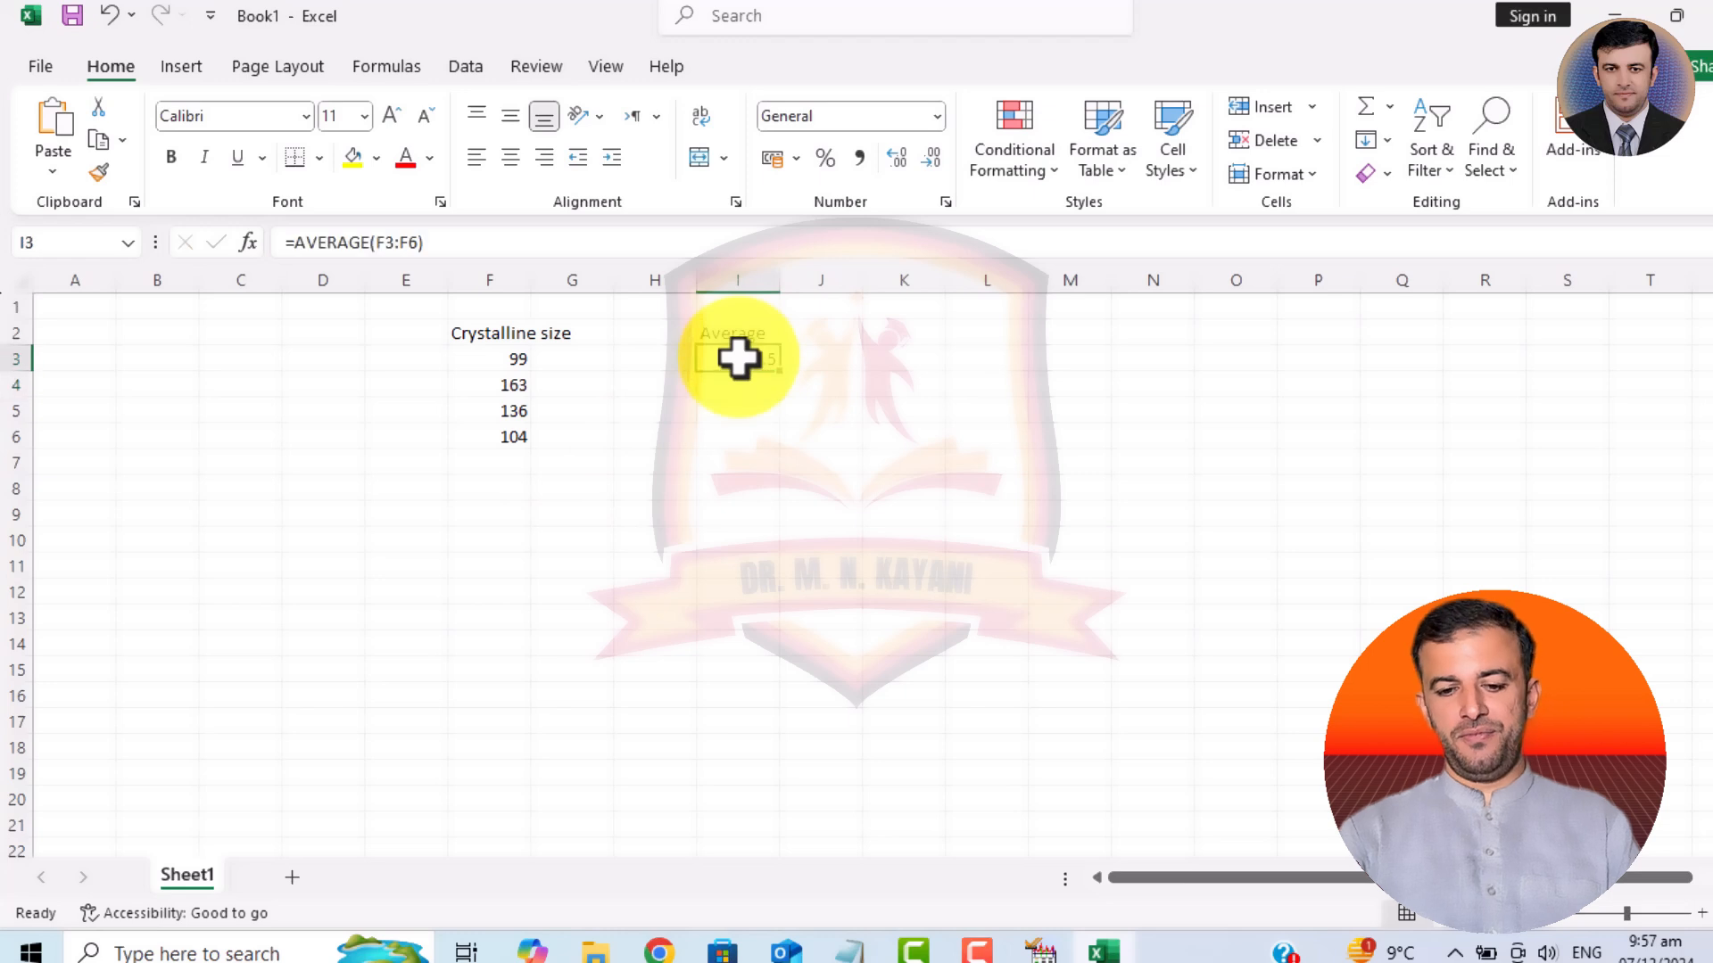
left_click(344, 155)
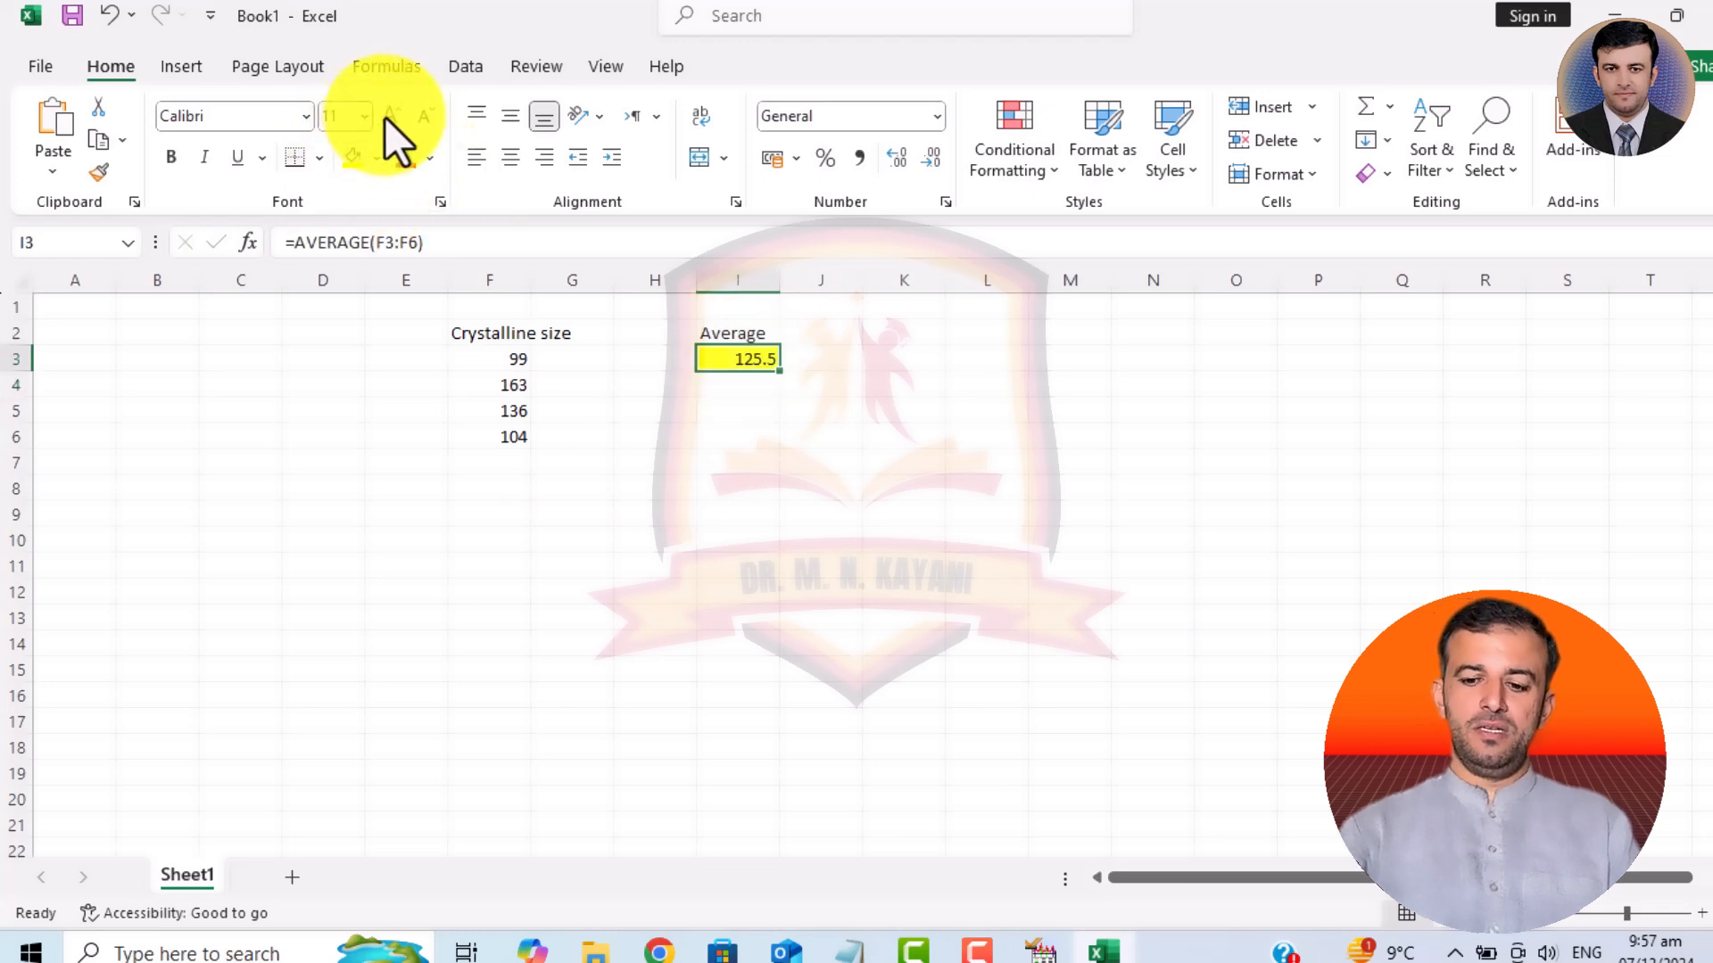
left_click(385, 118)
left_click(386, 118)
left_click(386, 118)
left_click(386, 118)
left_click(385, 118)
left_click(385, 118)
left_click(385, 117)
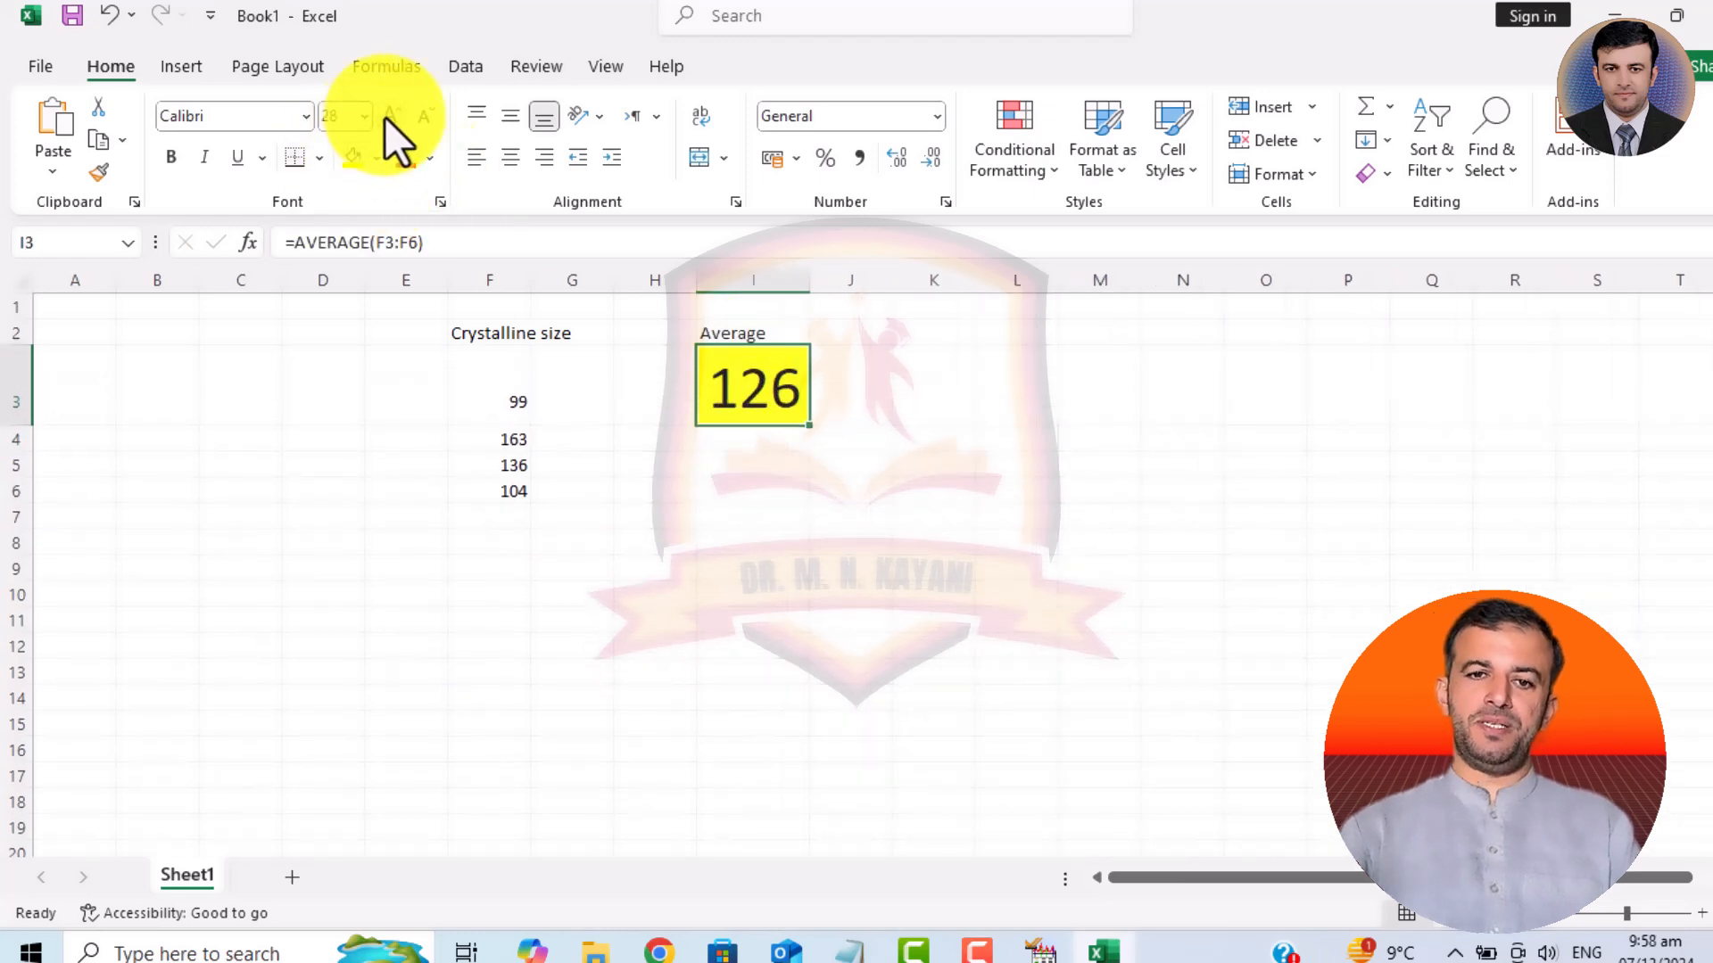
left_click(385, 117)
left_click(385, 117)
left_click(386, 118)
left_click(386, 117)
left_click(981, 695)
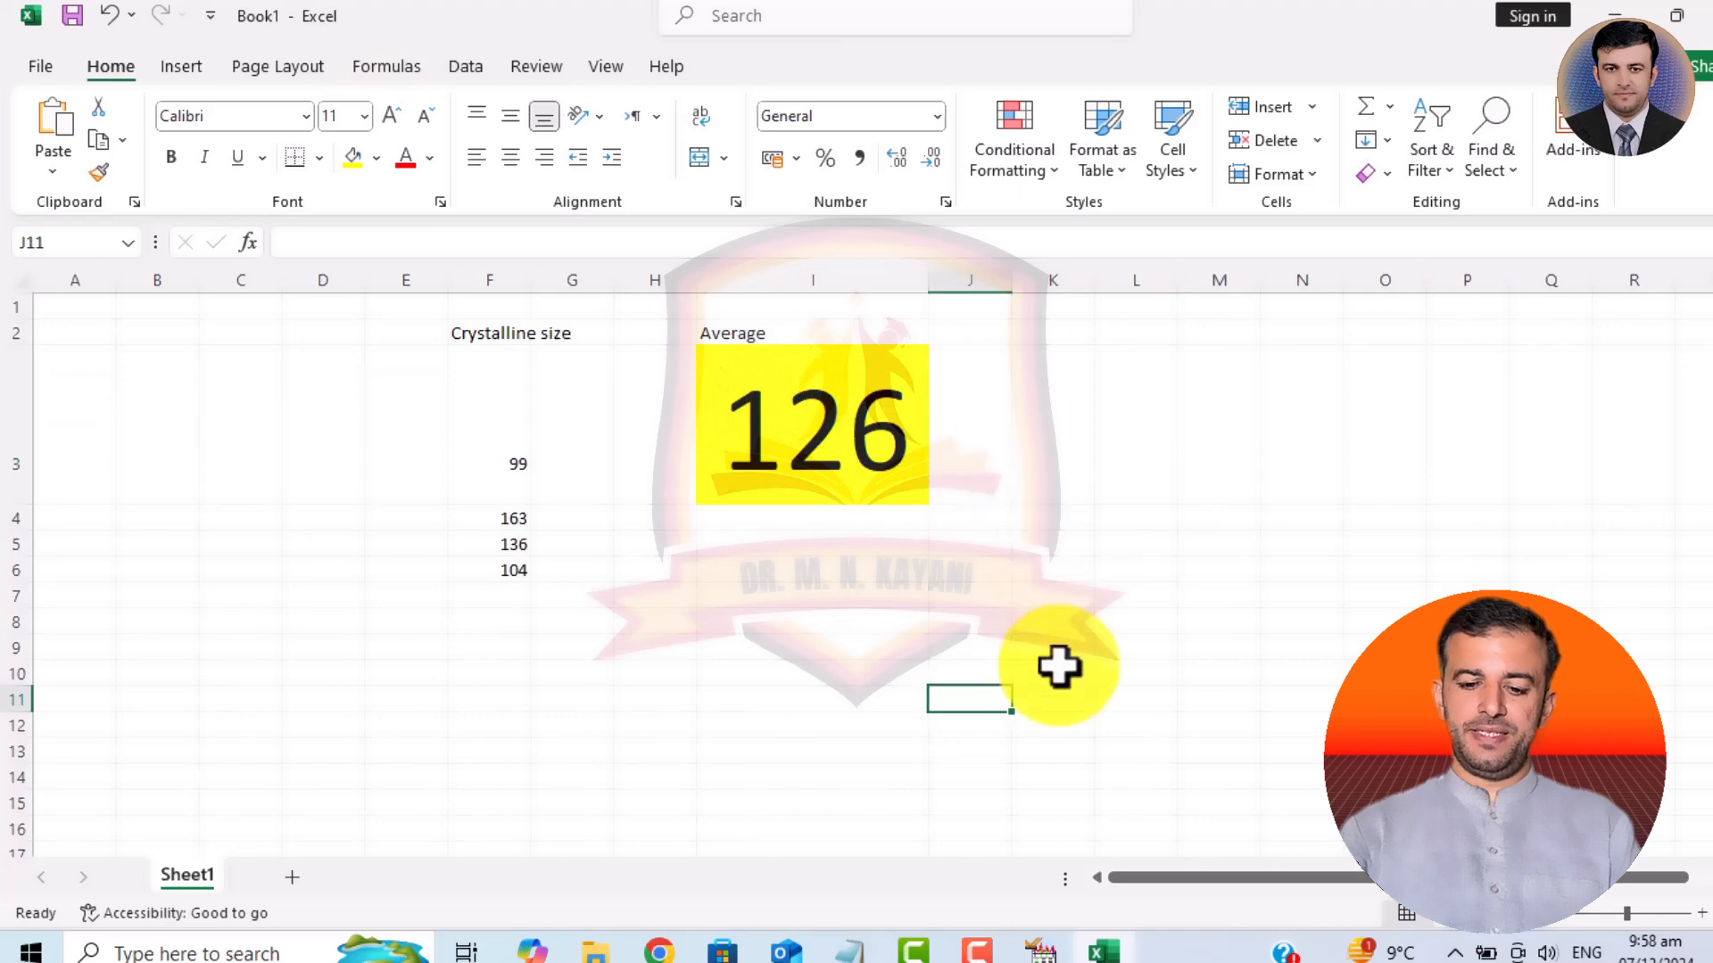